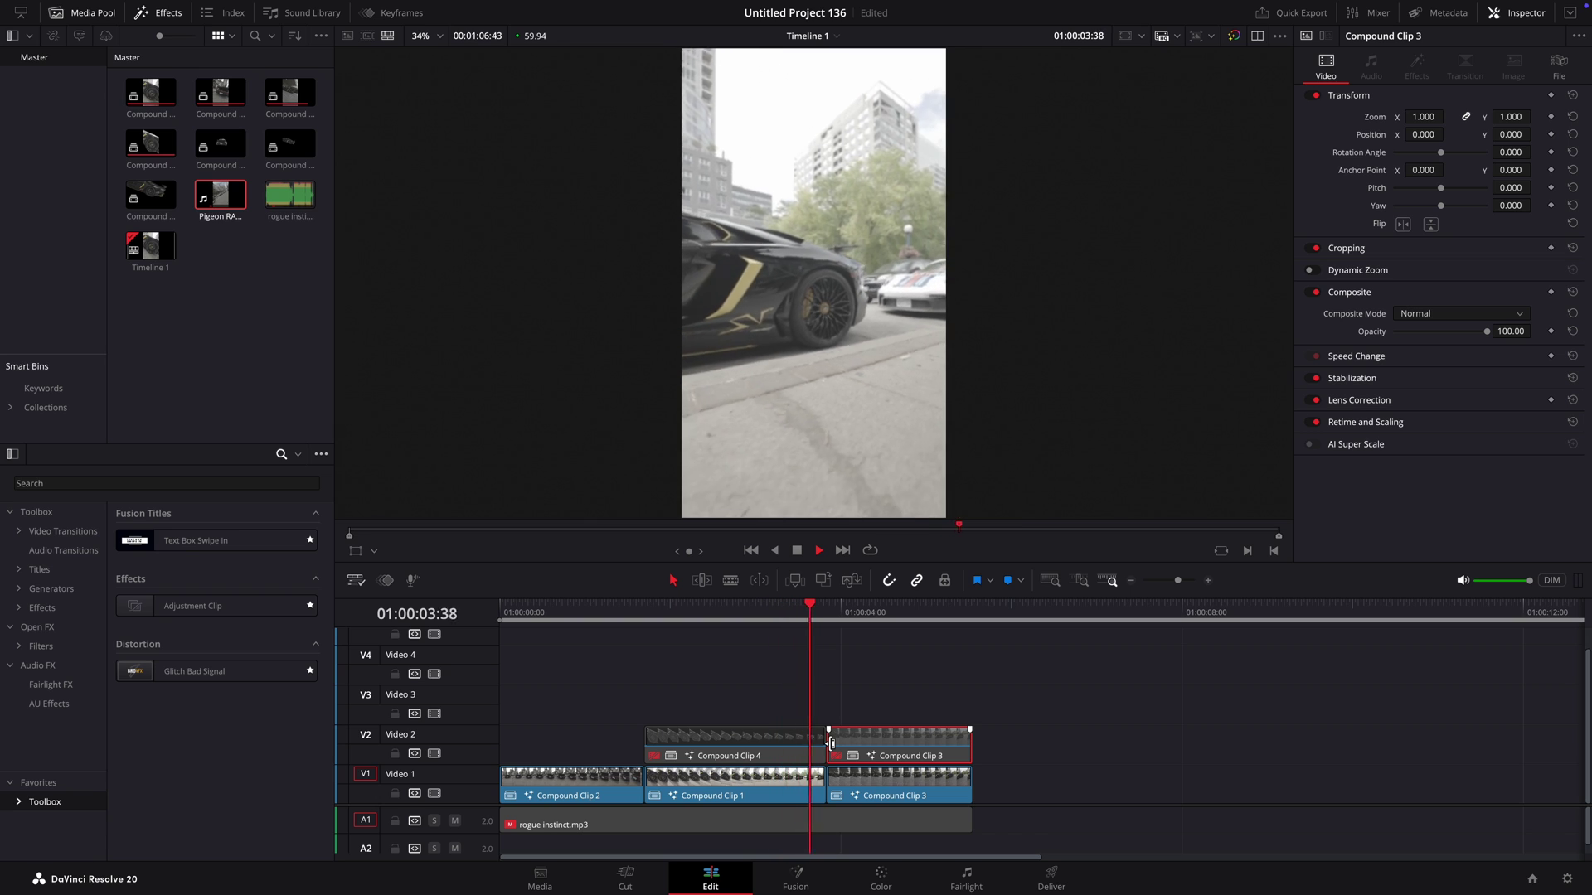
# - Switch visibility from the Video 1 clips to the overlapping Video 2 clips and play the timeline to compare both versions
pyautogui.press('space')
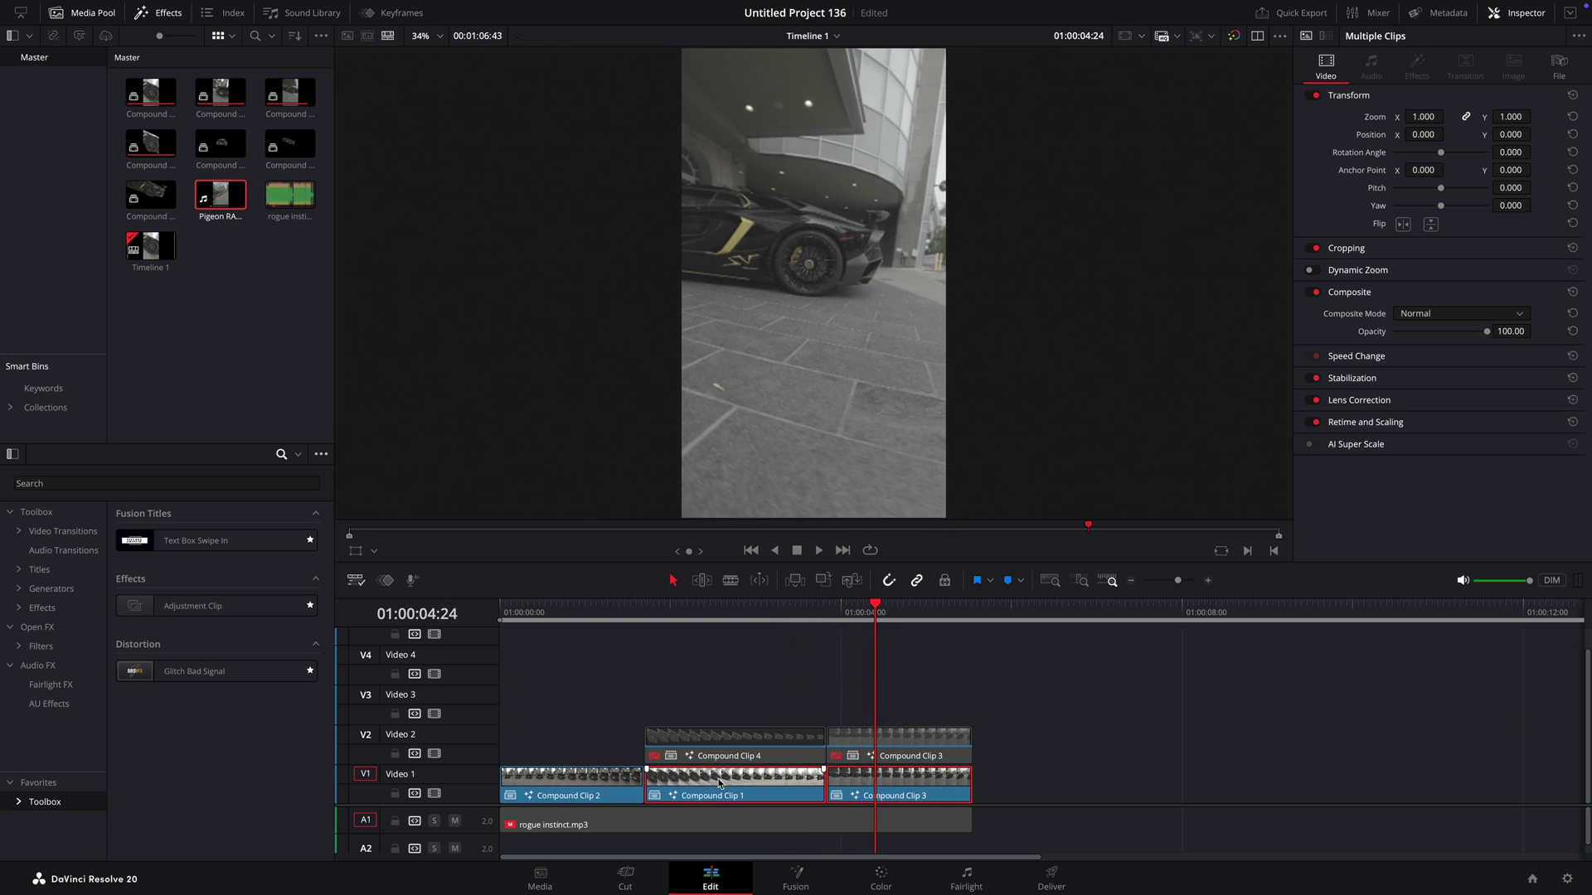
pyautogui.press('d')
pyautogui.press('d')
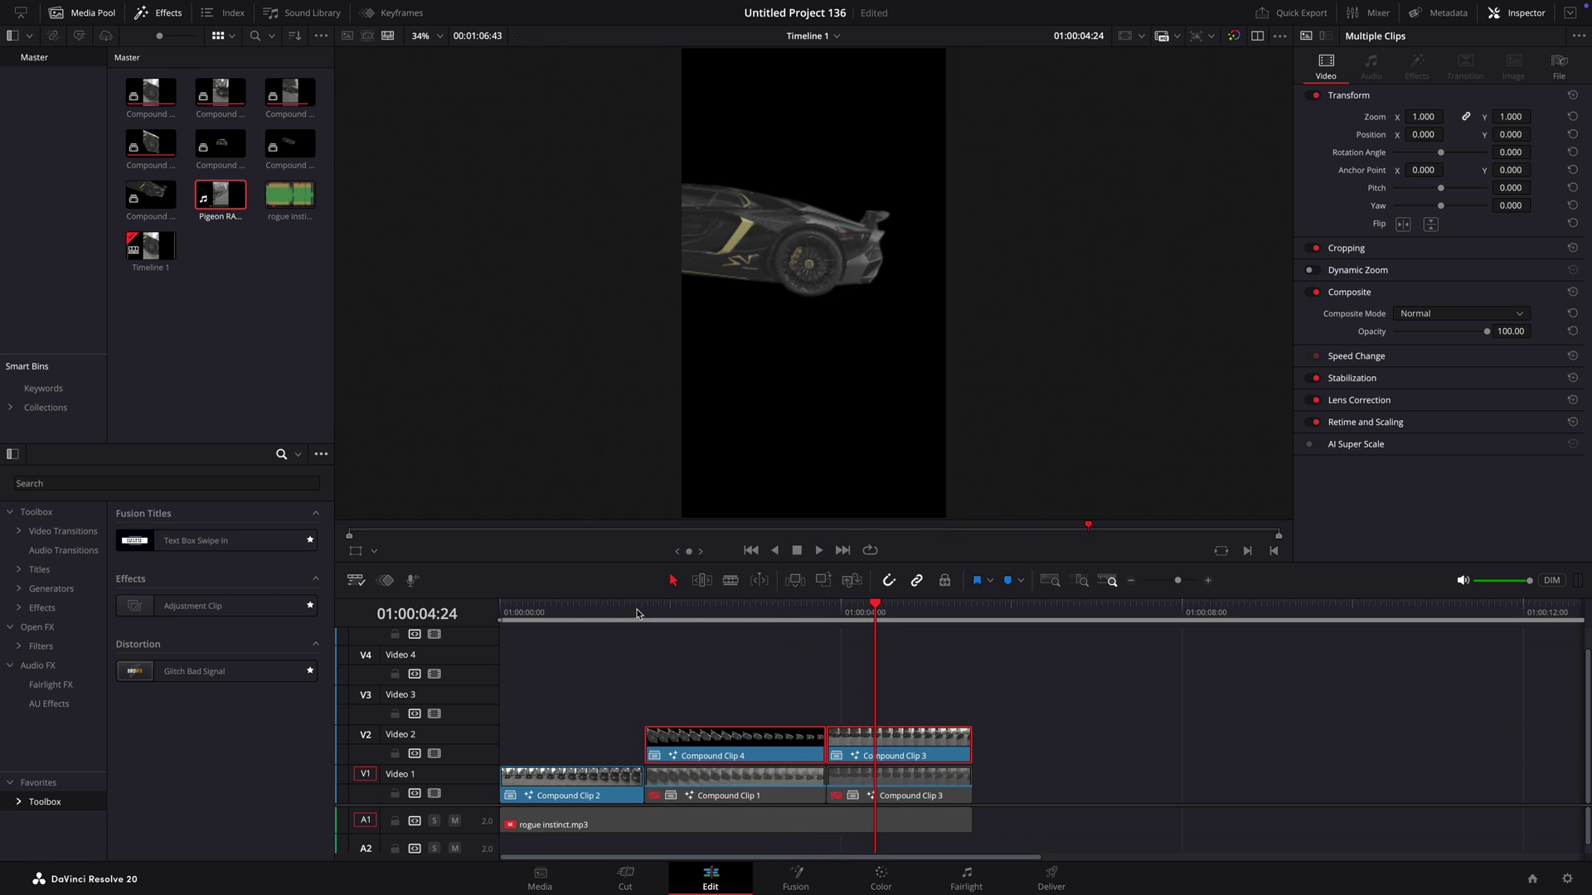
pyautogui.click(562, 618)
pyautogui.press('space')
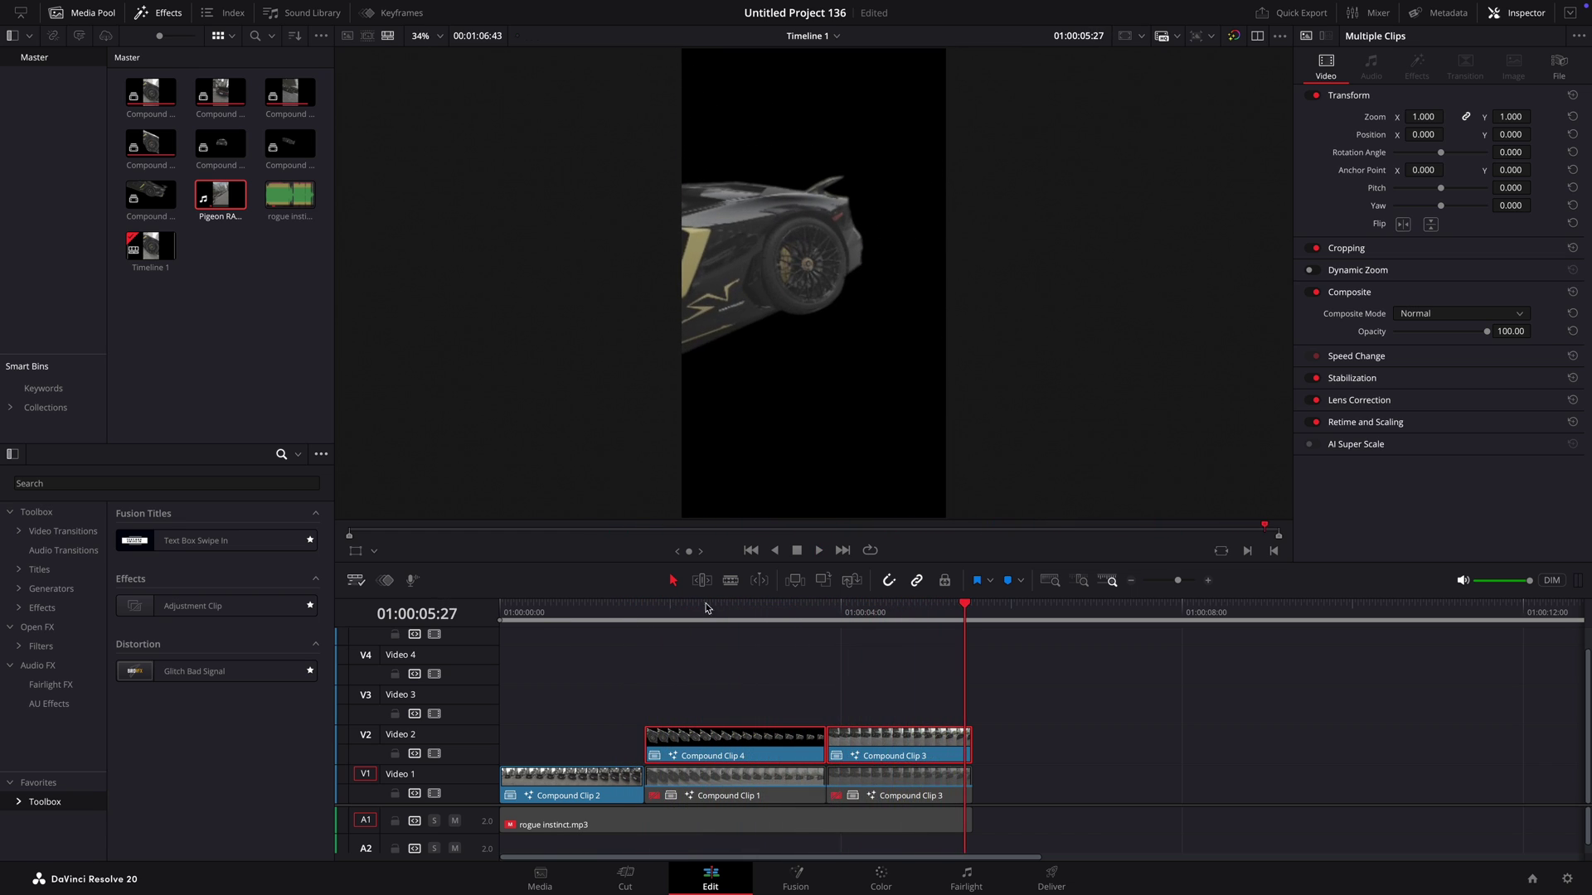
# - Open Compound Clip 2 in Fusion at its first frame and add a Time Stretcher node
pyautogui.press('Home')
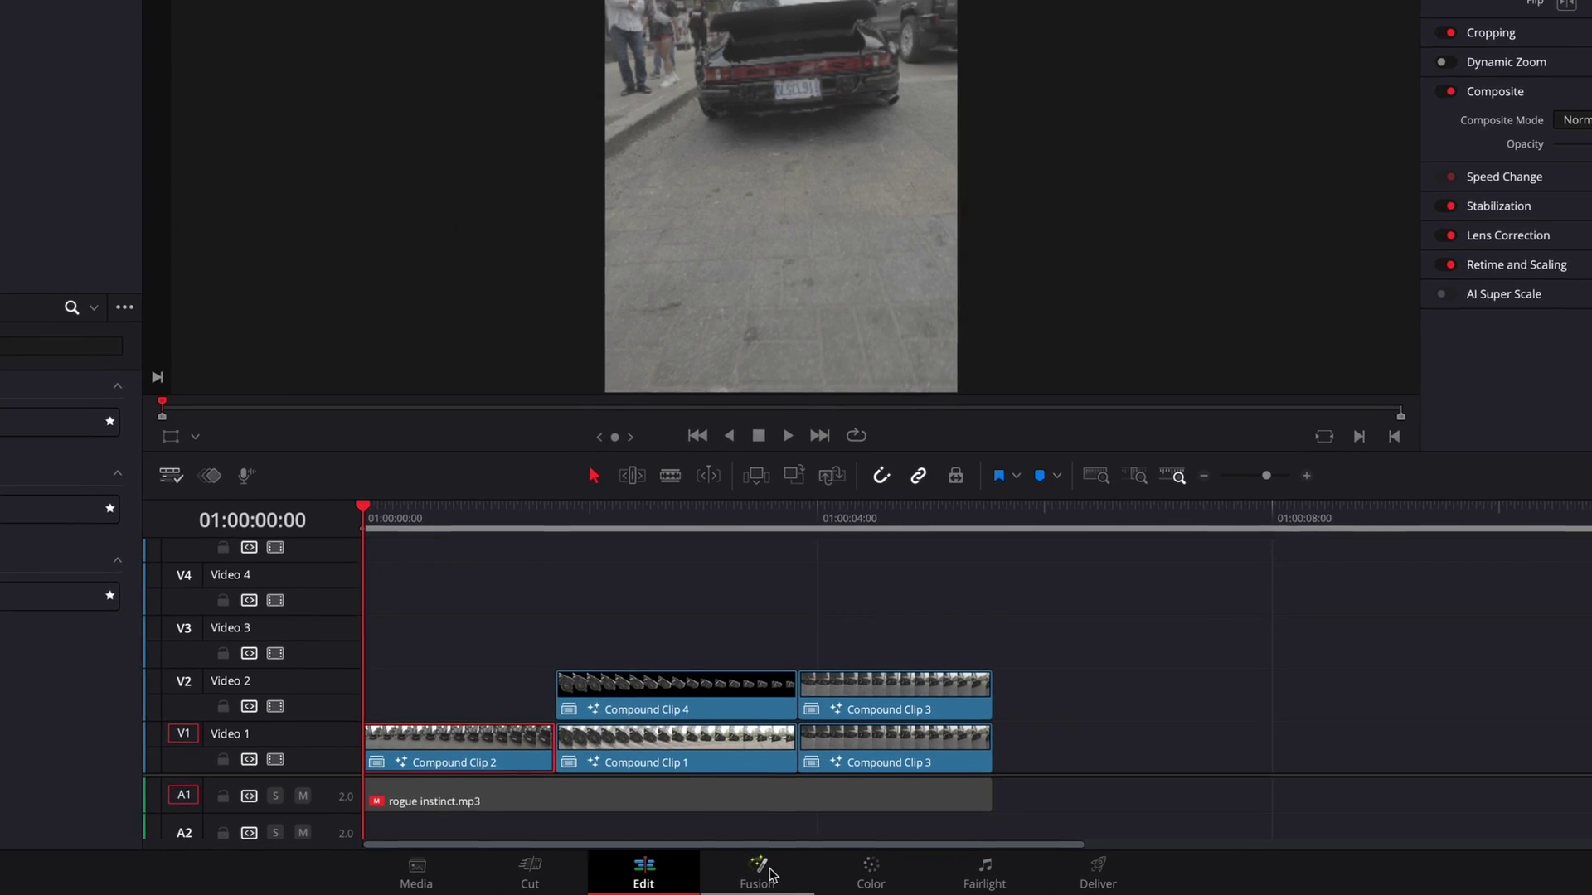
pyautogui.click(771, 875)
pyautogui.hotkey('shift', 'space')
pyautogui.write('time stre')
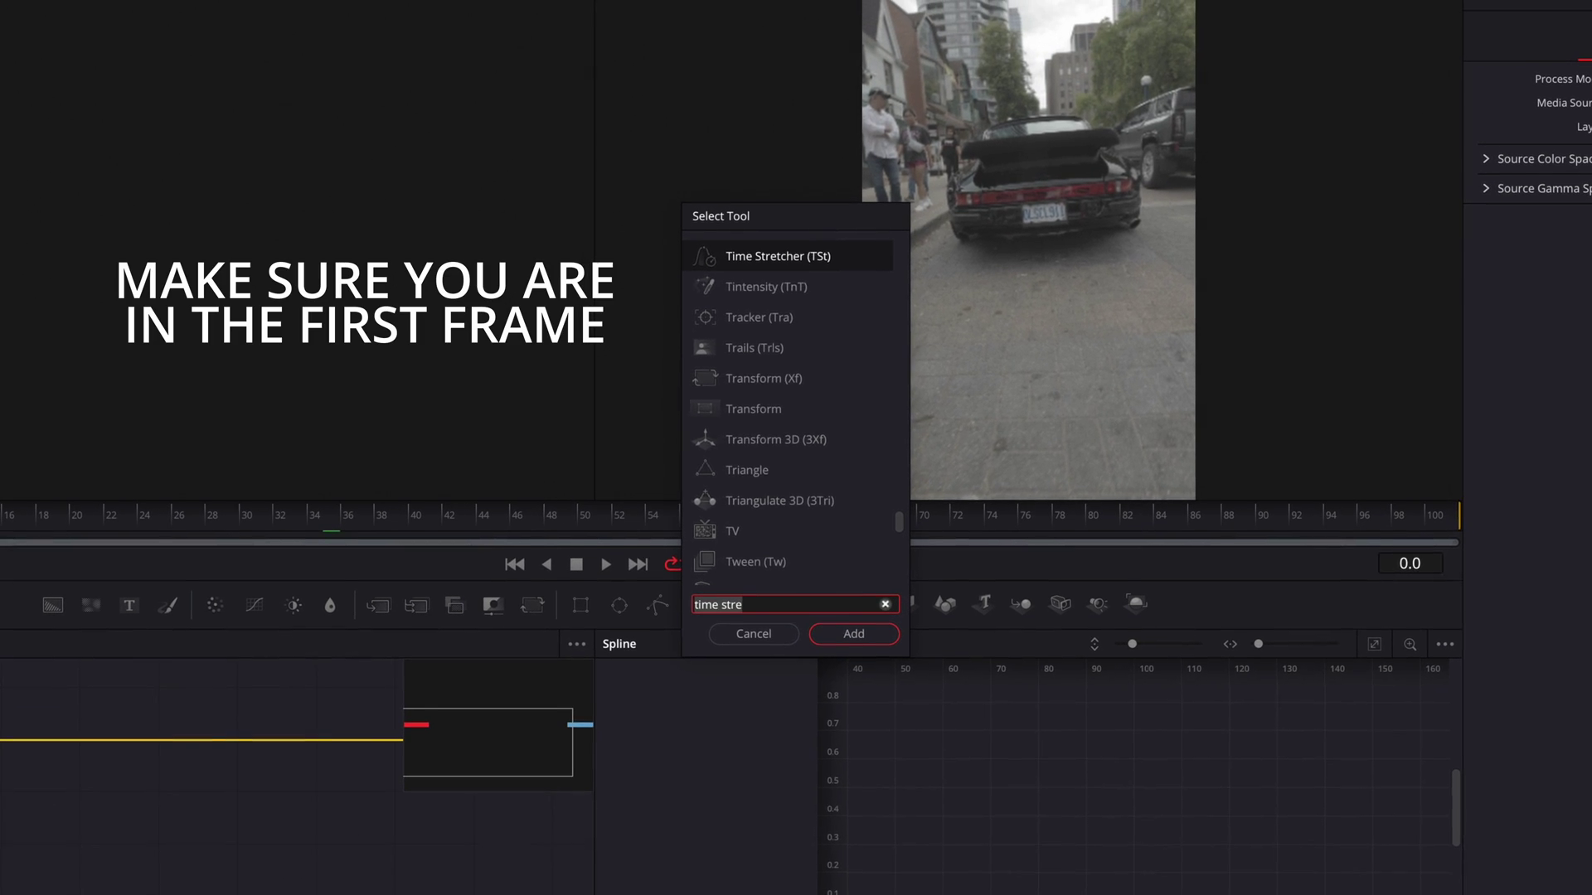
pyautogui.press('BackSpace')
pyautogui.press('BackSpace')
pyautogui.press('BackSpace')
pyautogui.press('BackSpace')
pyautogui.press('BackSpace')
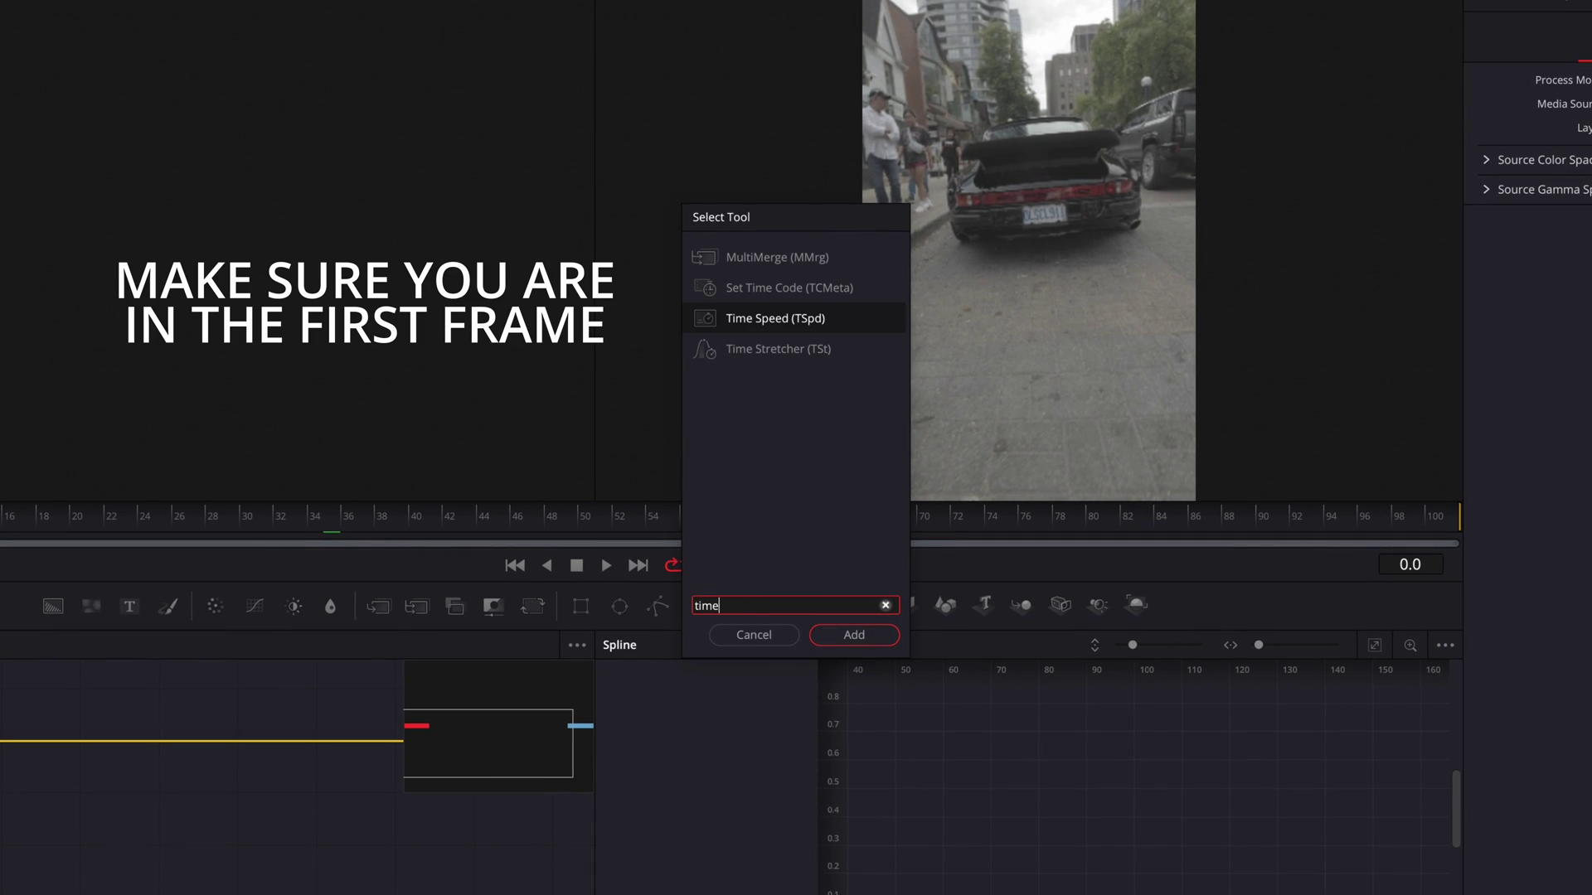
pyautogui.write('str')
pyautogui.press('Return')
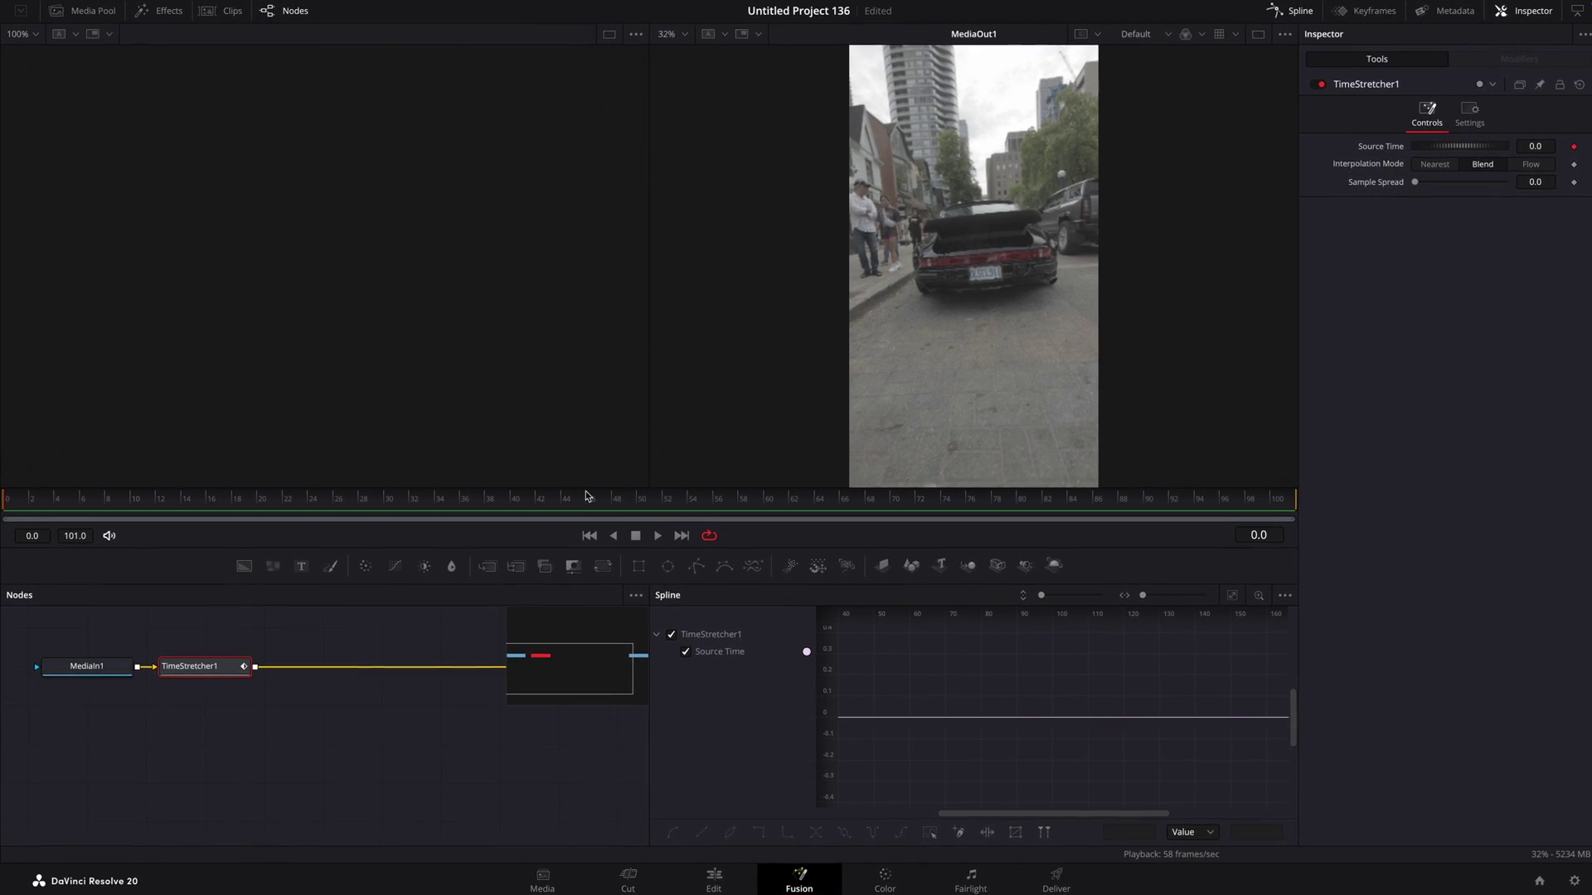
# - Keyframe the Time Stretcher's Source Time to 100 at frame 50 and 0 at frame 101, fitting the curve in the spline view
pyautogui.moveTo(625, 501); pyautogui.dragTo(638, 502)
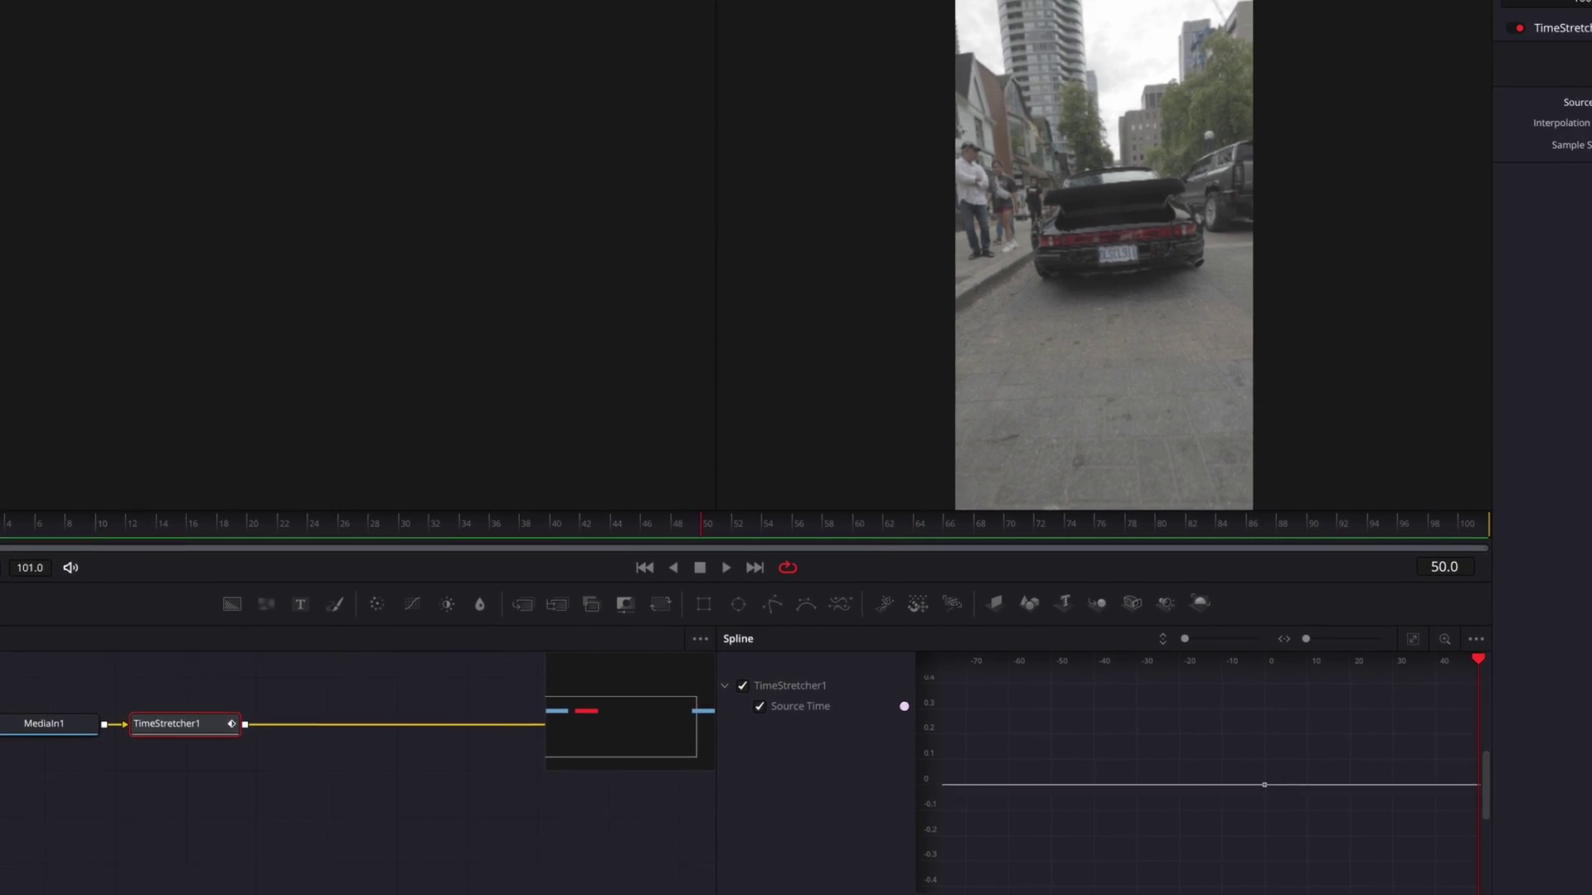
pyautogui.doubleClick(1523, 173)
pyautogui.write('100')
pyautogui.press('Tab')
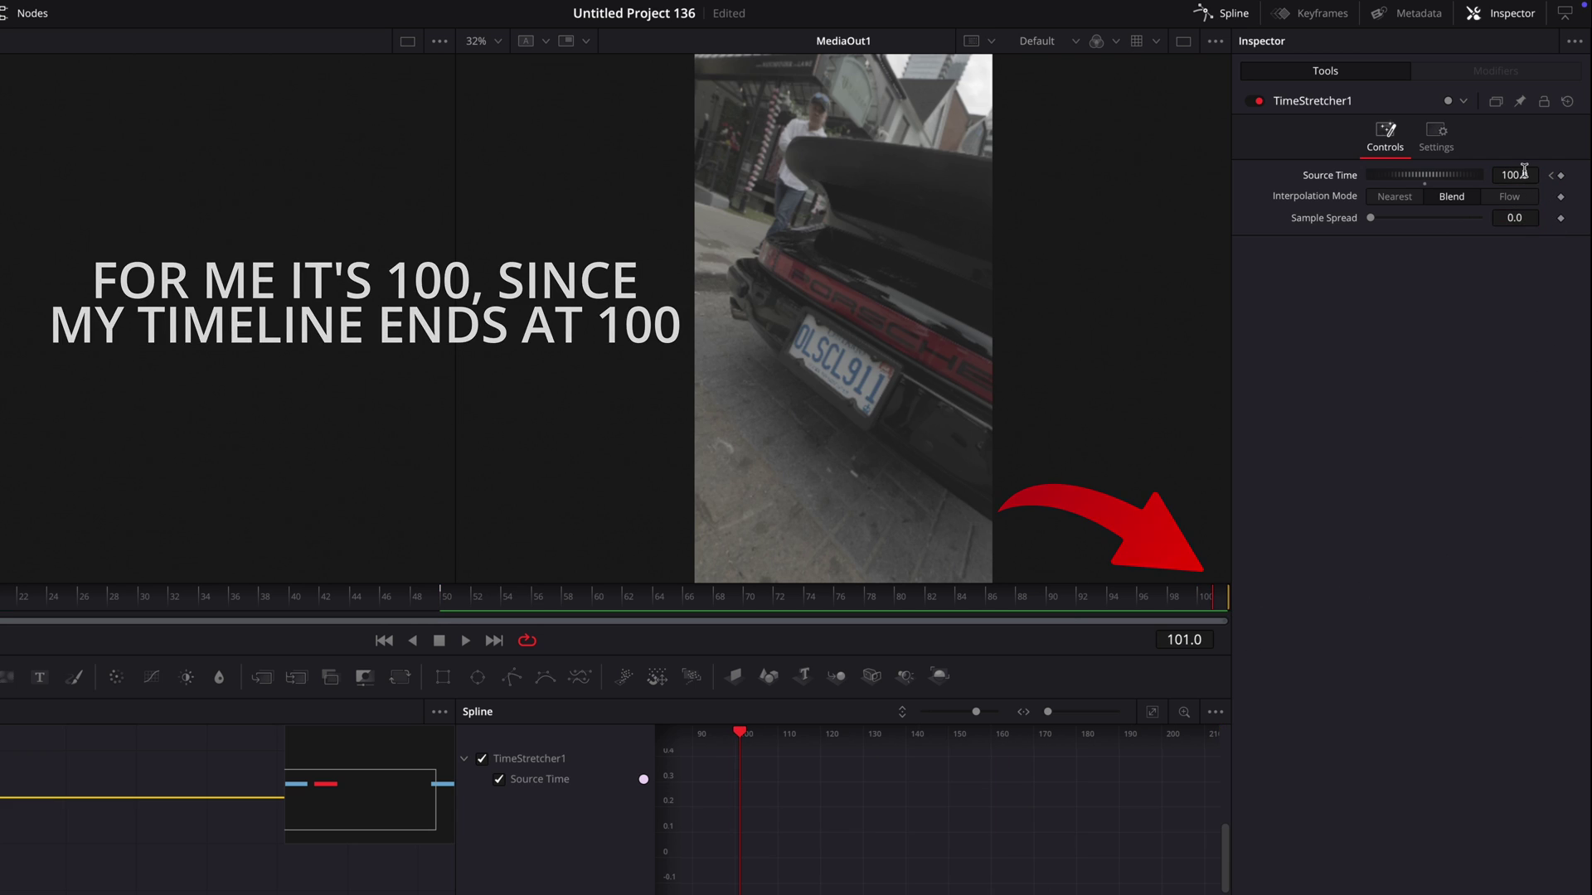
pyautogui.doubleClick(1522, 172)
pyautogui.write('0')
pyautogui.press('Tab')
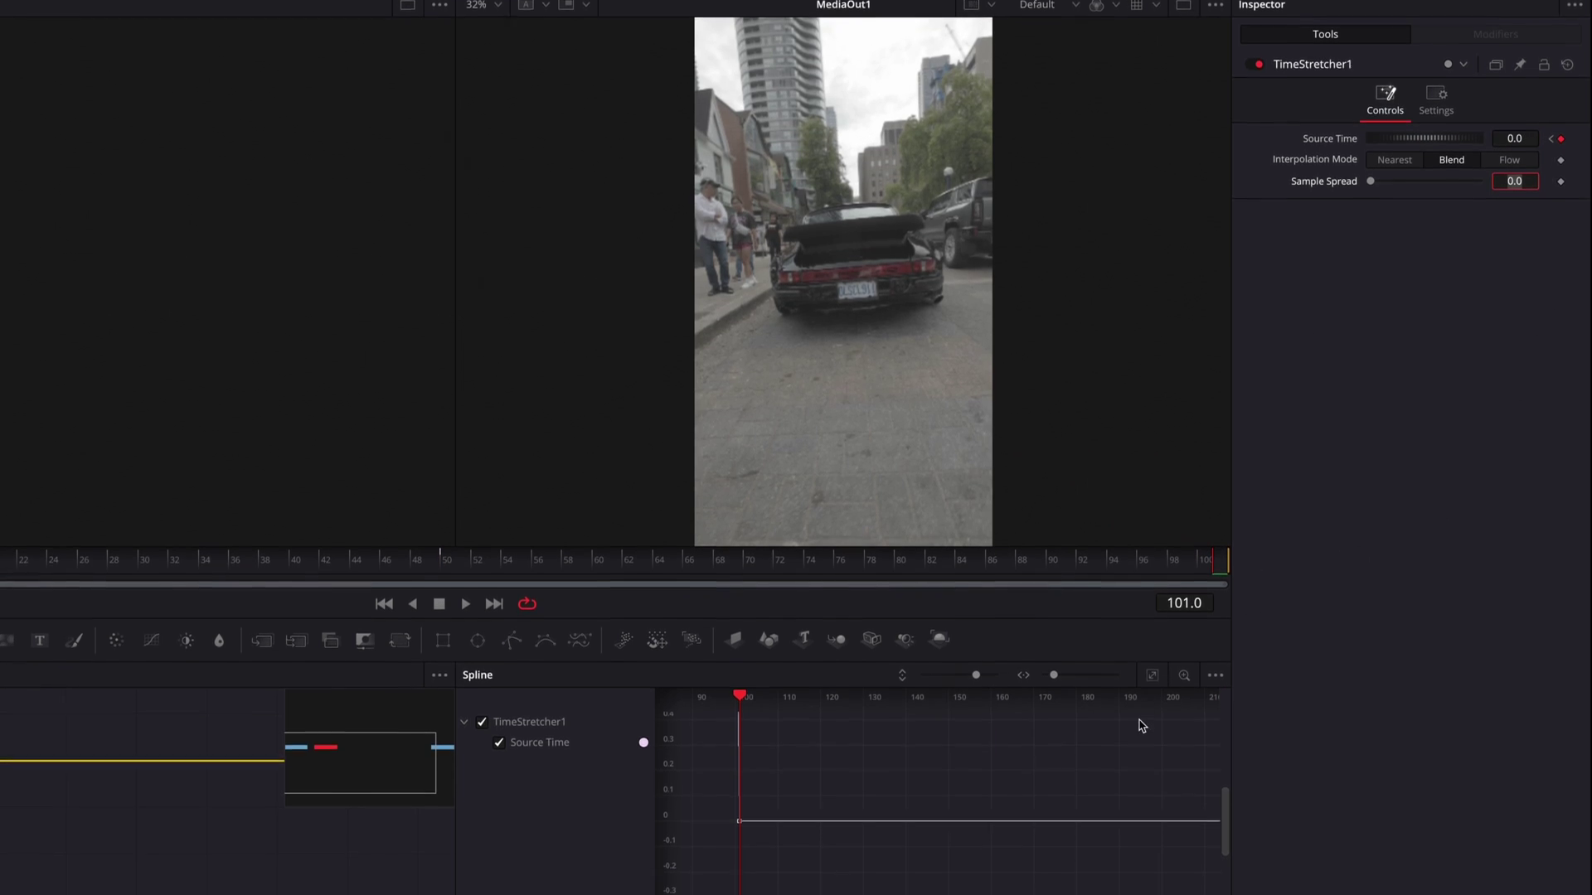
pyautogui.click(1151, 711)
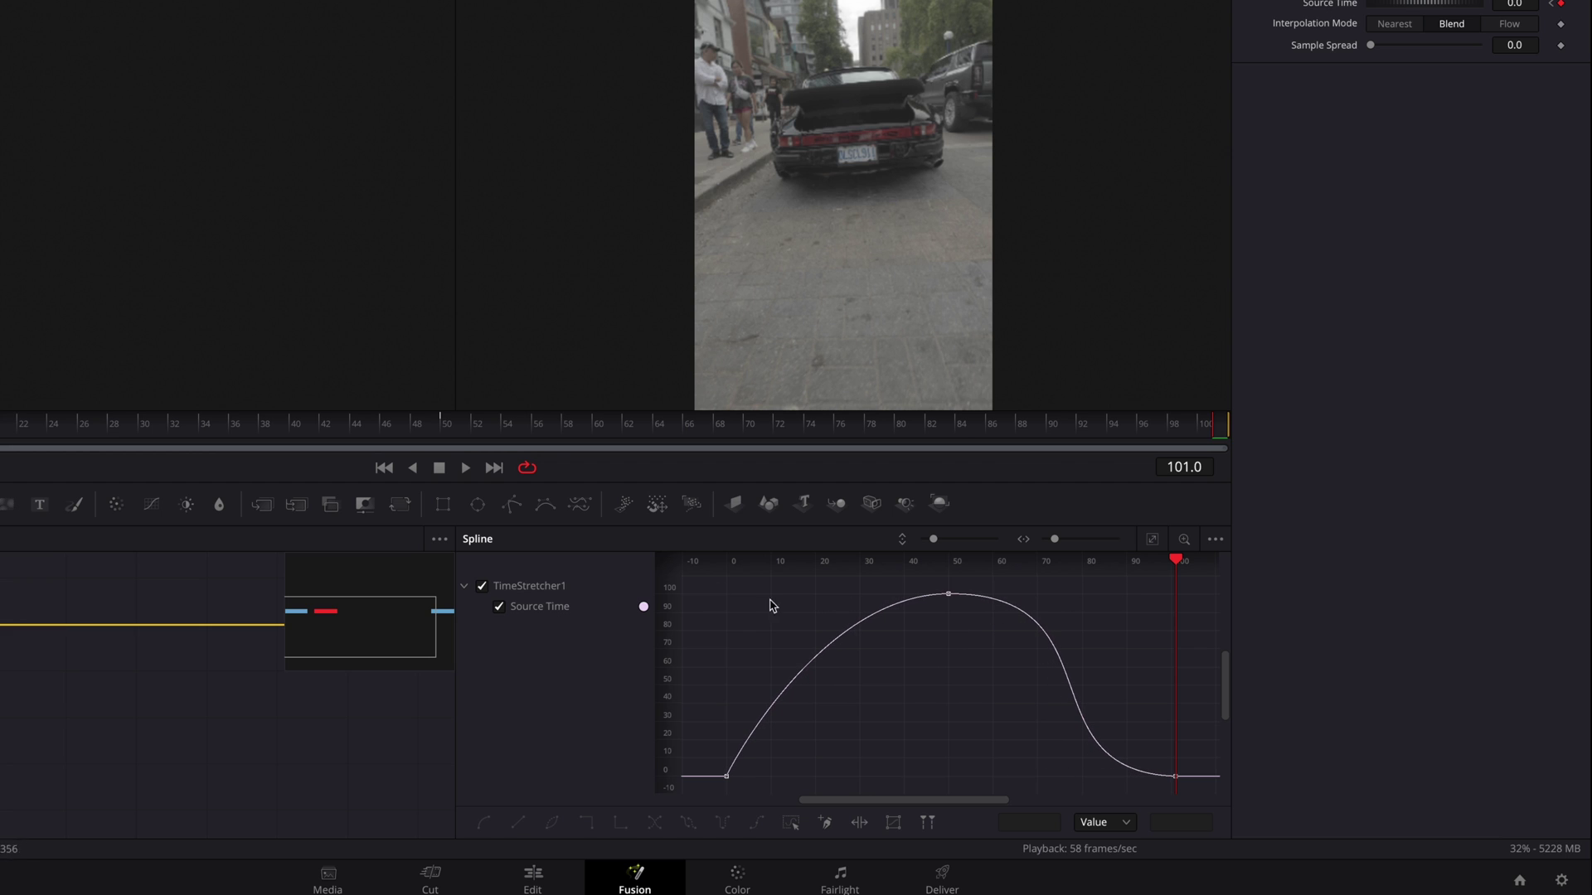
# - Lower the middle Source Time keyframe to about 72 and set the last keyframe to 20
pyautogui.moveTo(947, 593); pyautogui.dragTo(946, 647)
pyautogui.press('space')
pyautogui.click(1177, 777)
pyautogui.click(1178, 562)
pyautogui.doubleClick(1514, 7)
pyautogui.write('20')
pyautogui.press('Tab')
# - Ease the Source Time curve by adjusting the handles of the last and middle keyframes, checking the motion in playback
pyautogui.hotkey('ctrl', 'Left')
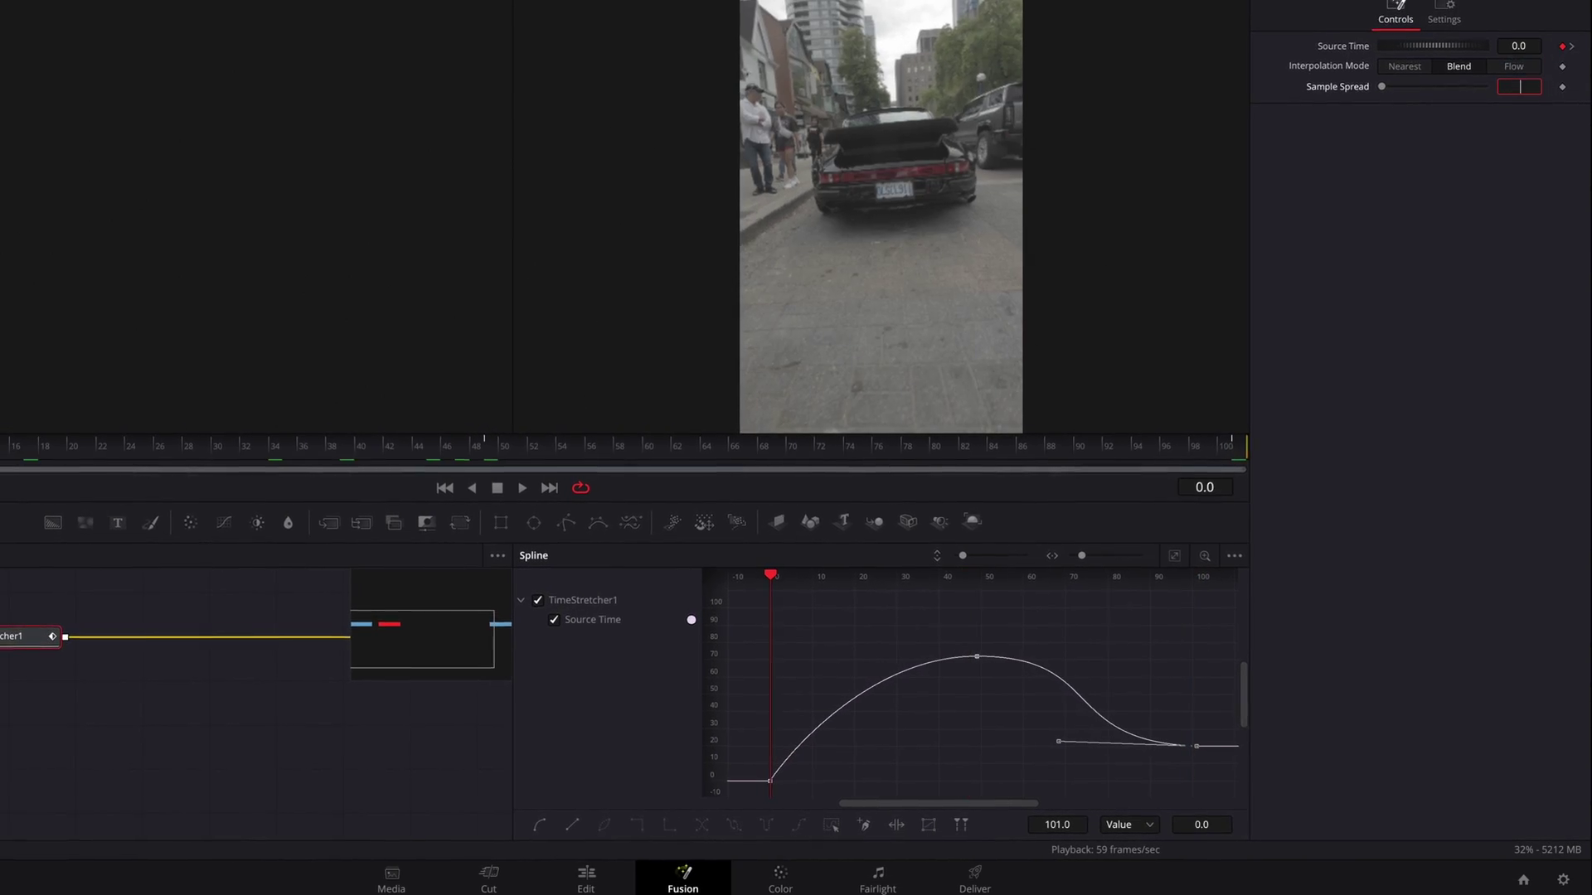
pyautogui.click(1227, 730)
pyautogui.press('space')
pyautogui.click(977, 656)
pyautogui.press('space')
pyautogui.moveTo(1035, 756); pyautogui.dragTo(1238, 728)
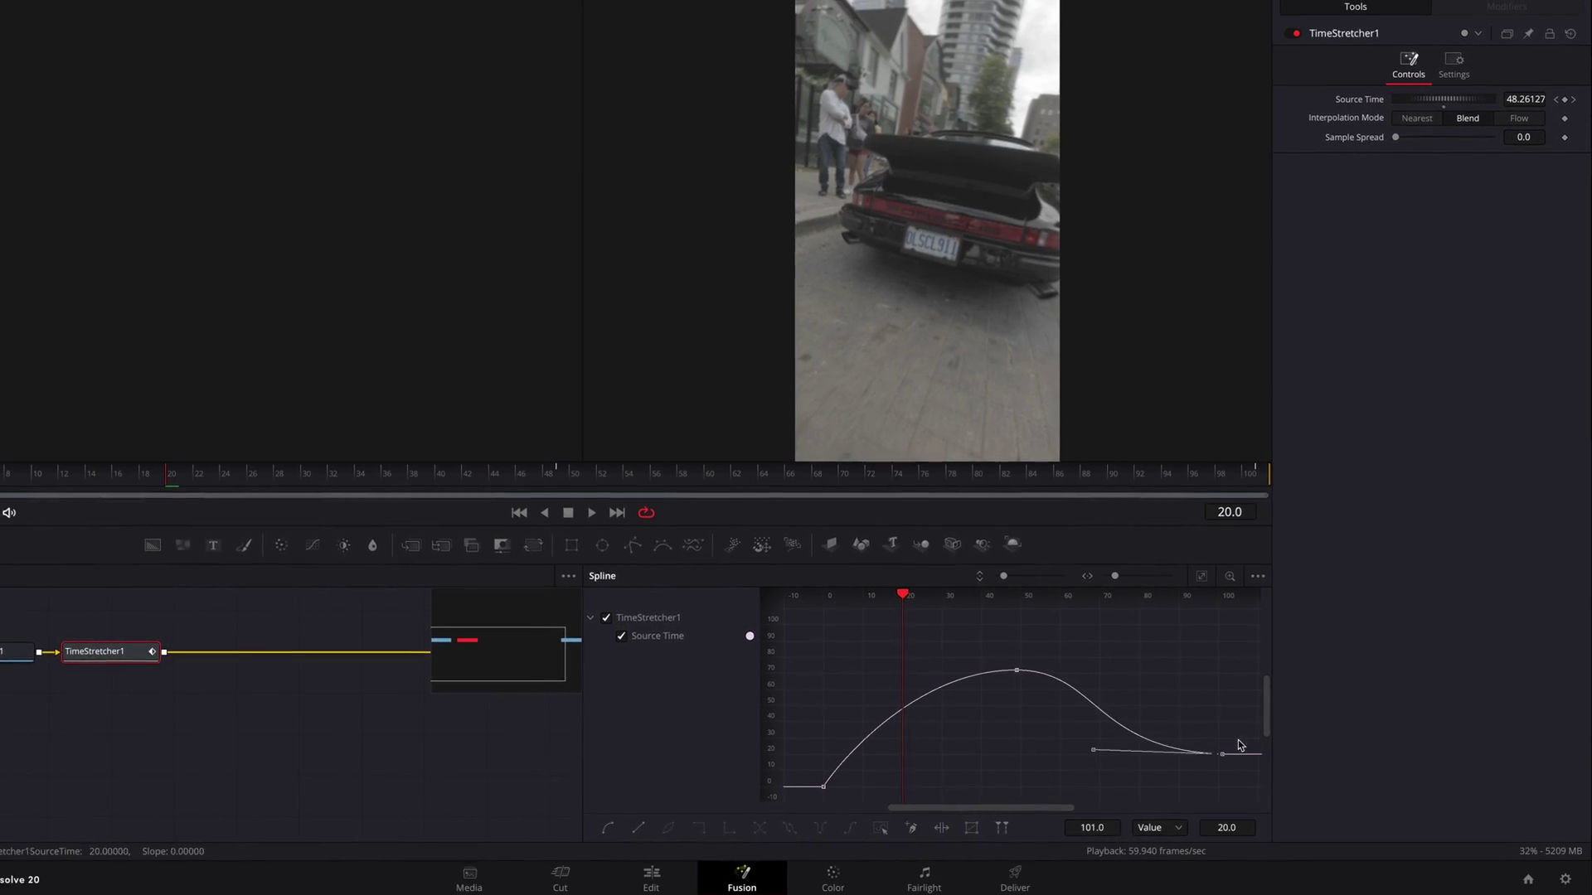
pyautogui.moveTo(1083, 669); pyautogui.dragTo(1135, 673)
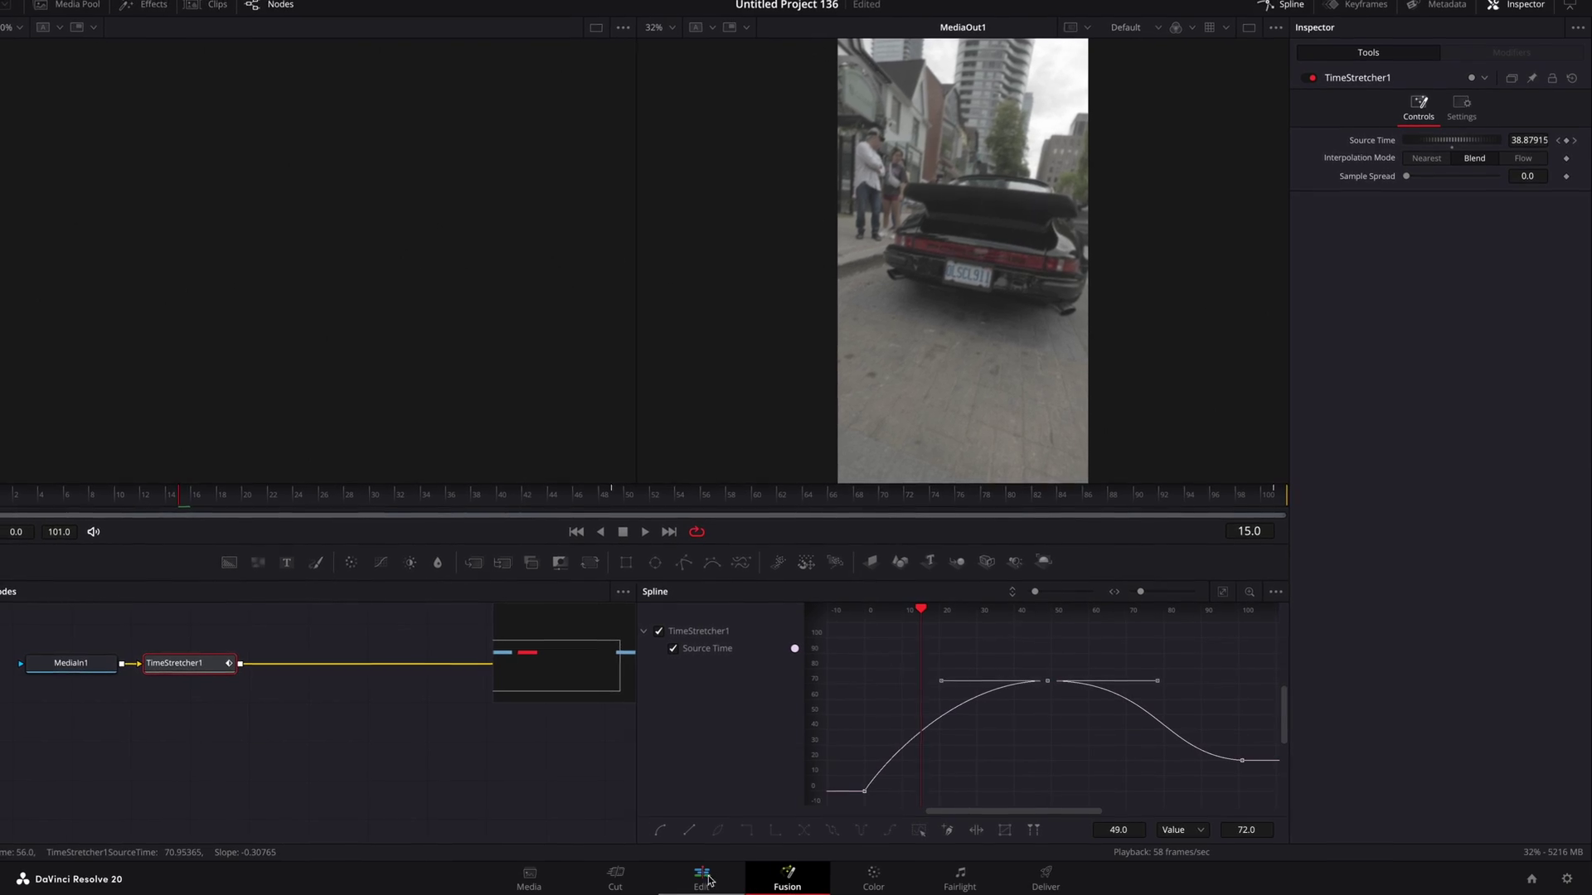
# - Return to the Edit page and play the retimed first clip from near the start of the timeline
pyautogui.click(705, 879)
pyautogui.click(701, 743)
pyautogui.moveTo(640, 611); pyautogui.dragTo(540, 610)
pyautogui.press('space')
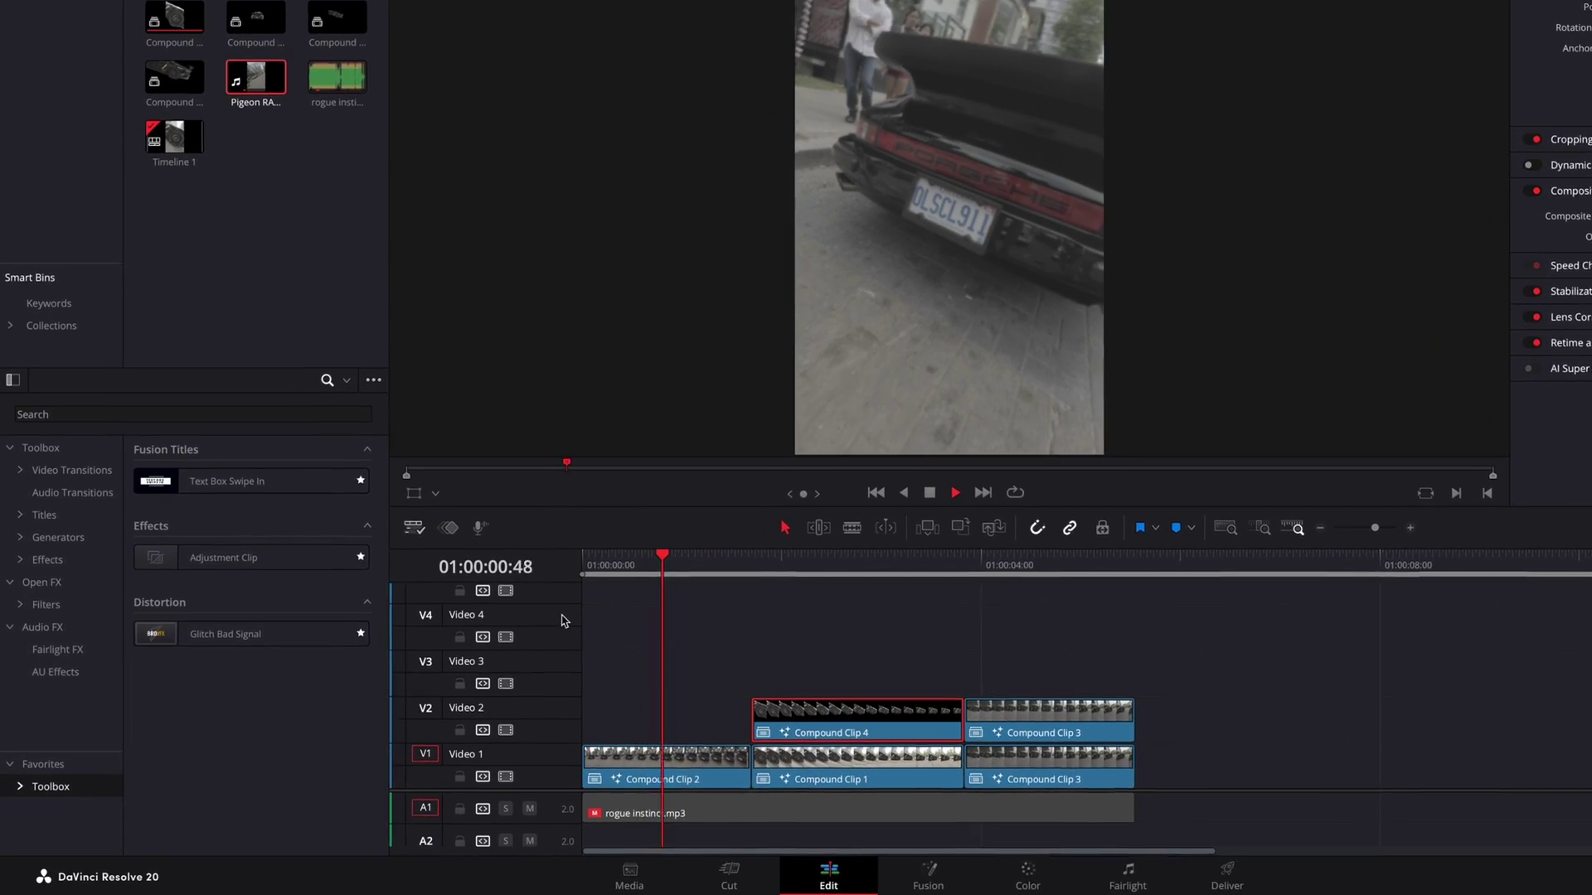
# - Move Compound Clip 4 to Video 3 and Compound Clip 1 to Video 2, both starting at 01:00:00:57
pyautogui.press('space')
pyautogui.moveTo(805, 711); pyautogui.dragTo(732, 663)
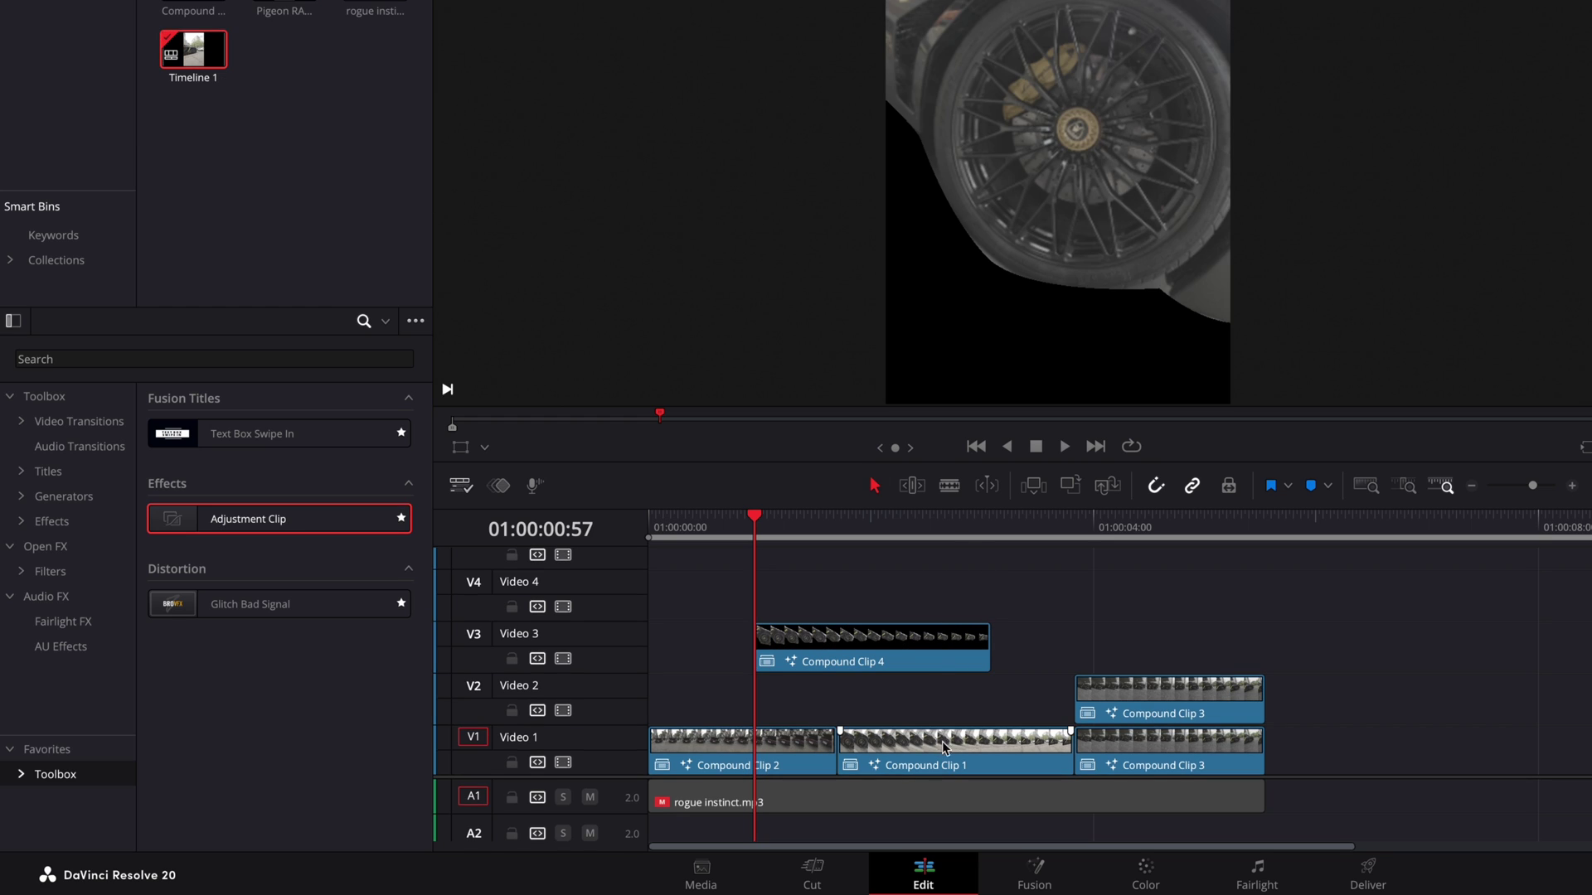
pyautogui.moveTo(945, 749); pyautogui.dragTo(887, 715)
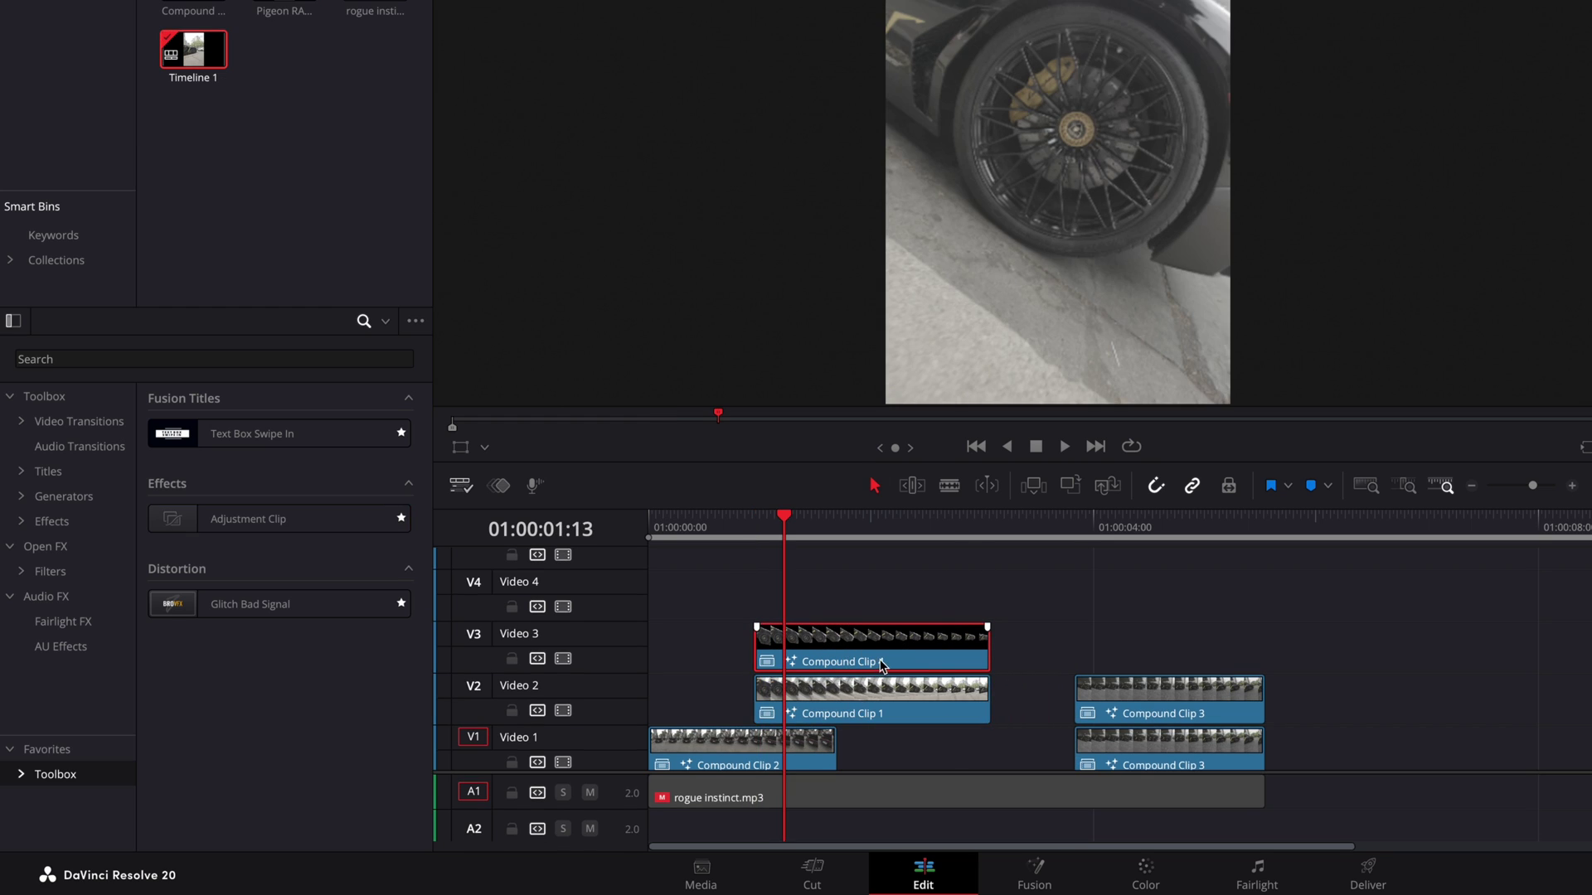
# - Set Compound Clip 4's speed to 50% and extend its end to the start of Compound Clip 3
pyautogui.rightClick(866, 638)
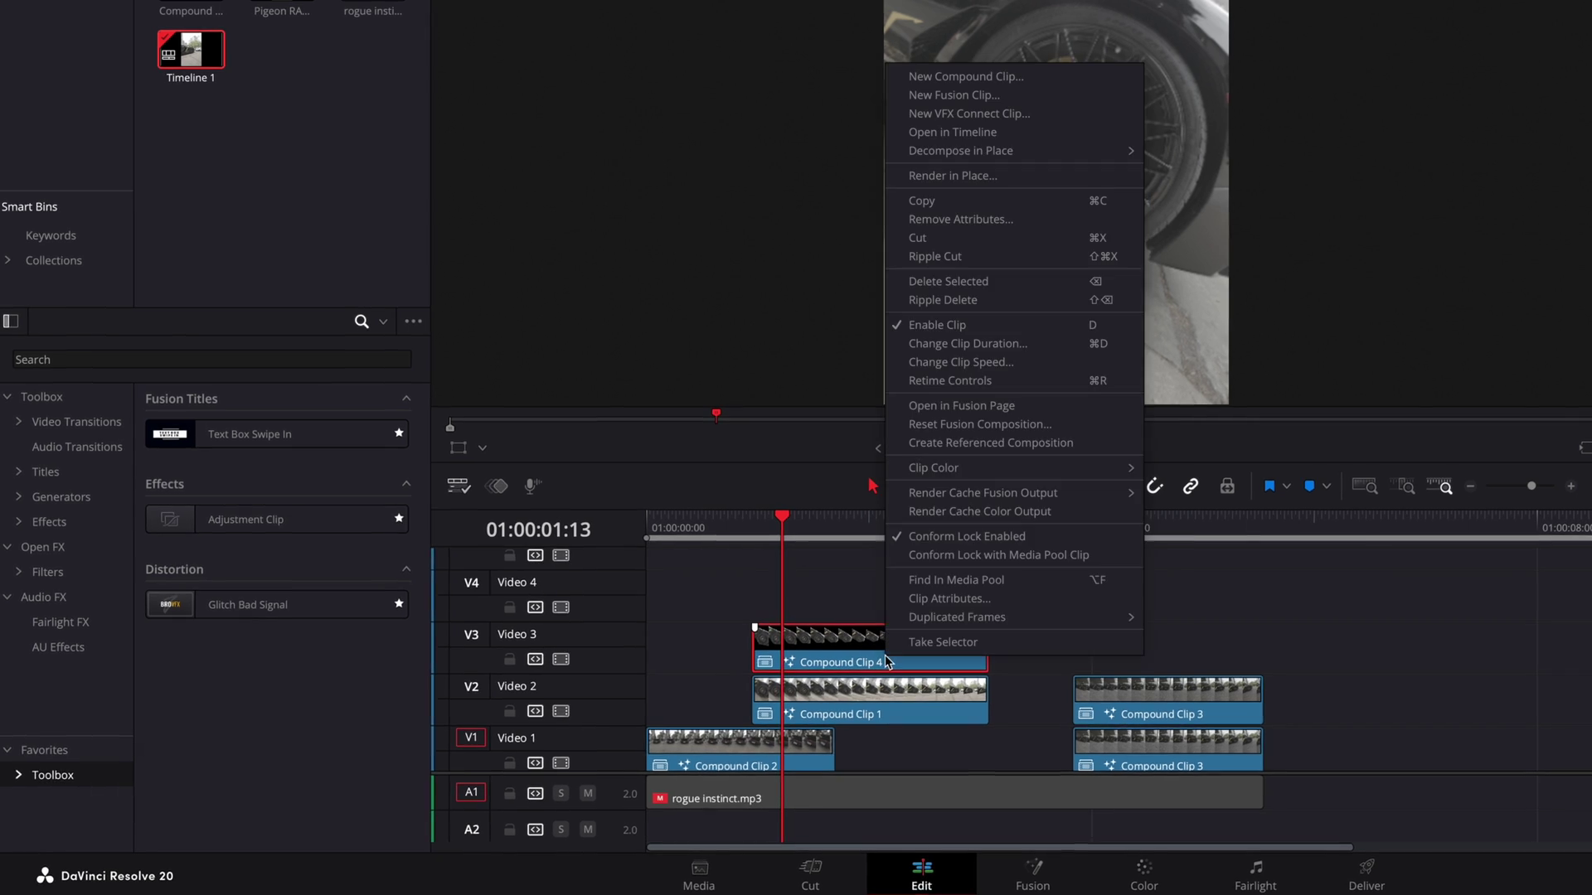
pyautogui.click(880, 387)
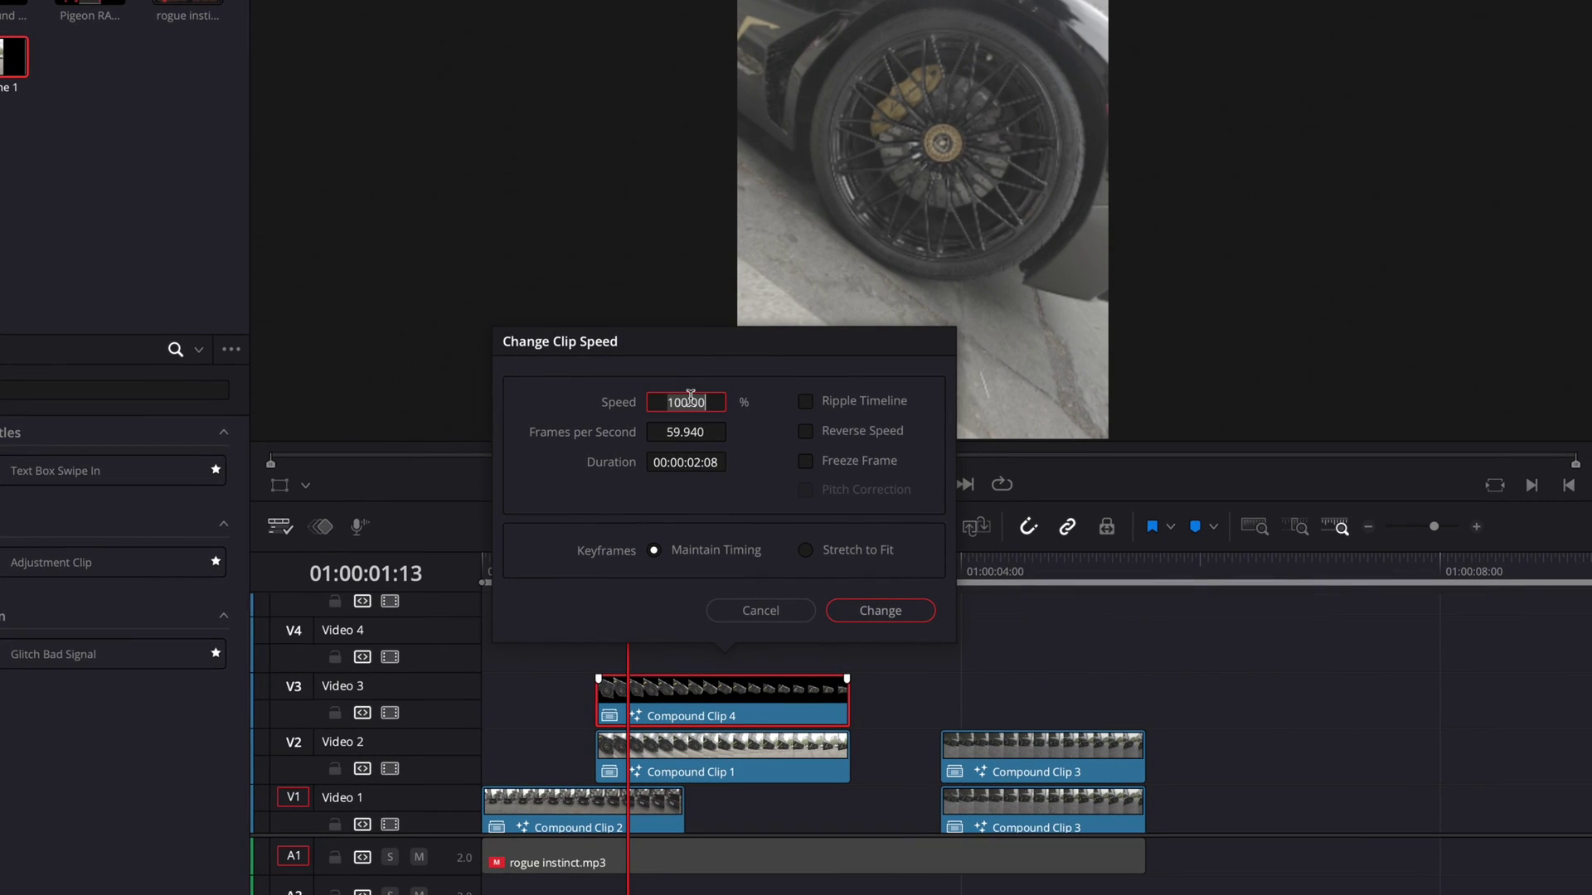
pyautogui.write('50')
pyautogui.press('Return')
pyautogui.moveTo(852, 707); pyautogui.dragTo(937, 707)
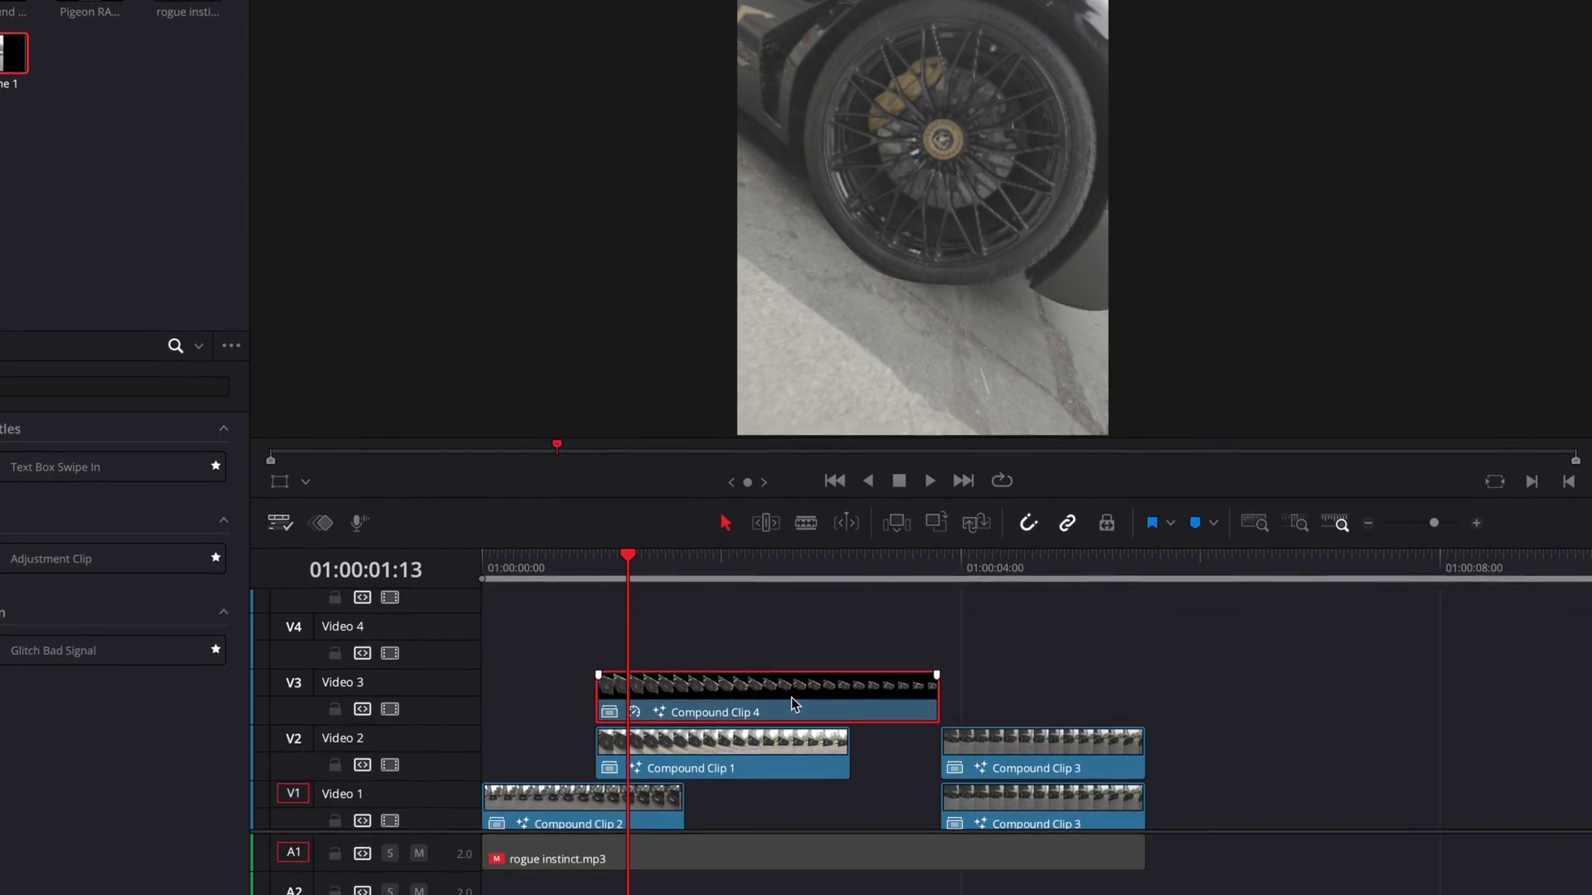
# - Disable Compound Clip 4 on Video 3 so that Compound Clip 1 beneath it shows
pyautogui.press('d')
pyautogui.click(774, 758)
pyautogui.click(788, 705)
pyautogui.press('d')
pyautogui.press('d')
# - Set Compound Clip 1's speed to 70% and extend its end to match Compound Clip 4
pyautogui.rightClick(798, 757)
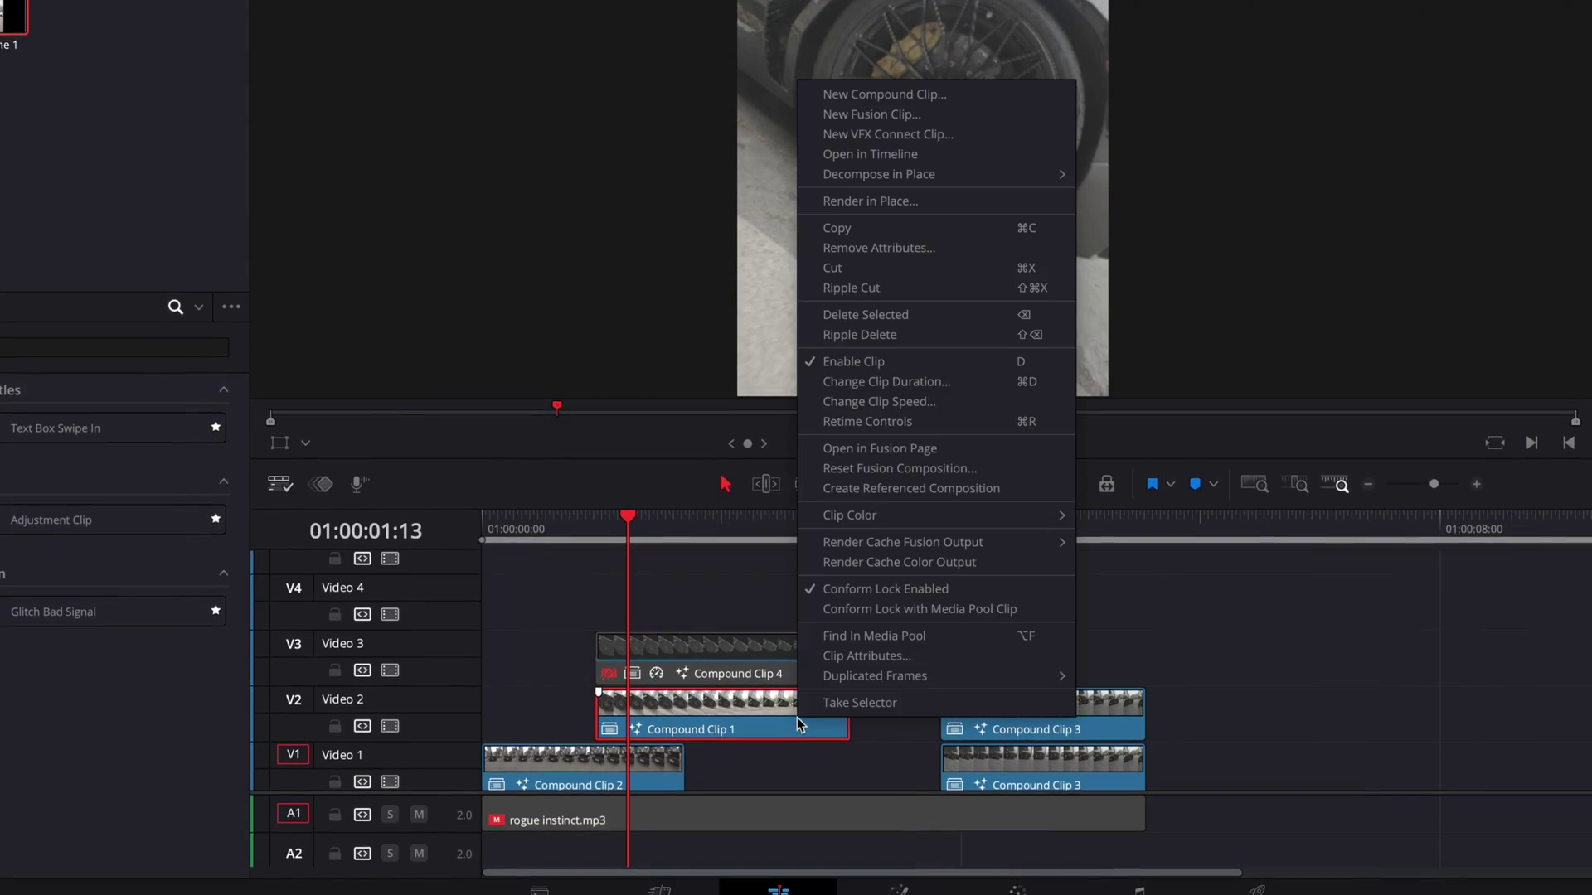
pyautogui.click(891, 401)
pyautogui.write('70')
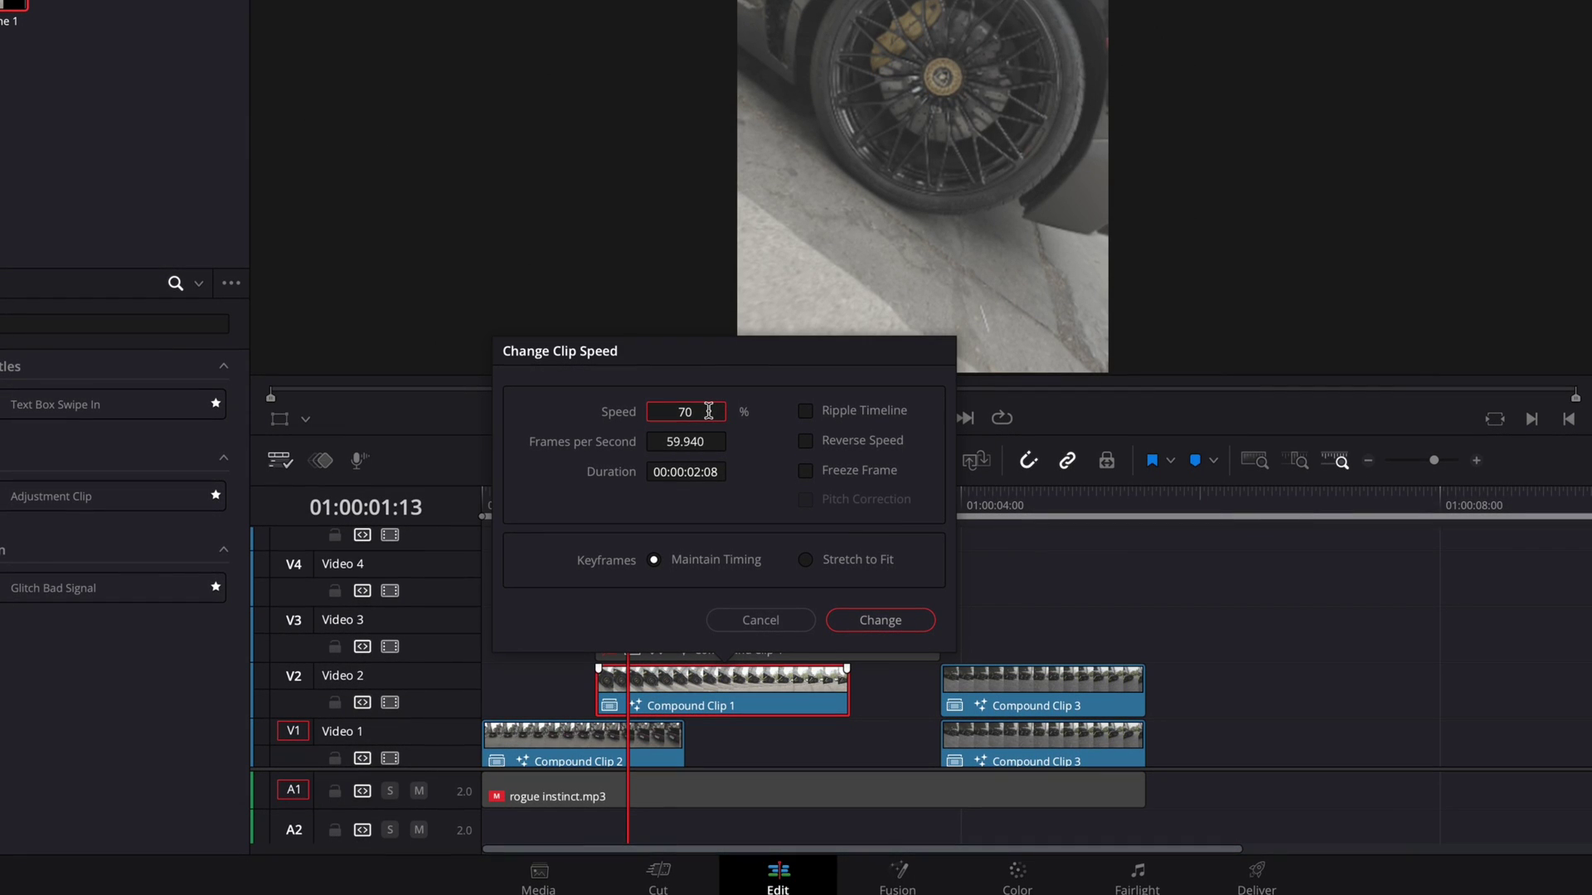
pyautogui.click(852, 621)
pyautogui.moveTo(847, 696); pyautogui.dragTo(938, 693)
# - Re-enable Compound Clip 4, open it in Fusion at its first frame, and add a Time Stretcher node
pyautogui.click(878, 646)
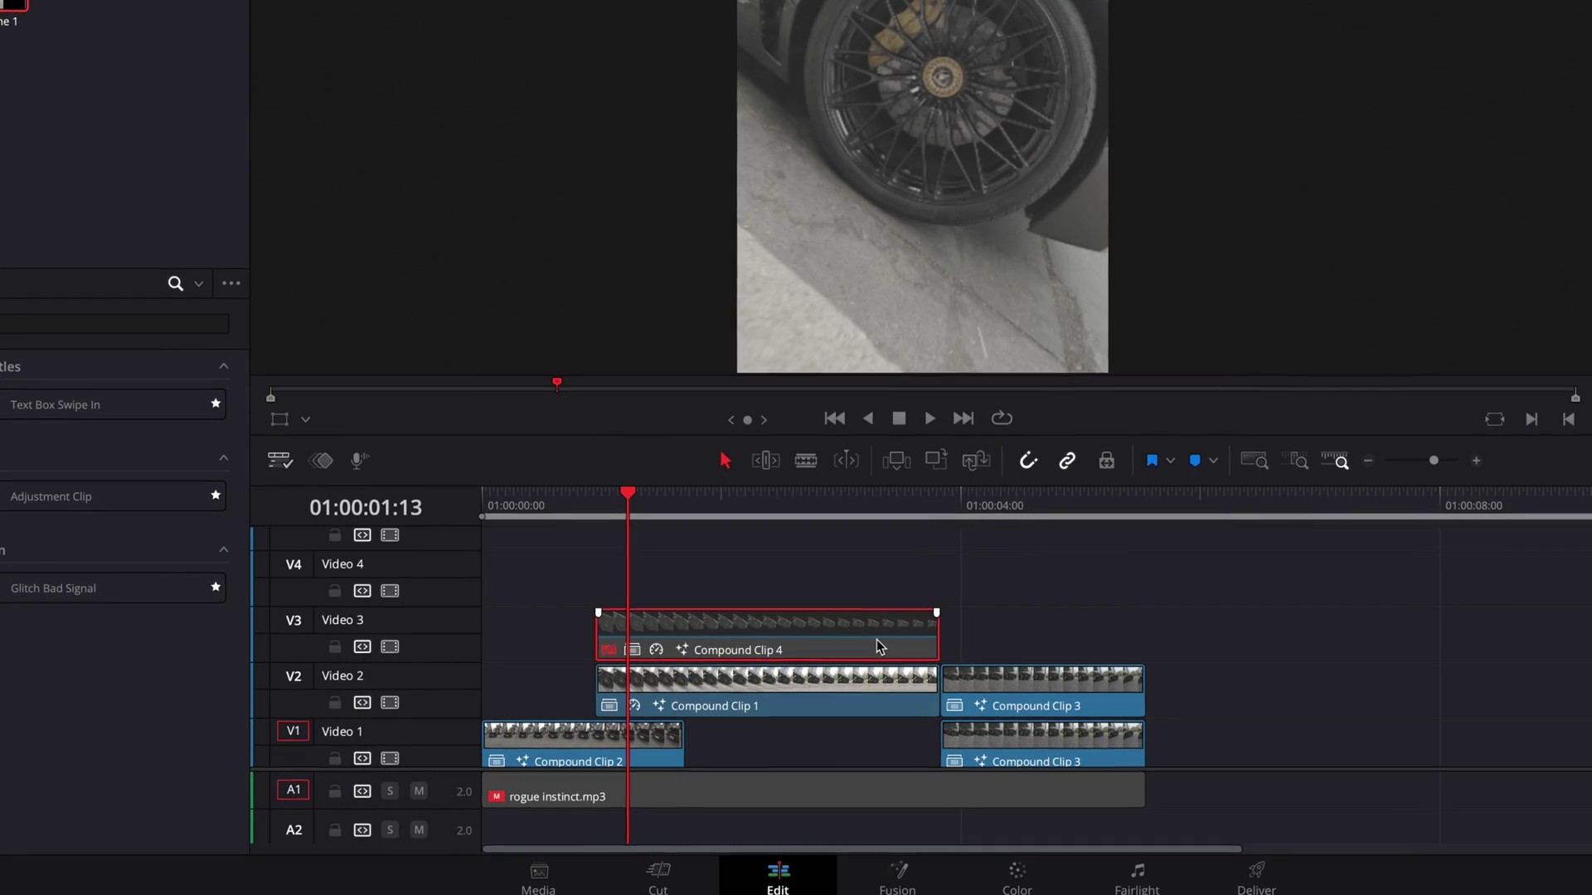
pyautogui.press('d')
pyautogui.click(596, 502)
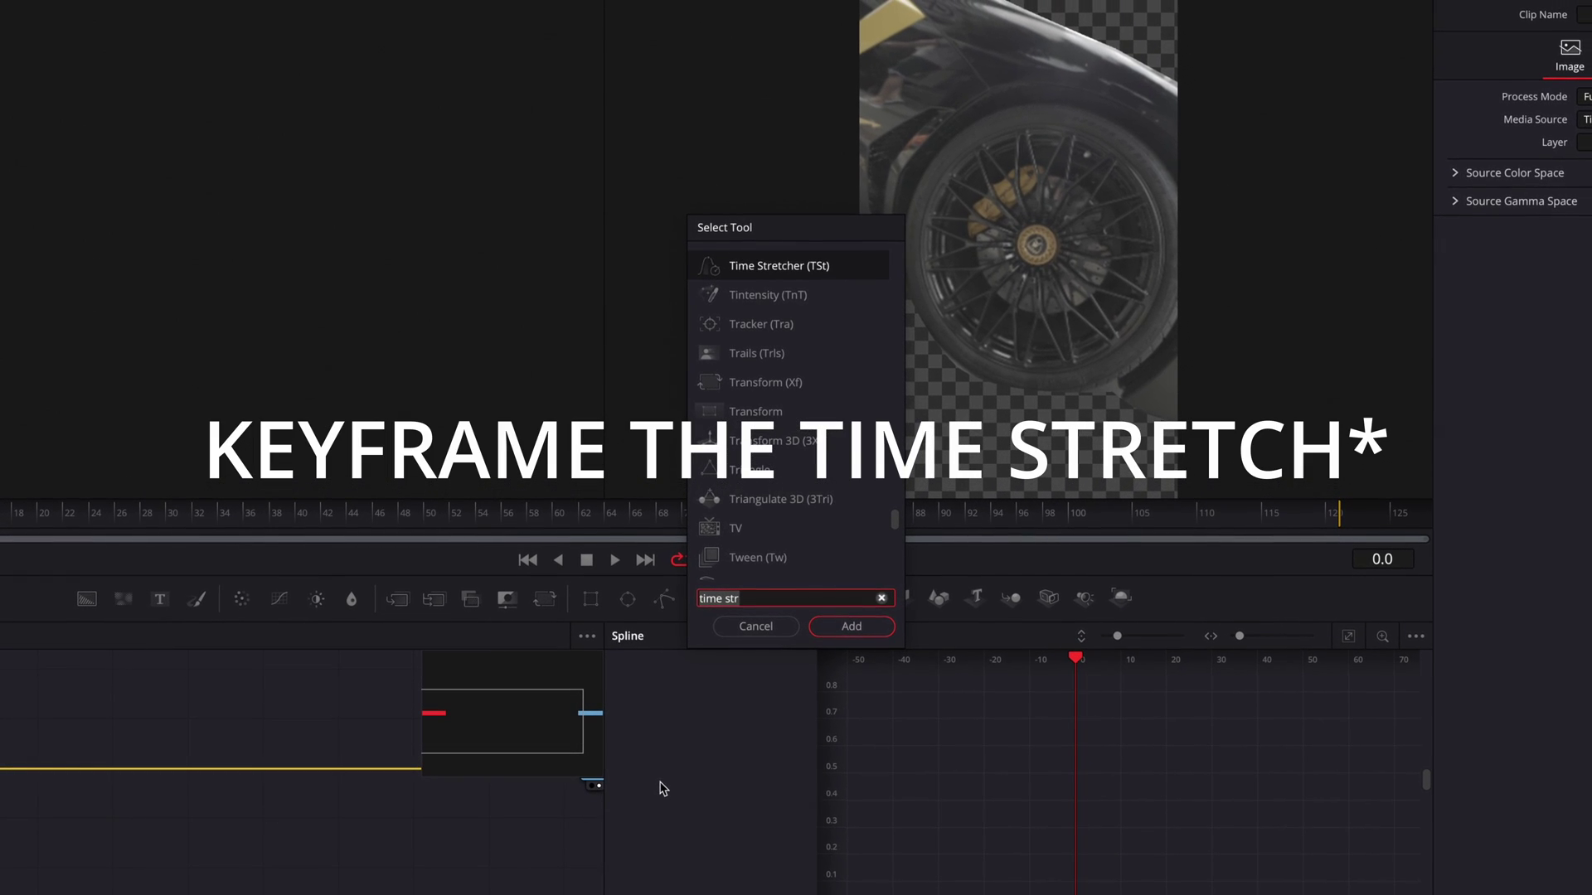
pyautogui.press('Return')
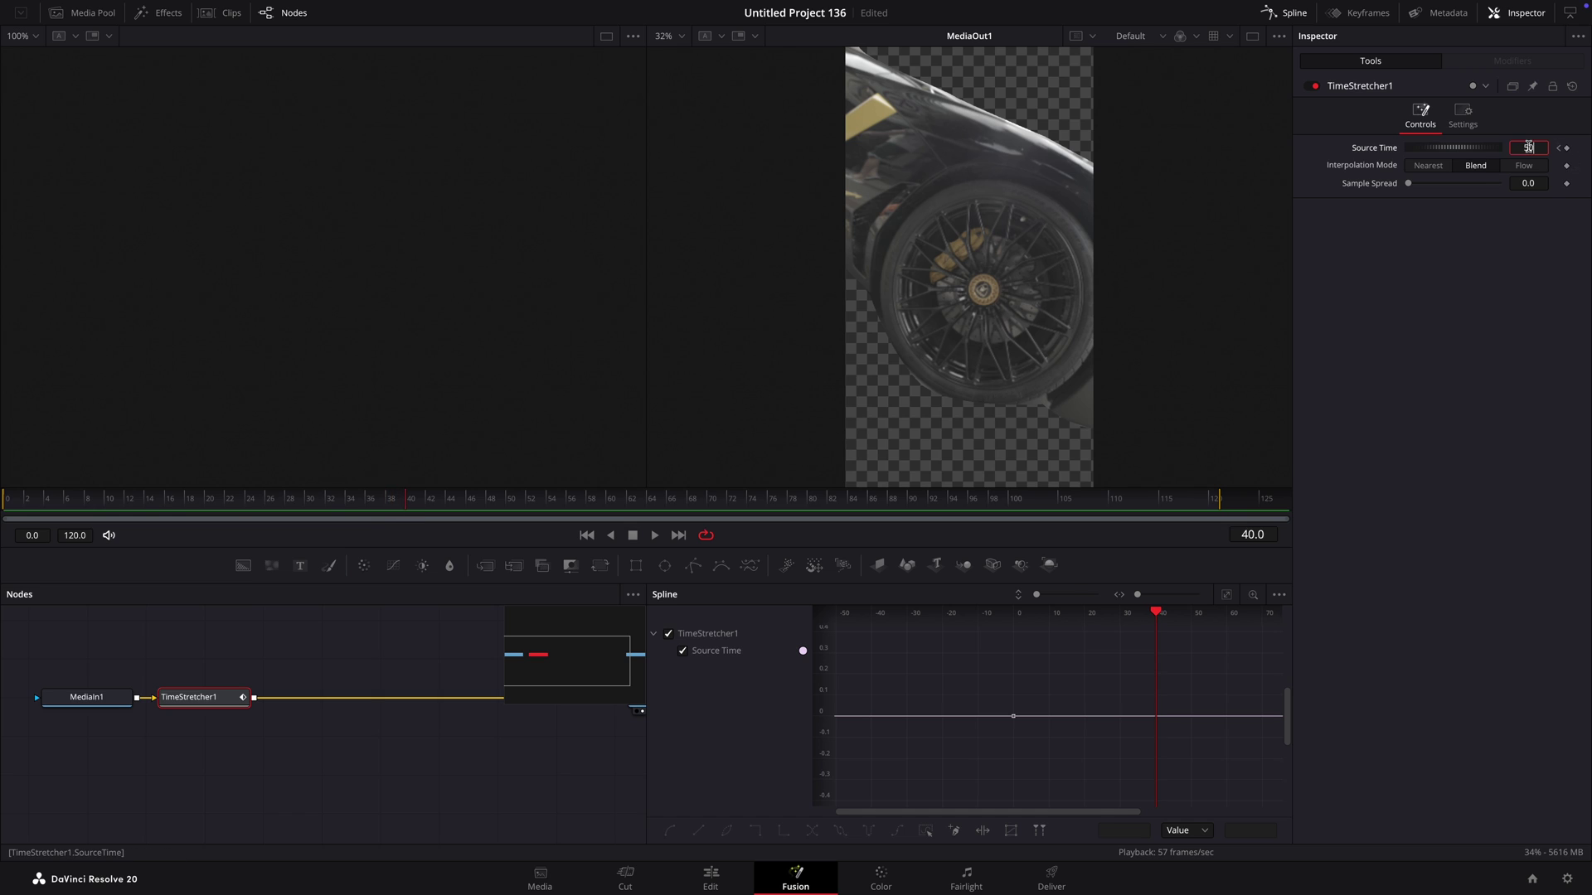
# - Keyframe Source Time to 50 at frame 40, 0 at frame 80 and 50 at frame 121, and smooth the curve
pyautogui.press('Tab')
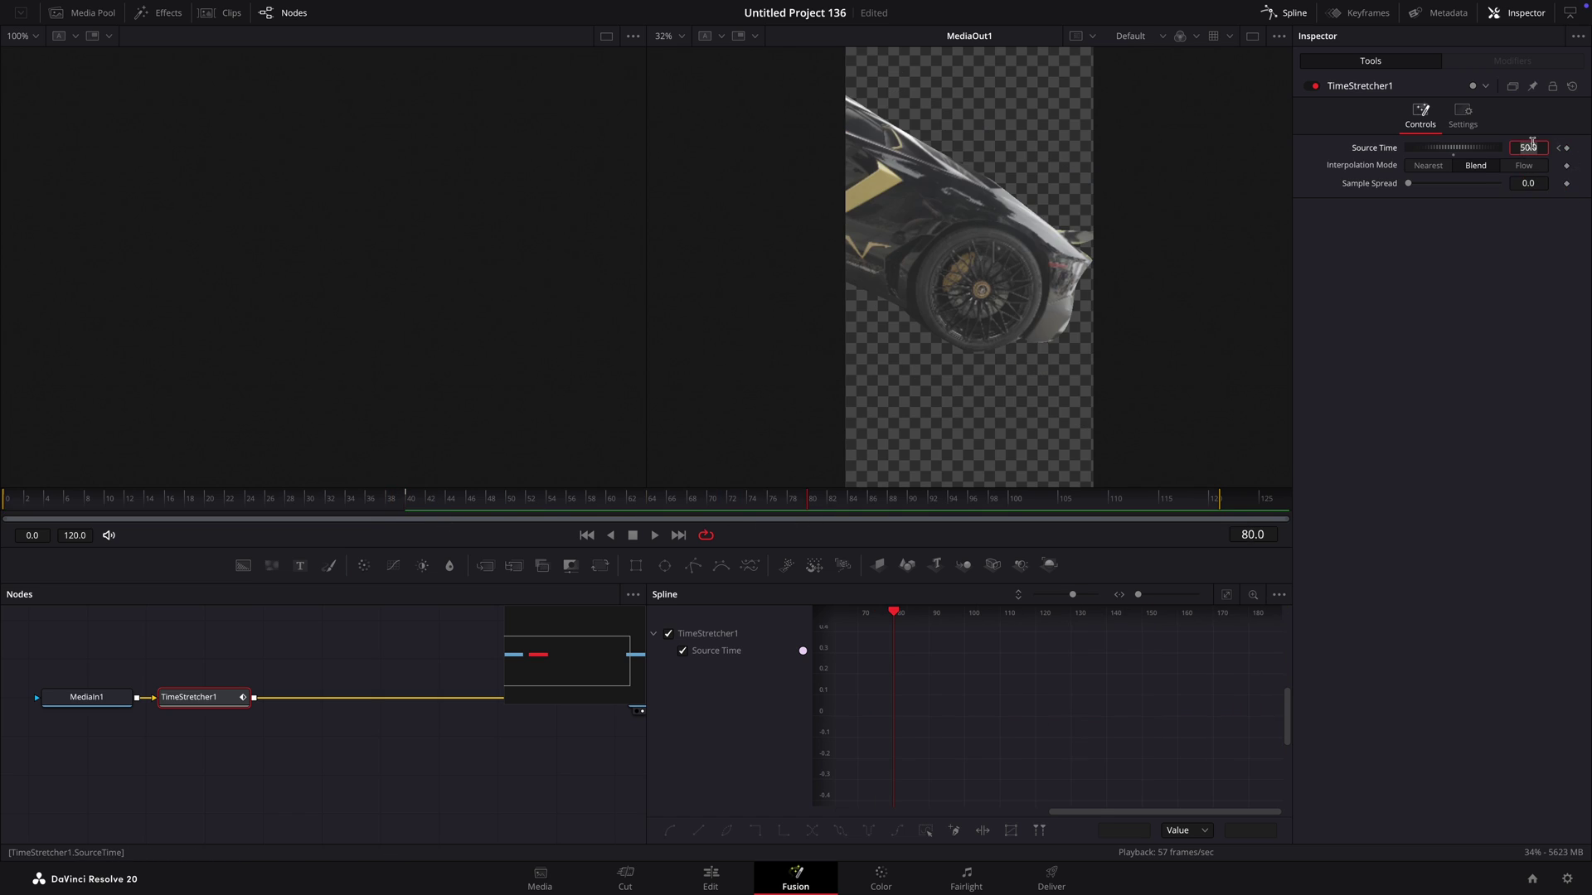
pyautogui.press('Tab')
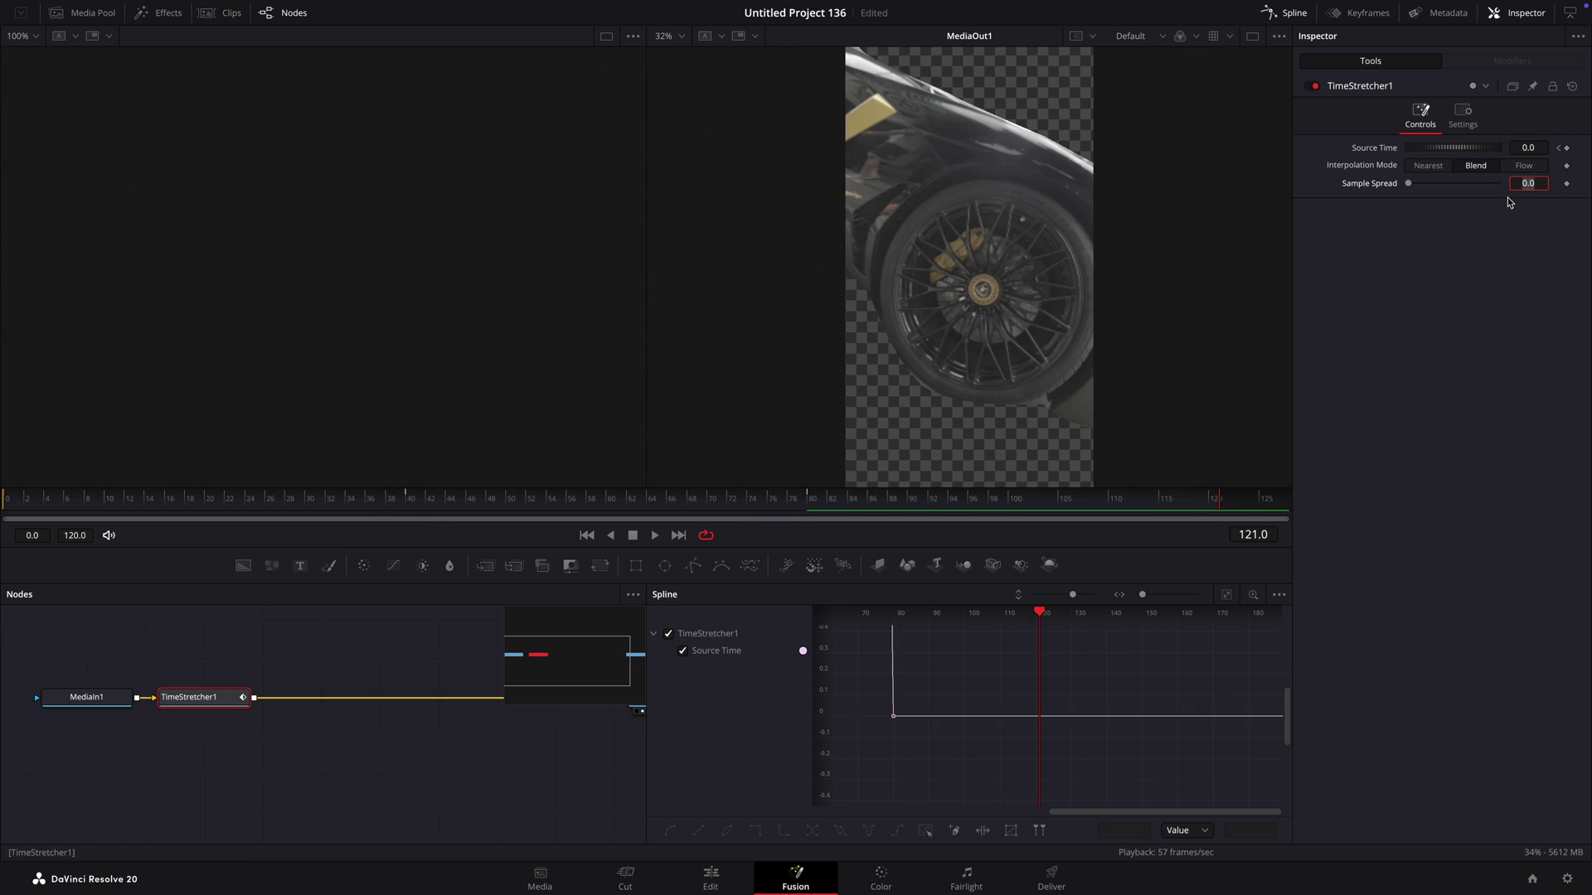
pyautogui.press('Tab')
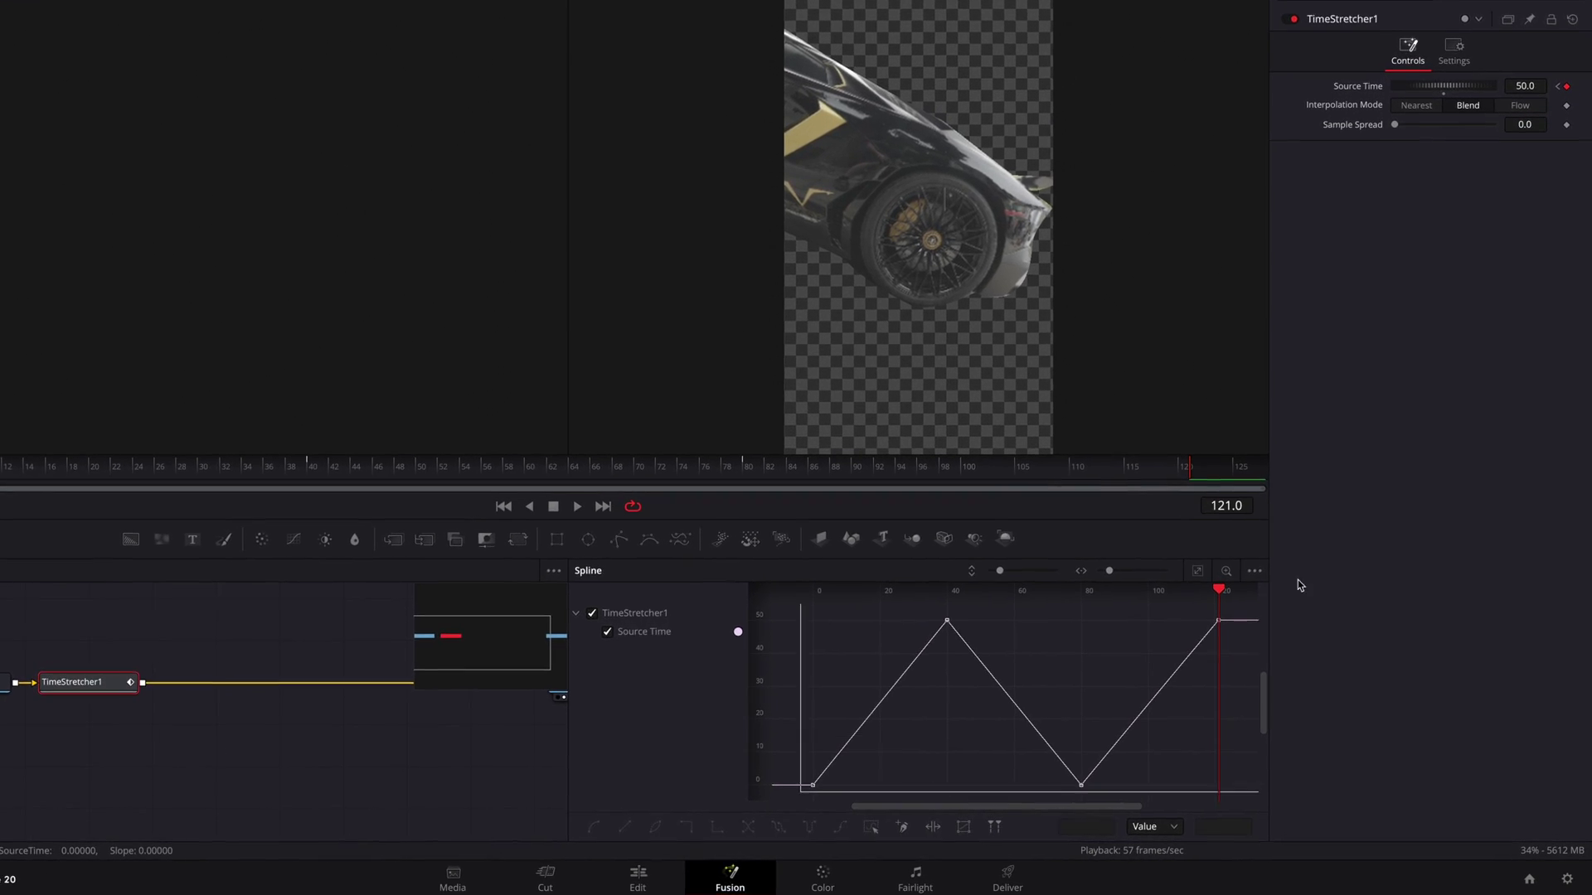
pyautogui.hotkey('shift', 's')
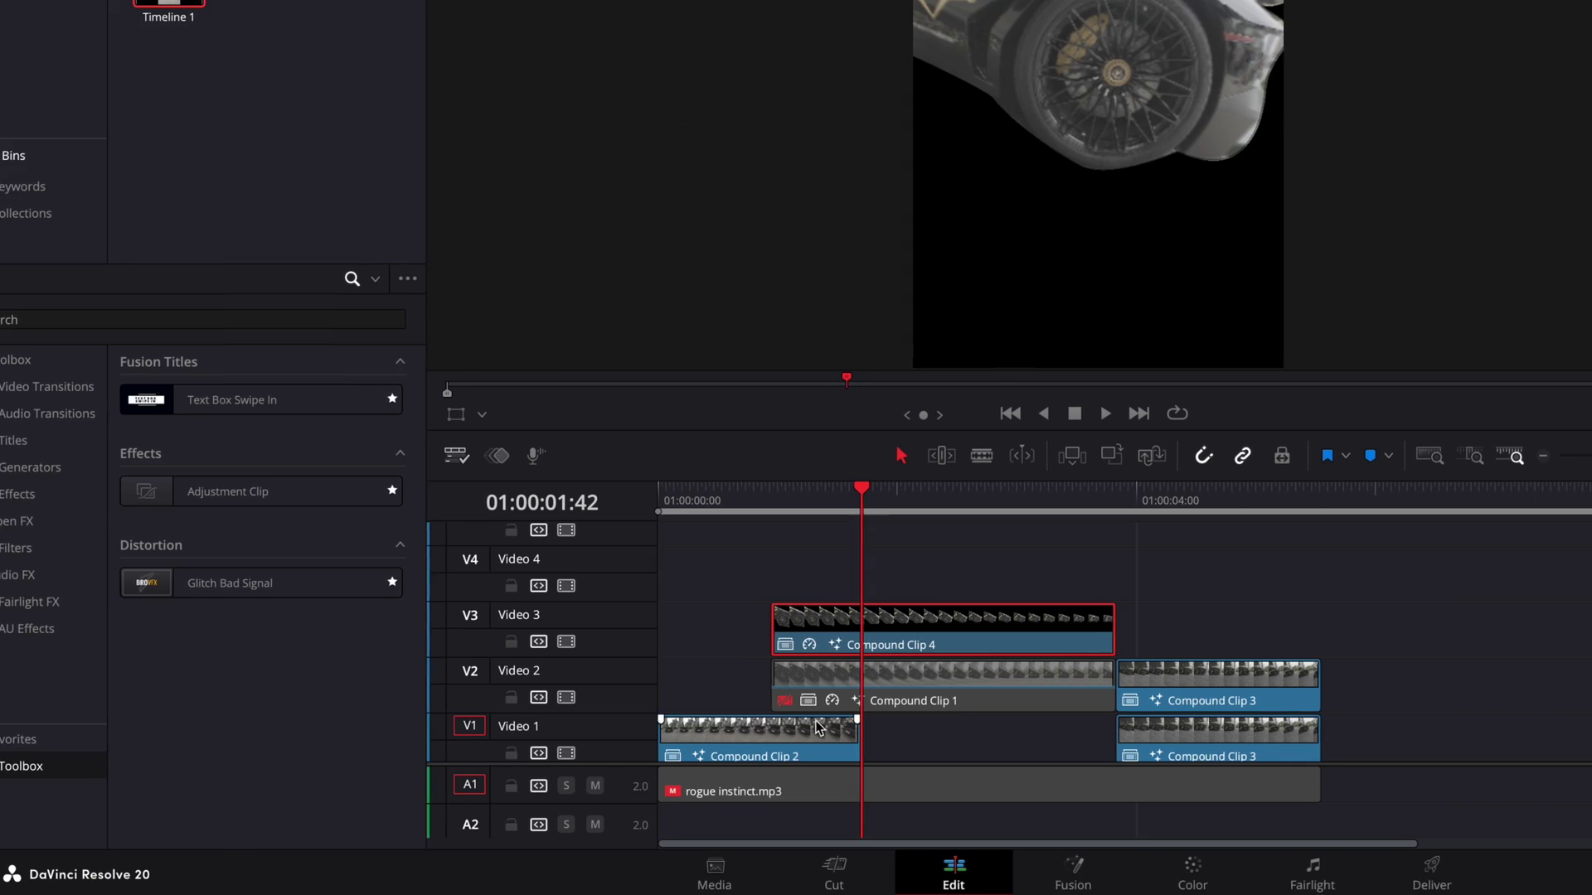
# - Disable Compound Clip 4, enable Compound Clip 1, open it in Fusion at its first frame, and return to the Edit page
pyautogui.click(759, 694)
pyautogui.press('d')
pyautogui.click(625, 499)
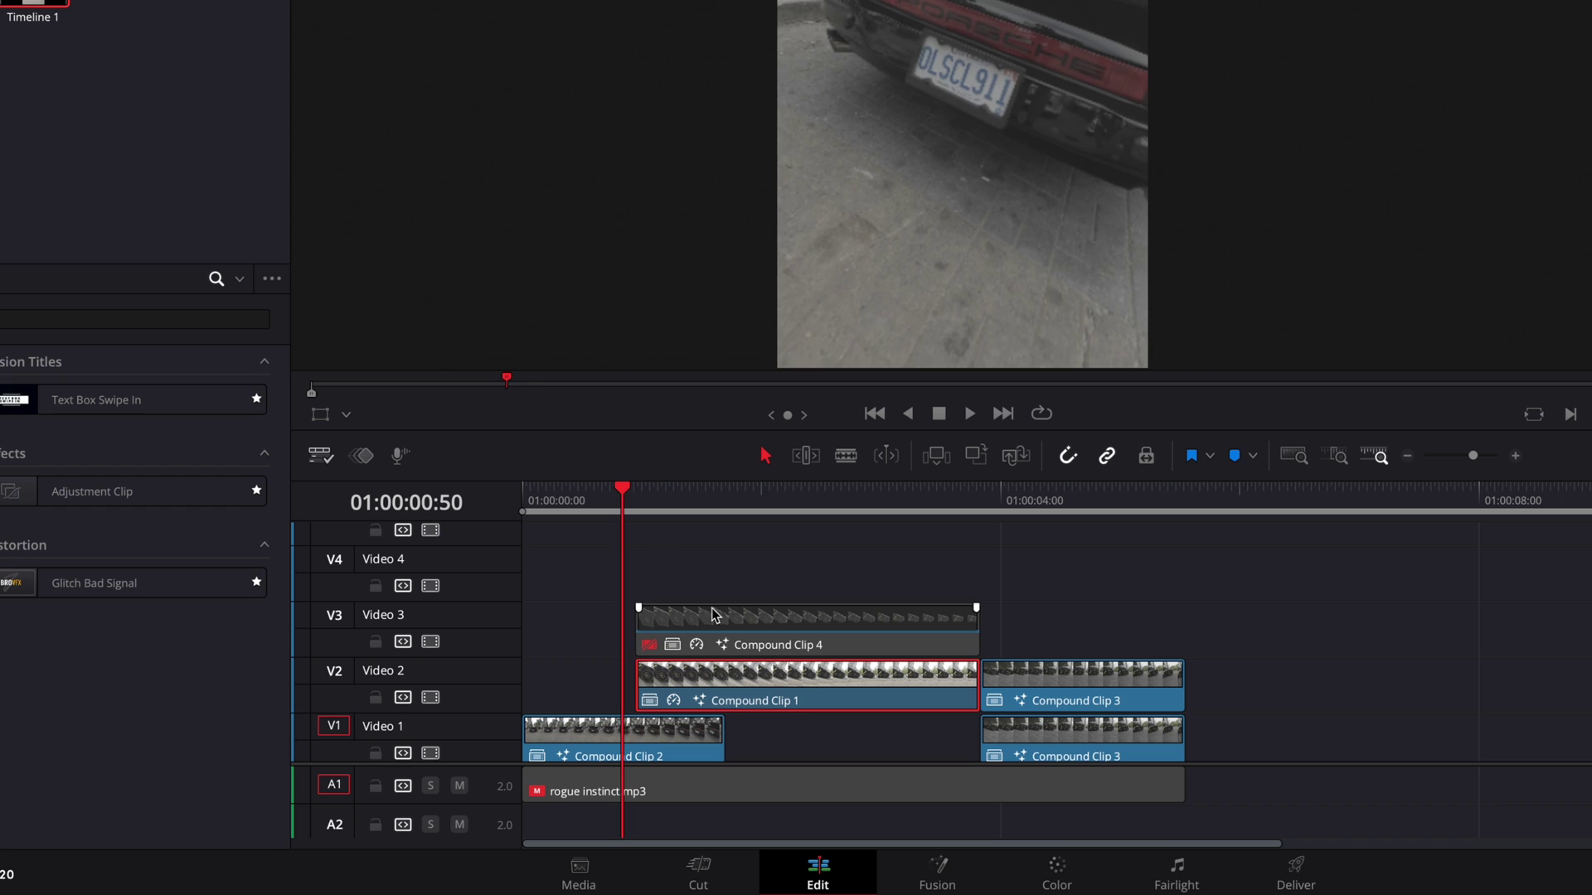
pyautogui.moveTo(631, 509); pyautogui.dragTo(639, 508)
pyautogui.click(937, 875)
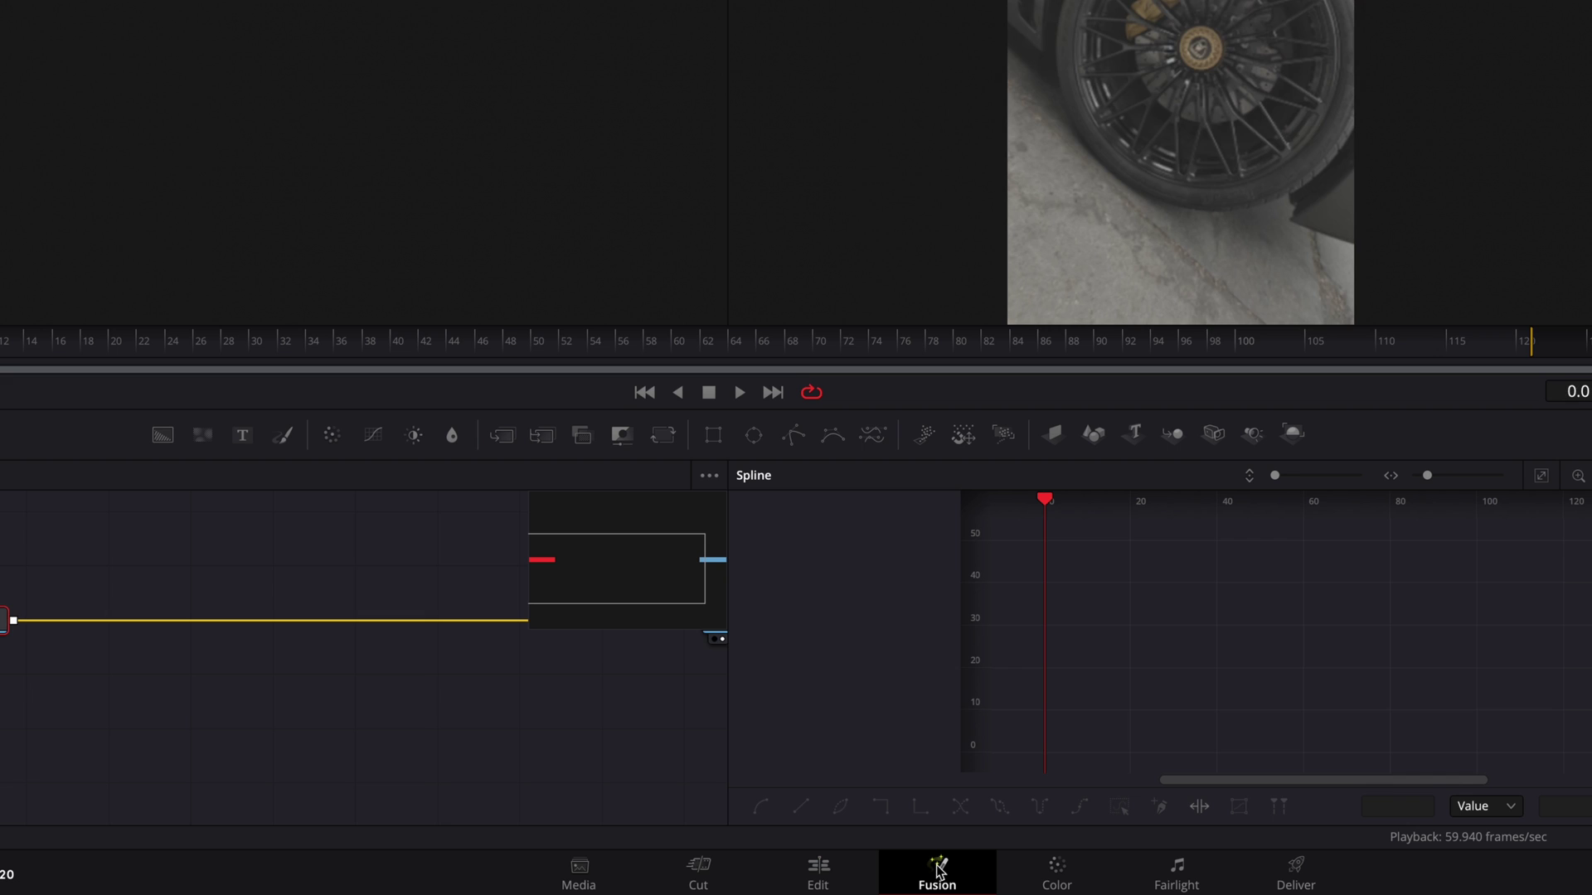
pyautogui.click(990, 875)
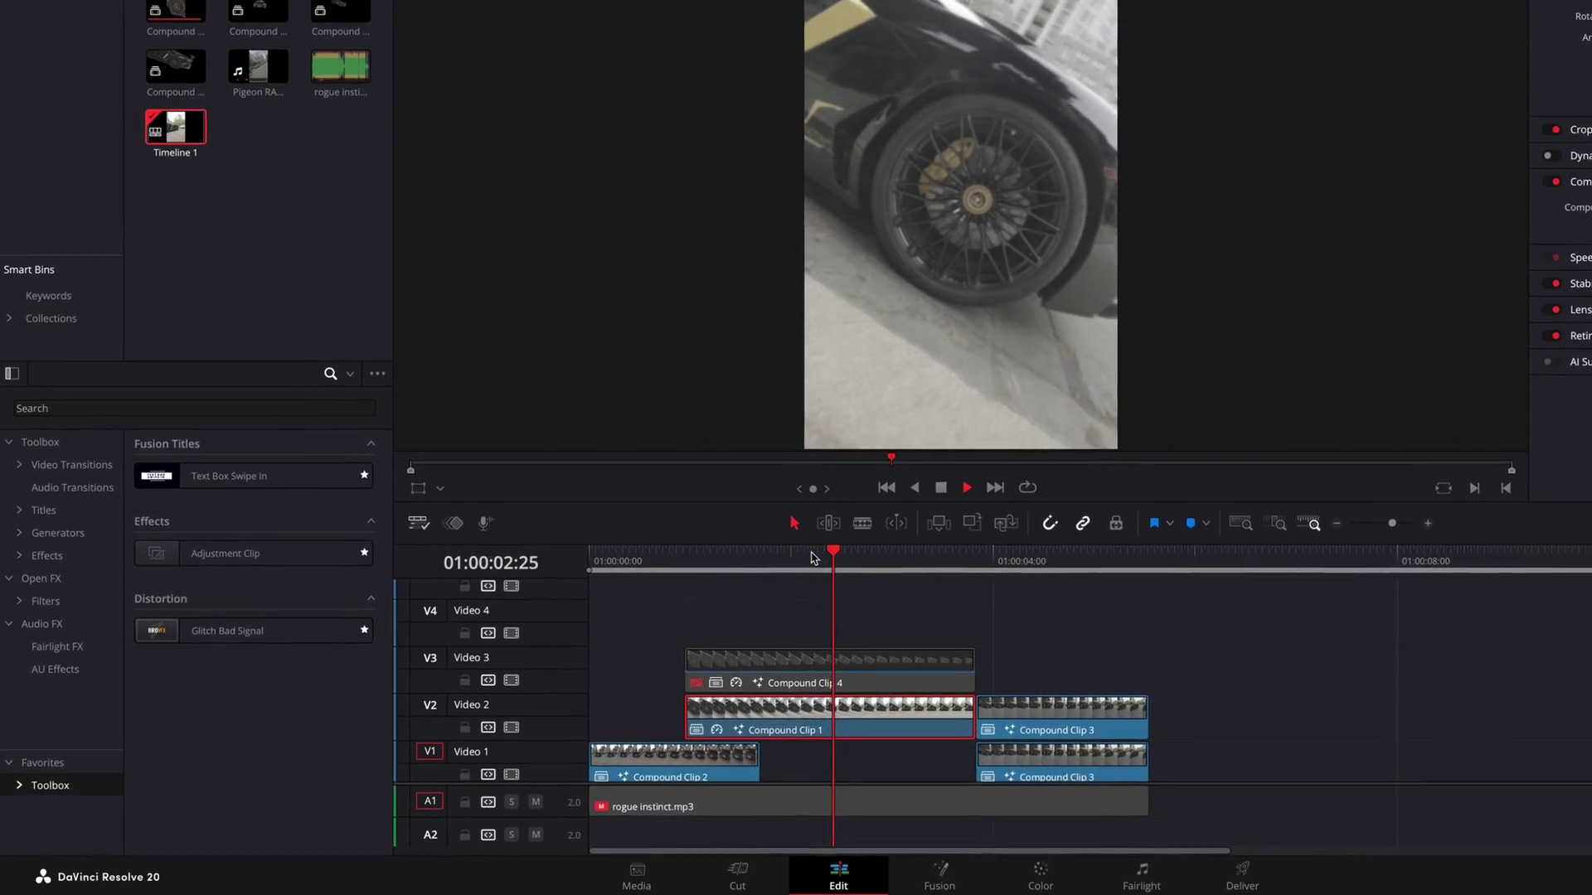
# - Move the upper Compound Clip 3 to Video 4 starting at 01:00:02:53 and change its clip speed
pyautogui.moveTo(884, 758); pyautogui.dragTo(798, 678)
pyautogui.rightClick(799, 678)
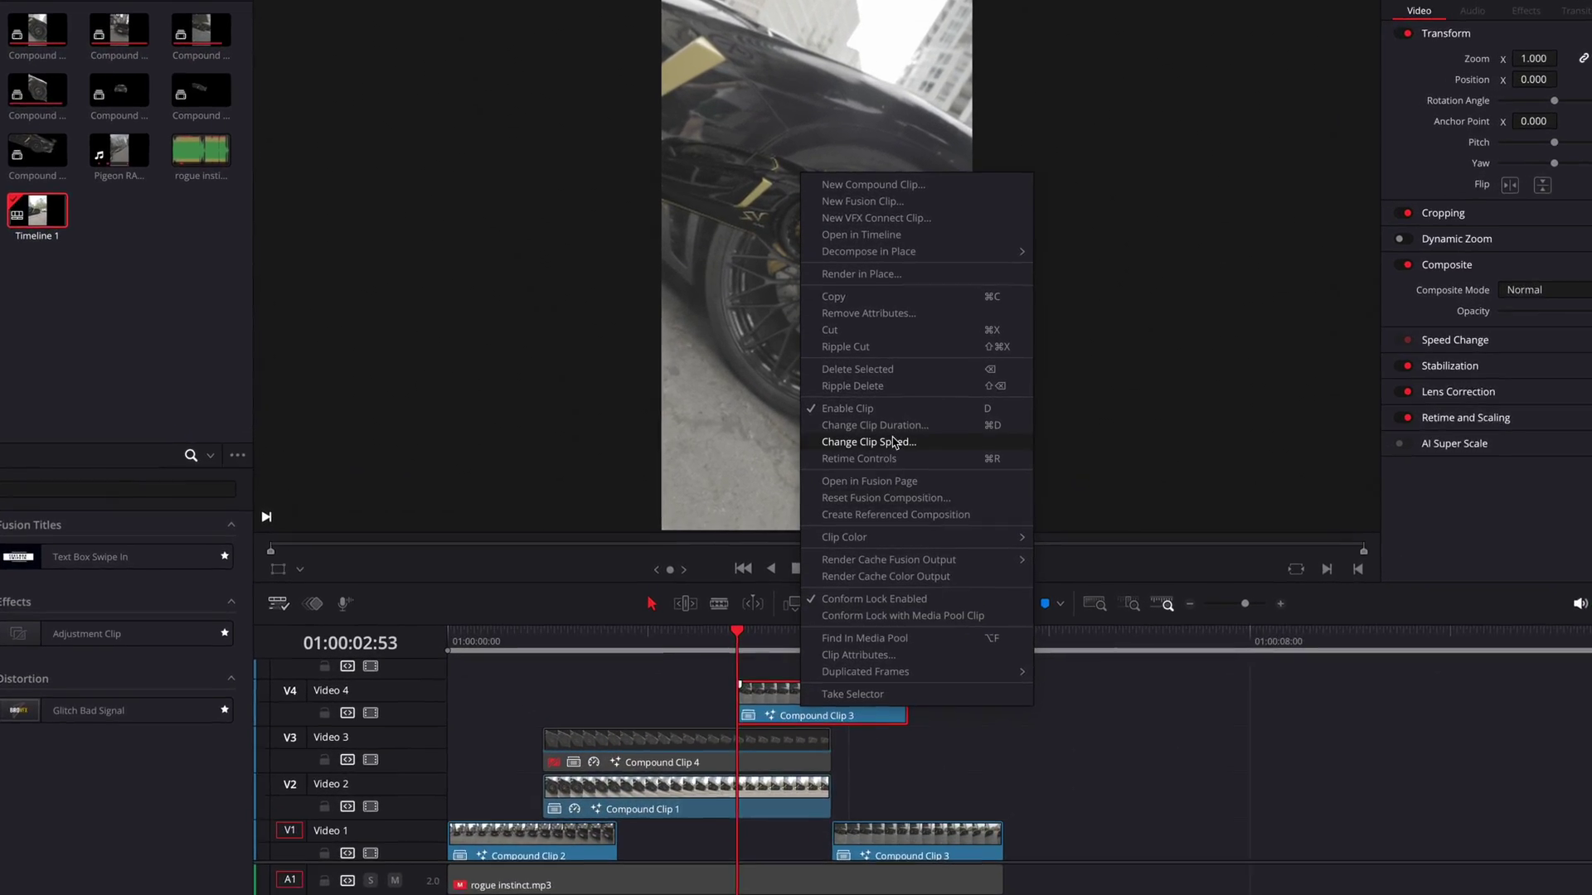
pyautogui.click(893, 442)
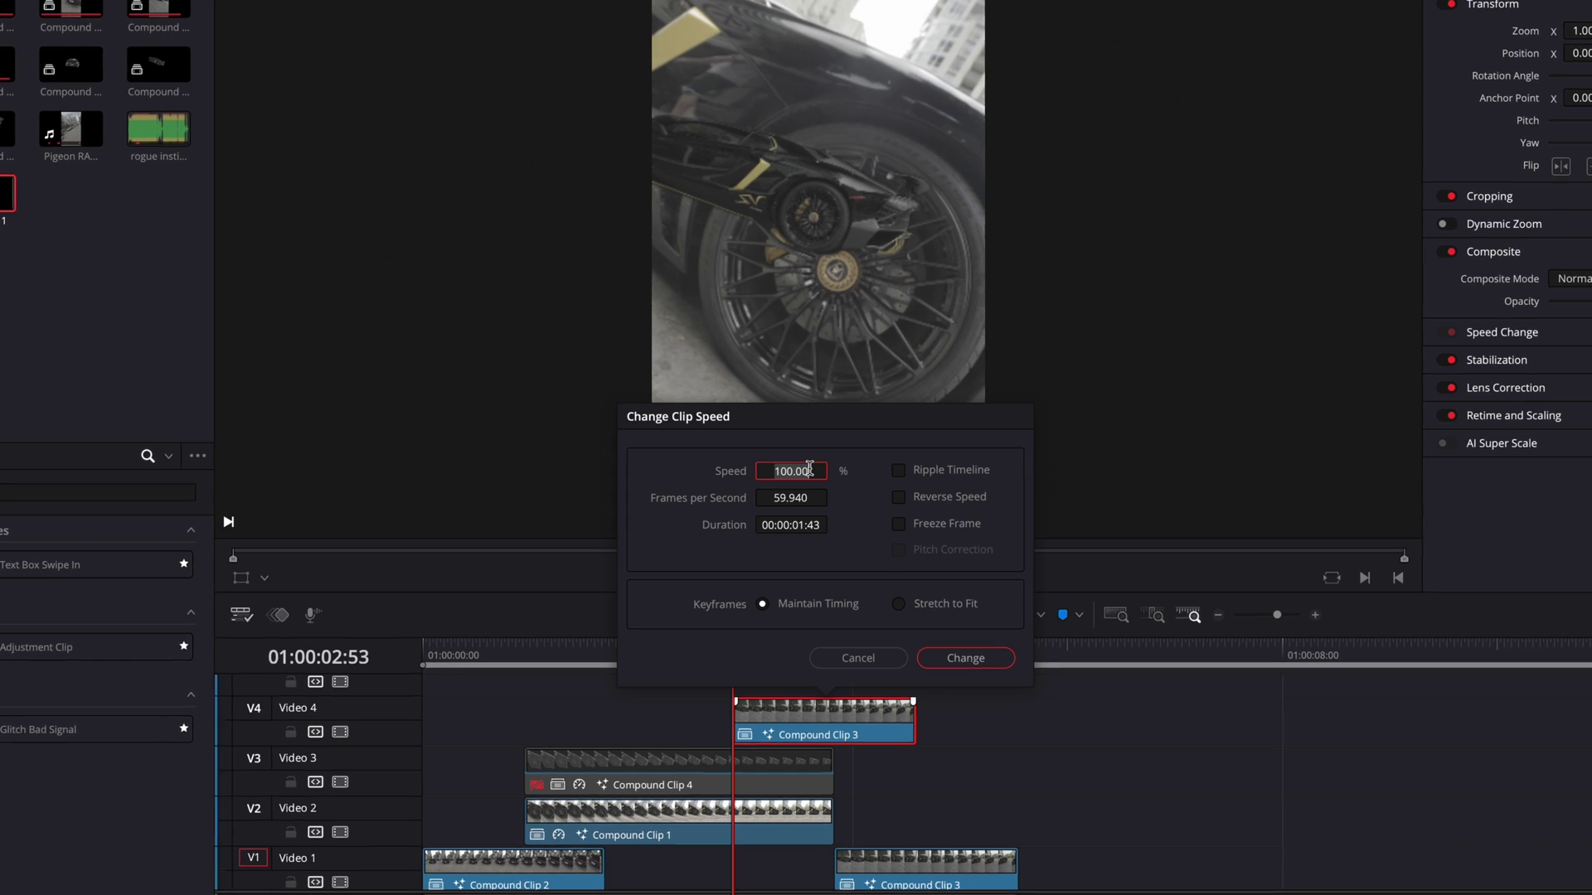
pyautogui.click(965, 658)
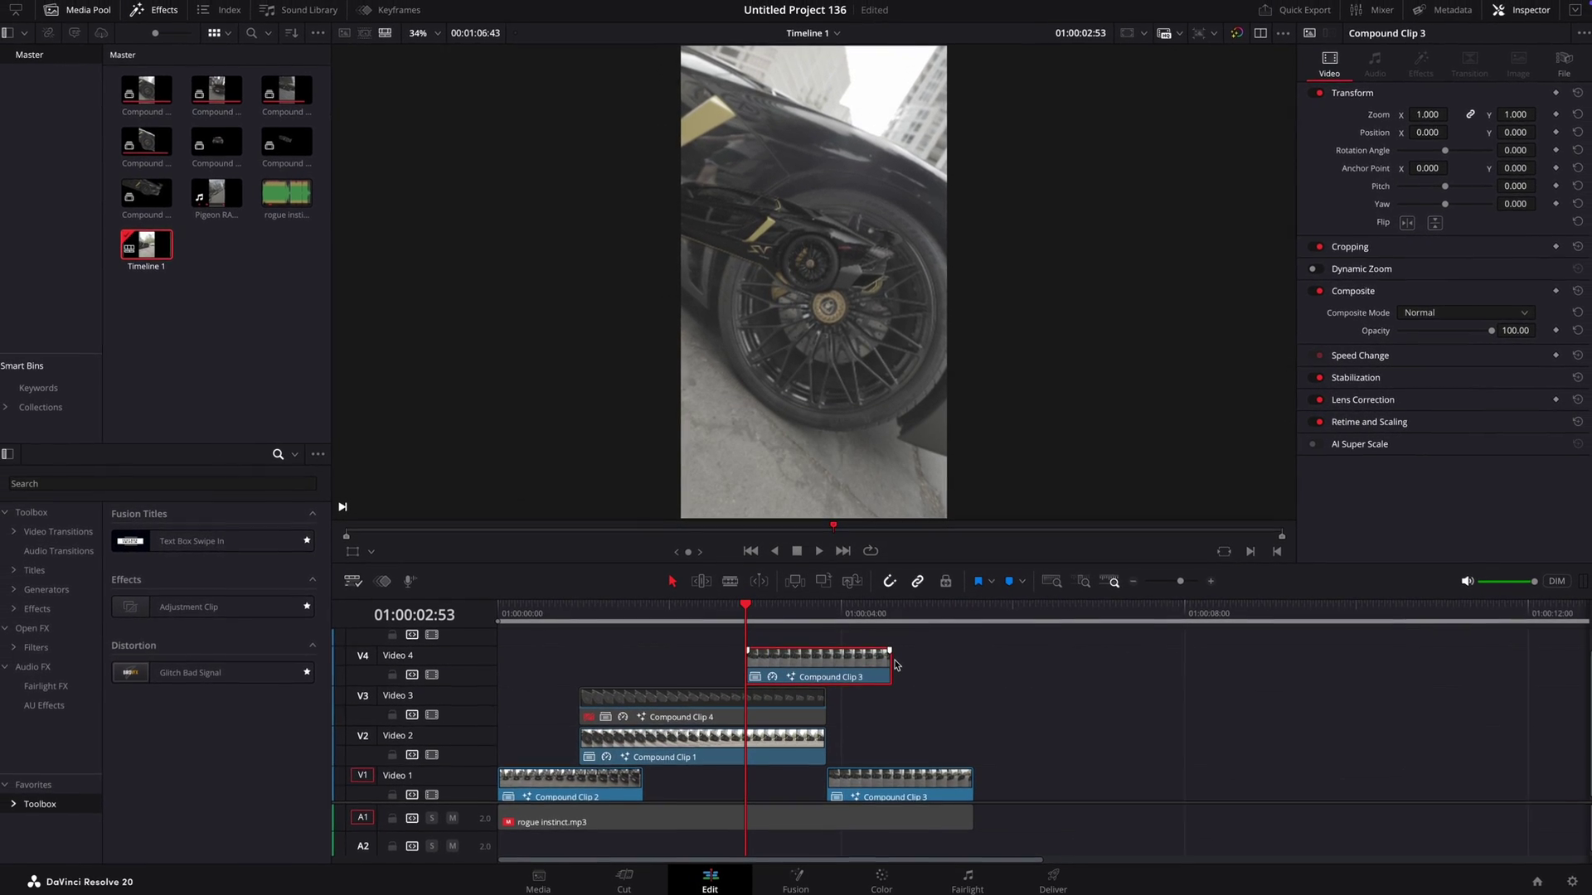
# - Extend the Video 4 Compound Clip 3, set the Video 1 copy's speed to 70, and match its span to the upper clip
pyautogui.moveTo(895, 663); pyautogui.dragTo(986, 663)
pyautogui.rightClick(893, 777)
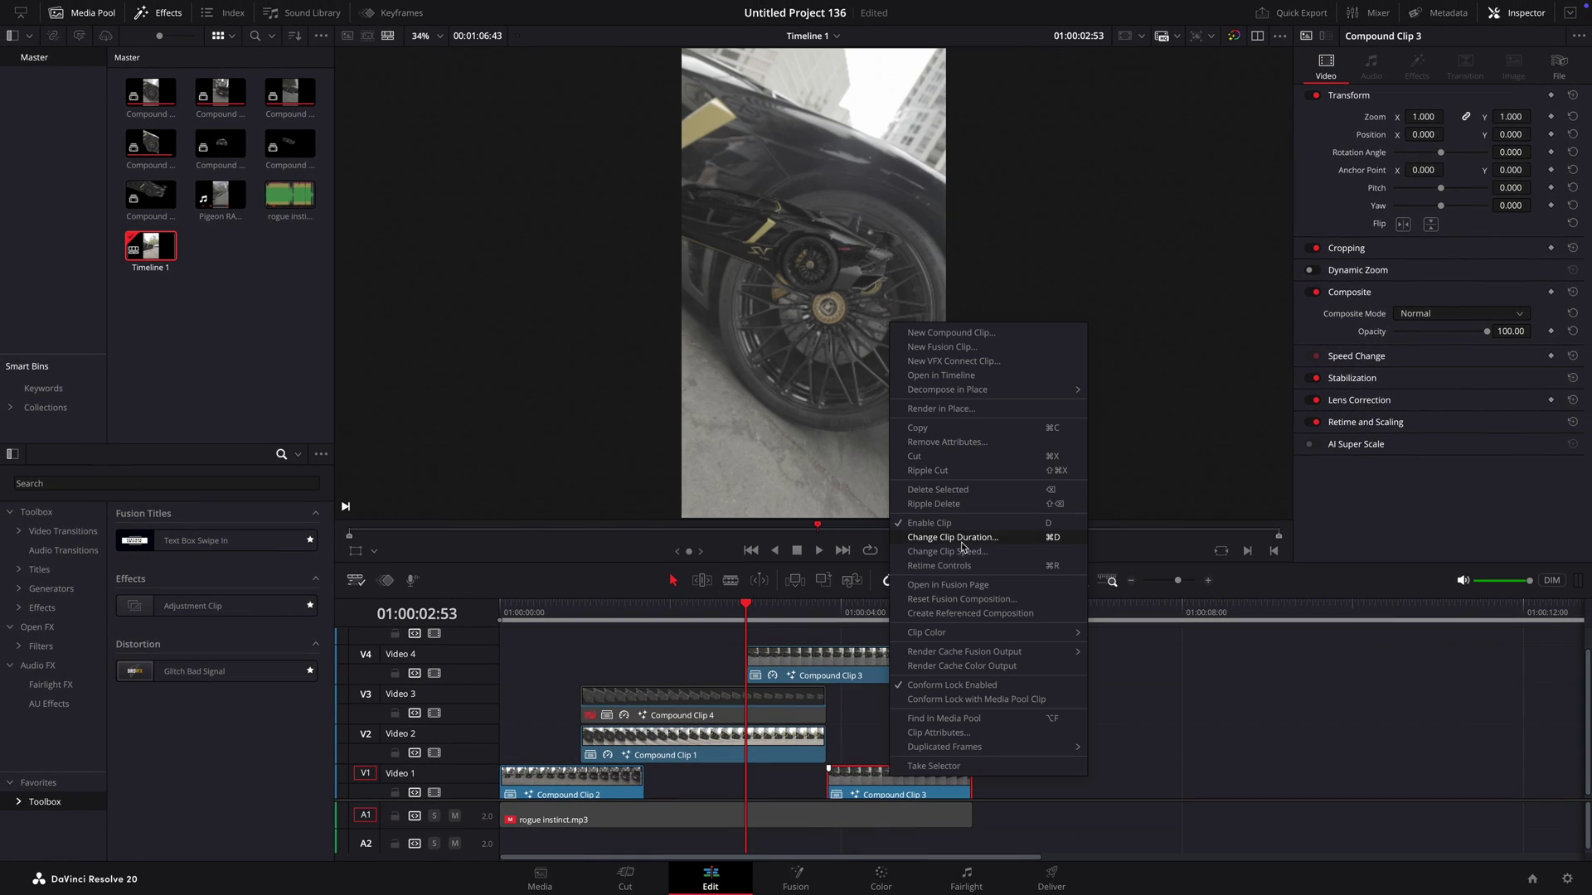
pyautogui.click(960, 551)
pyautogui.write('70')
pyautogui.press('Return')
pyautogui.moveTo(898, 786); pyautogui.dragTo(985, 786)
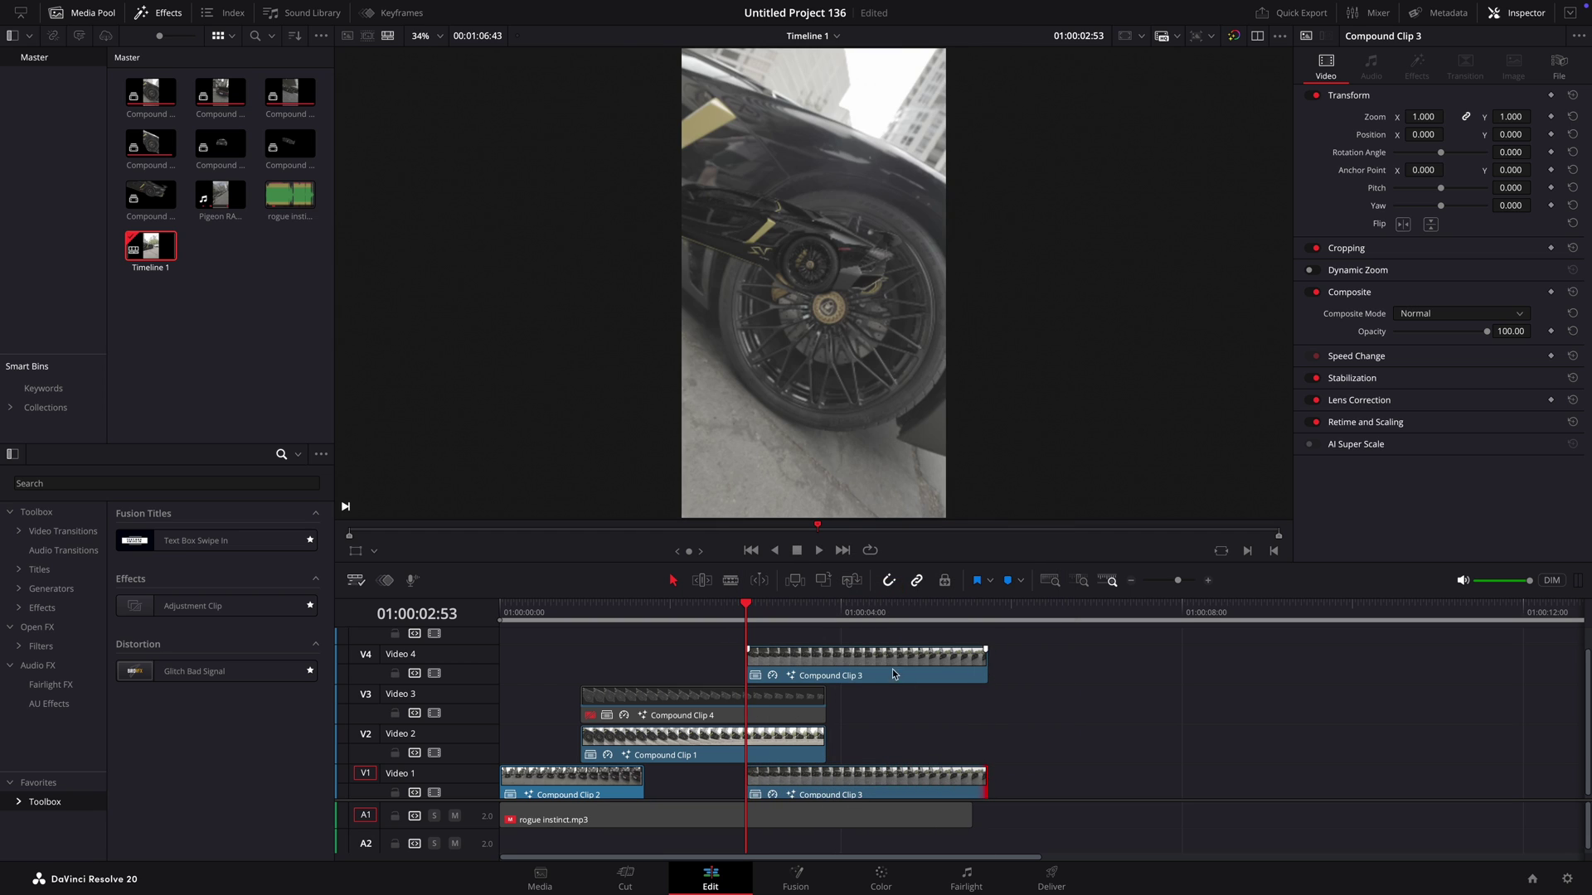
# - Open the Video 4 Compound Clip 3 in Fusion, add a Time Stretcher node, and keyframe Source Time at 0 on the first frame
pyautogui.click(798, 883)
pyautogui.hotkey('shift', 'space')
pyautogui.press('Return')
pyautogui.moveTo(241, 517); pyautogui.dragTo(370, 524)
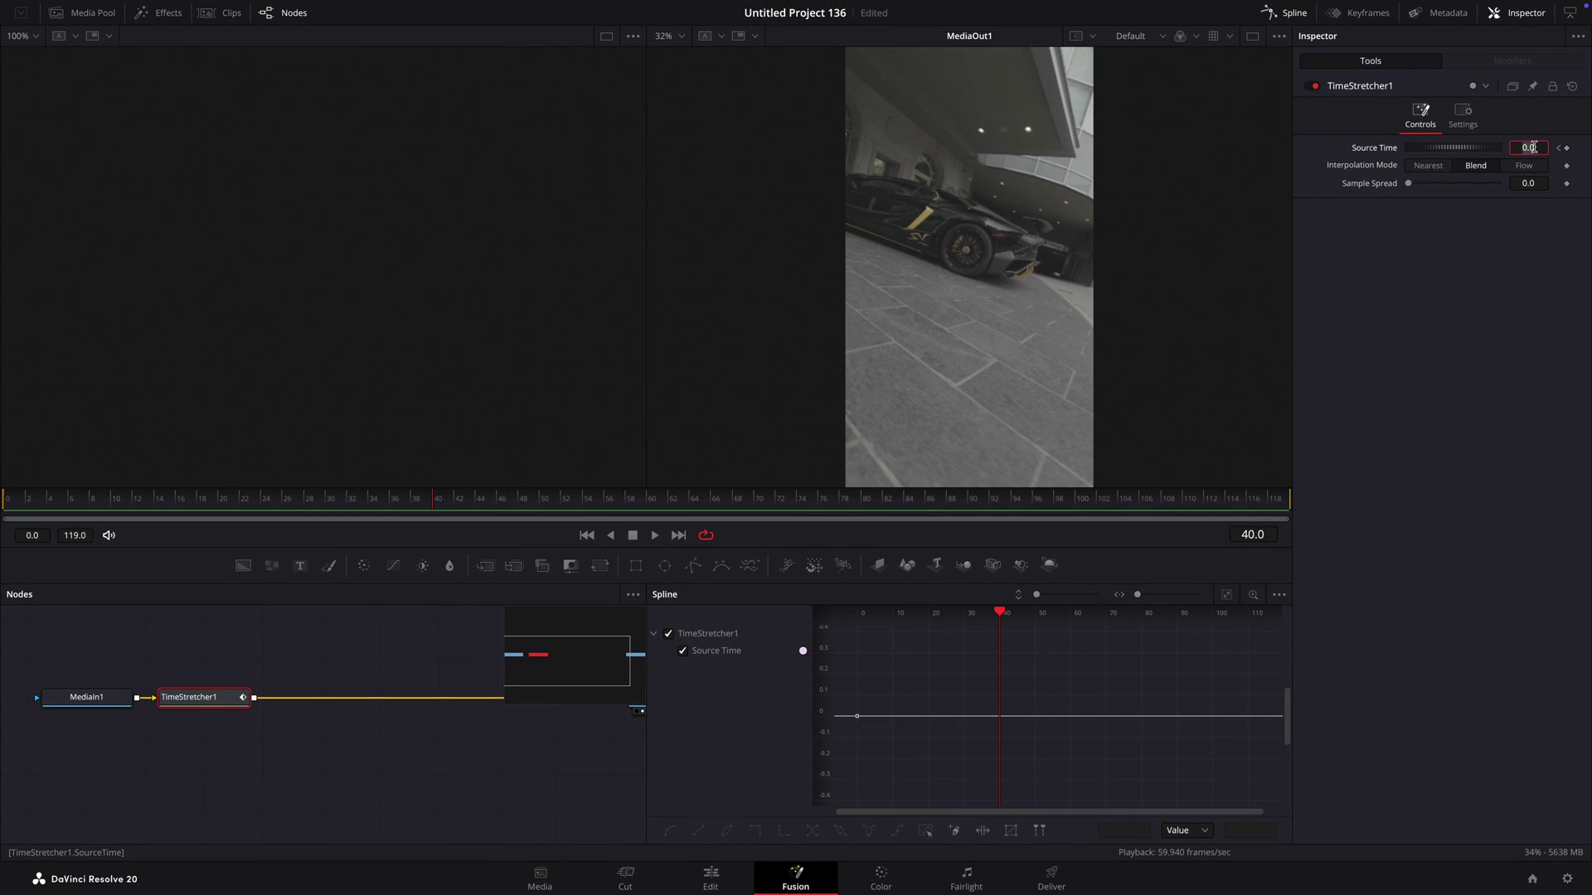
# - Keyframe Source Time to 50 at frame 40, 0 at frame 80 and 50 at frame 119, and smooth the curve
pyautogui.write('50')
pyautogui.press('Tab')
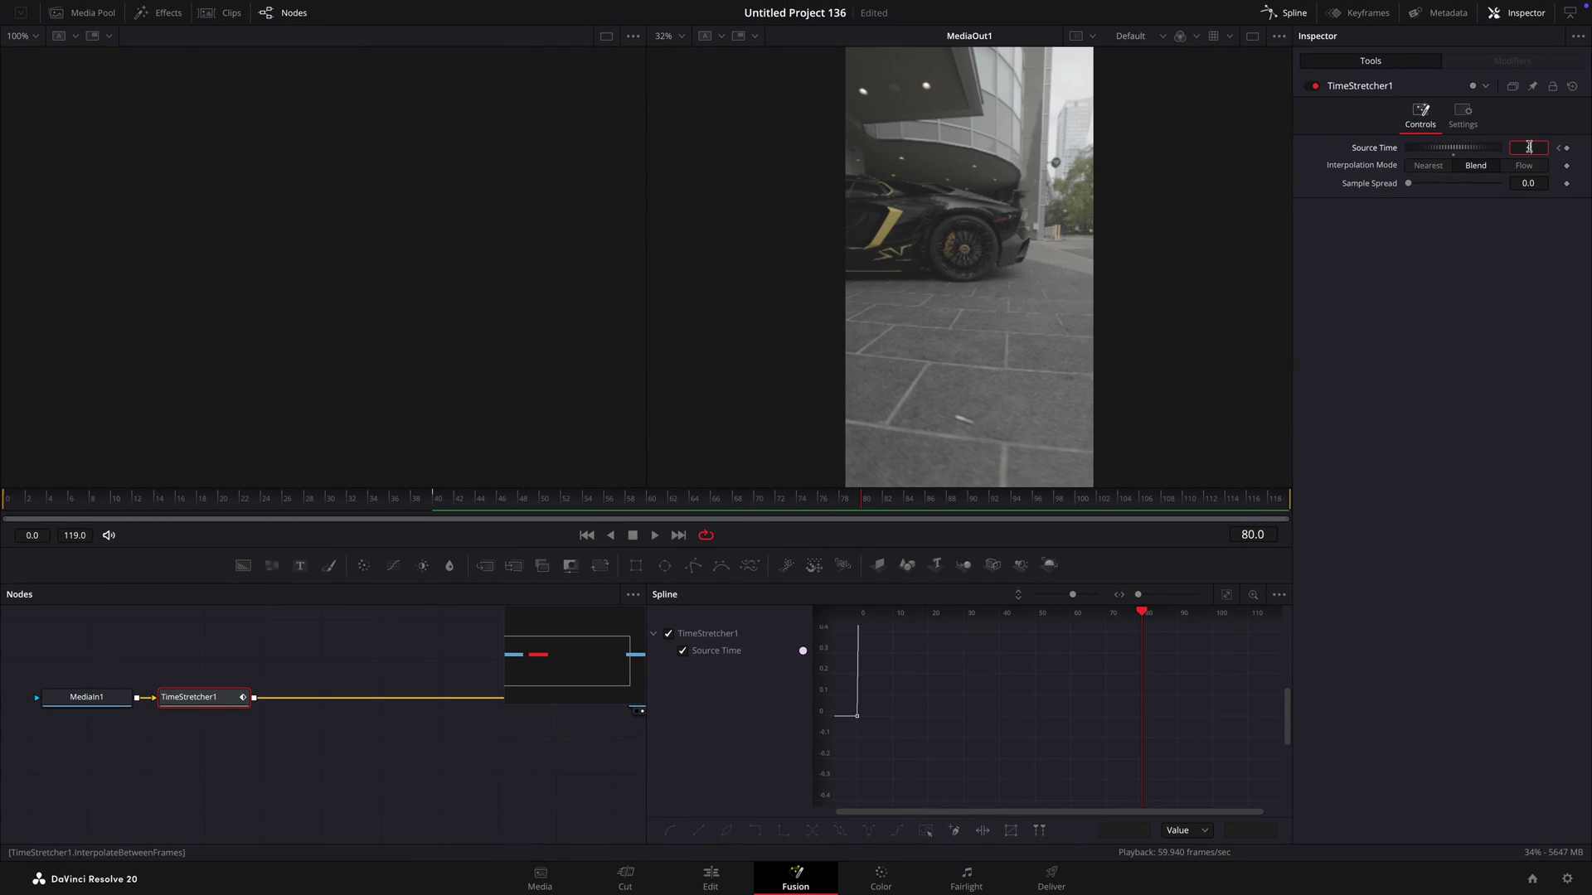
pyautogui.write('0')
pyautogui.press('Tab')
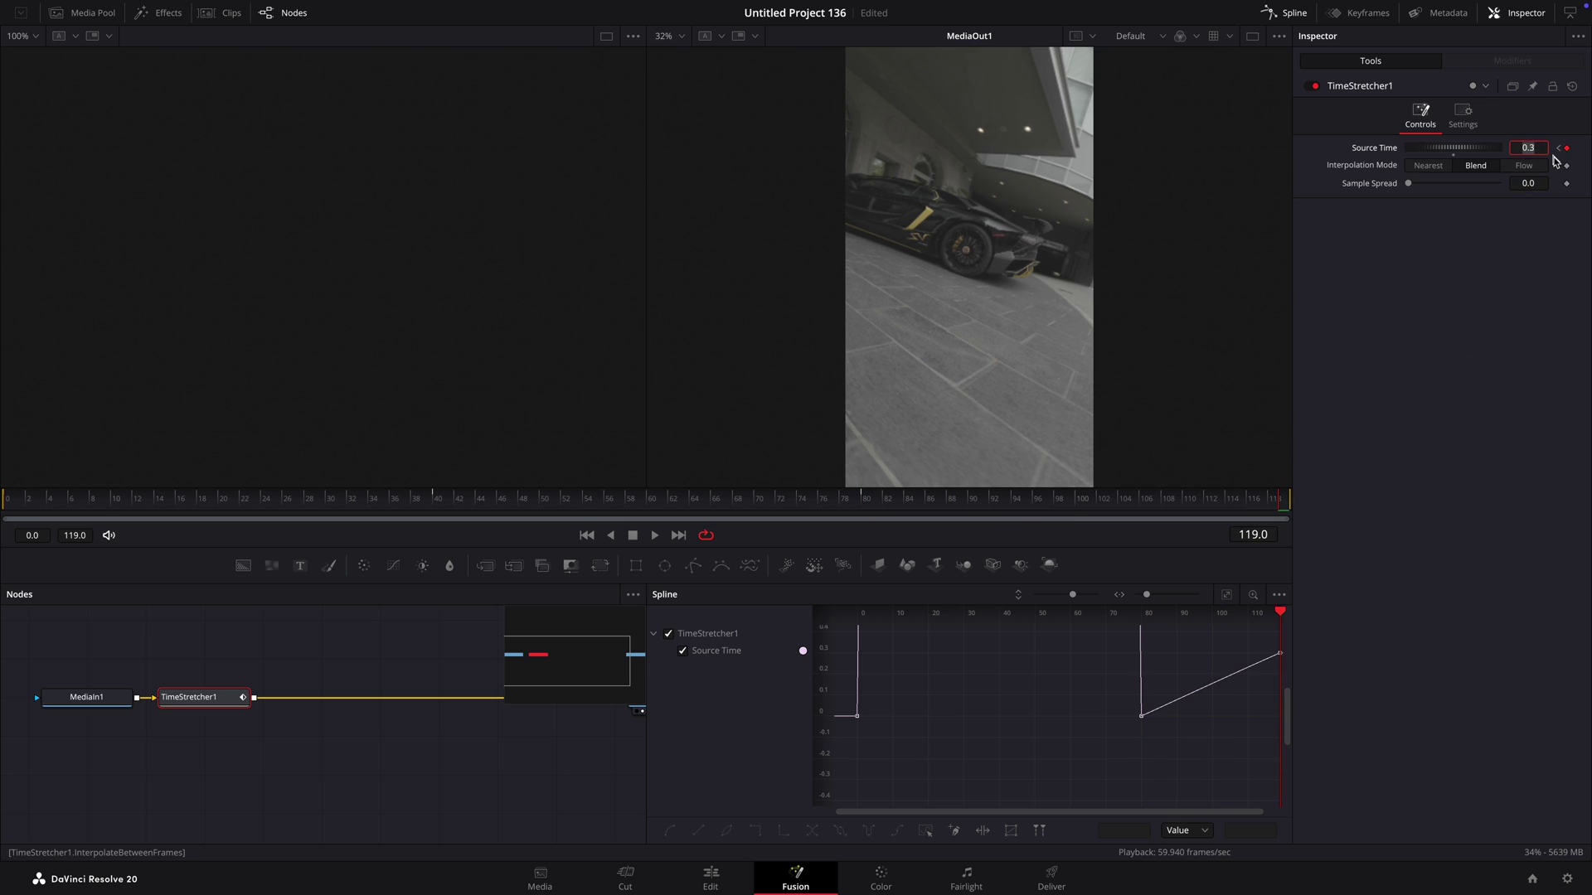
pyautogui.write('50')
pyautogui.press('Tab')
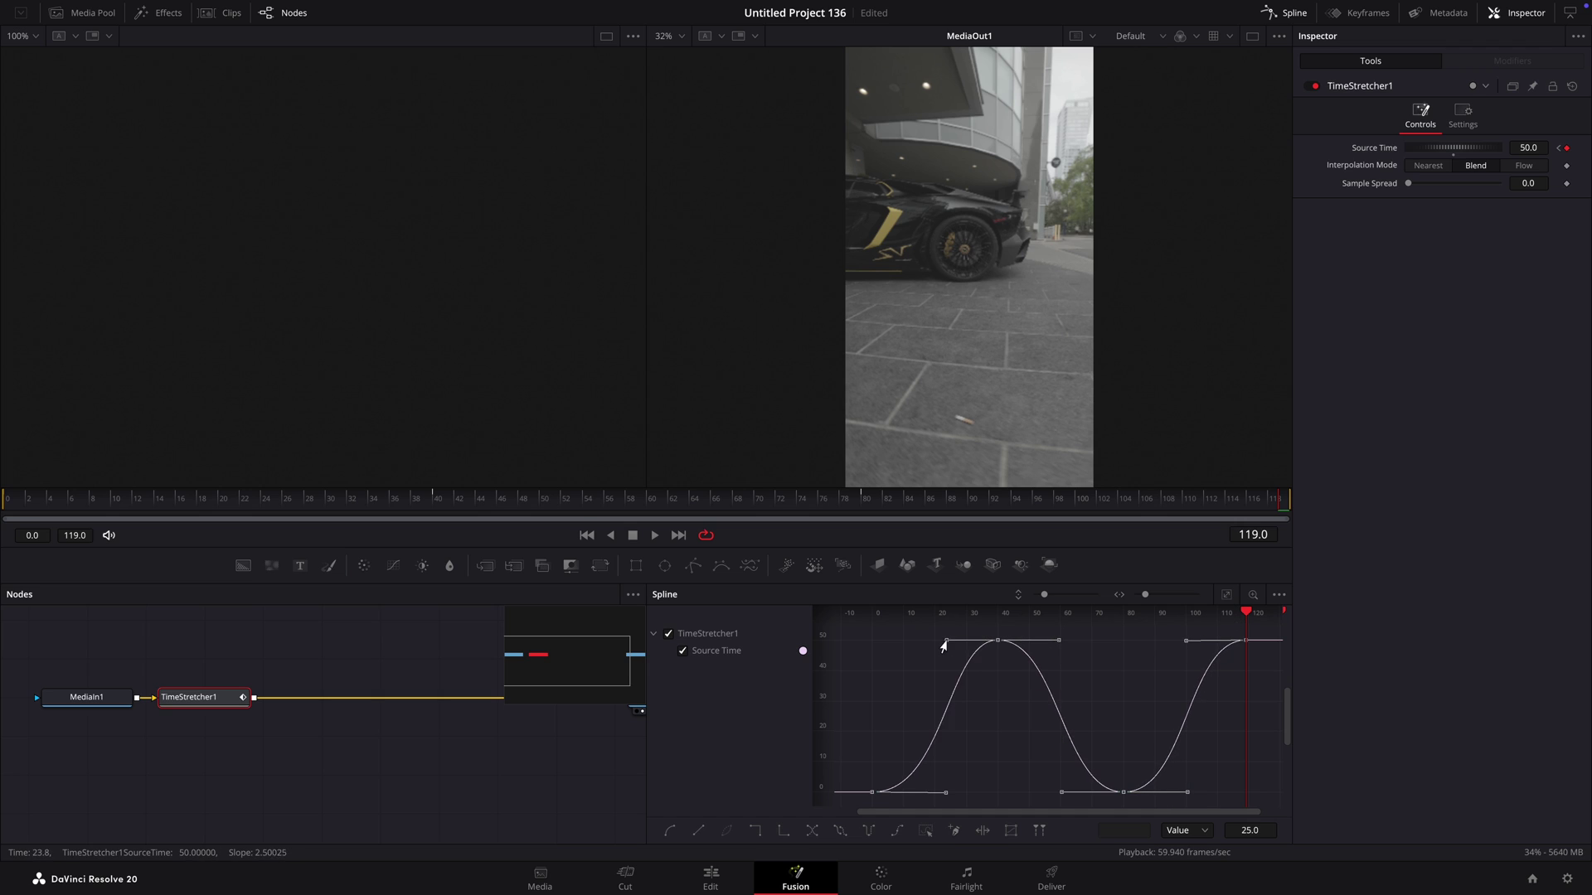
pyautogui.click(730, 881)
# - Disable the Video 4 Compound Clip 3 and Compound Clip 1, open the Video 1 Compound Clip 3 in Fusion, and return to the Edit page
pyautogui.click(743, 757)
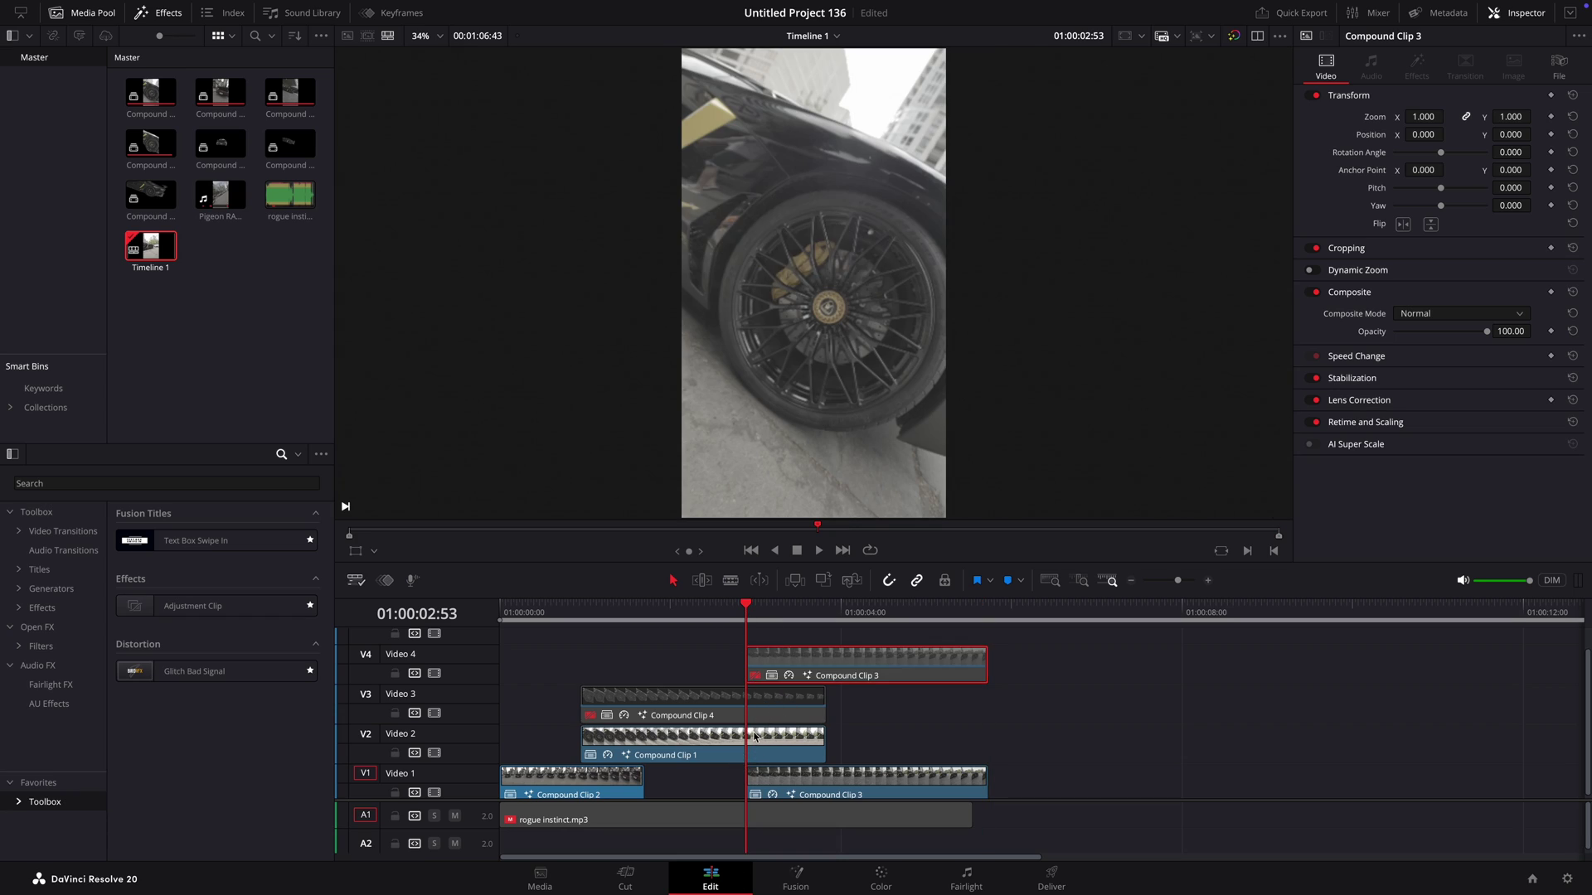
pyautogui.click(796, 872)
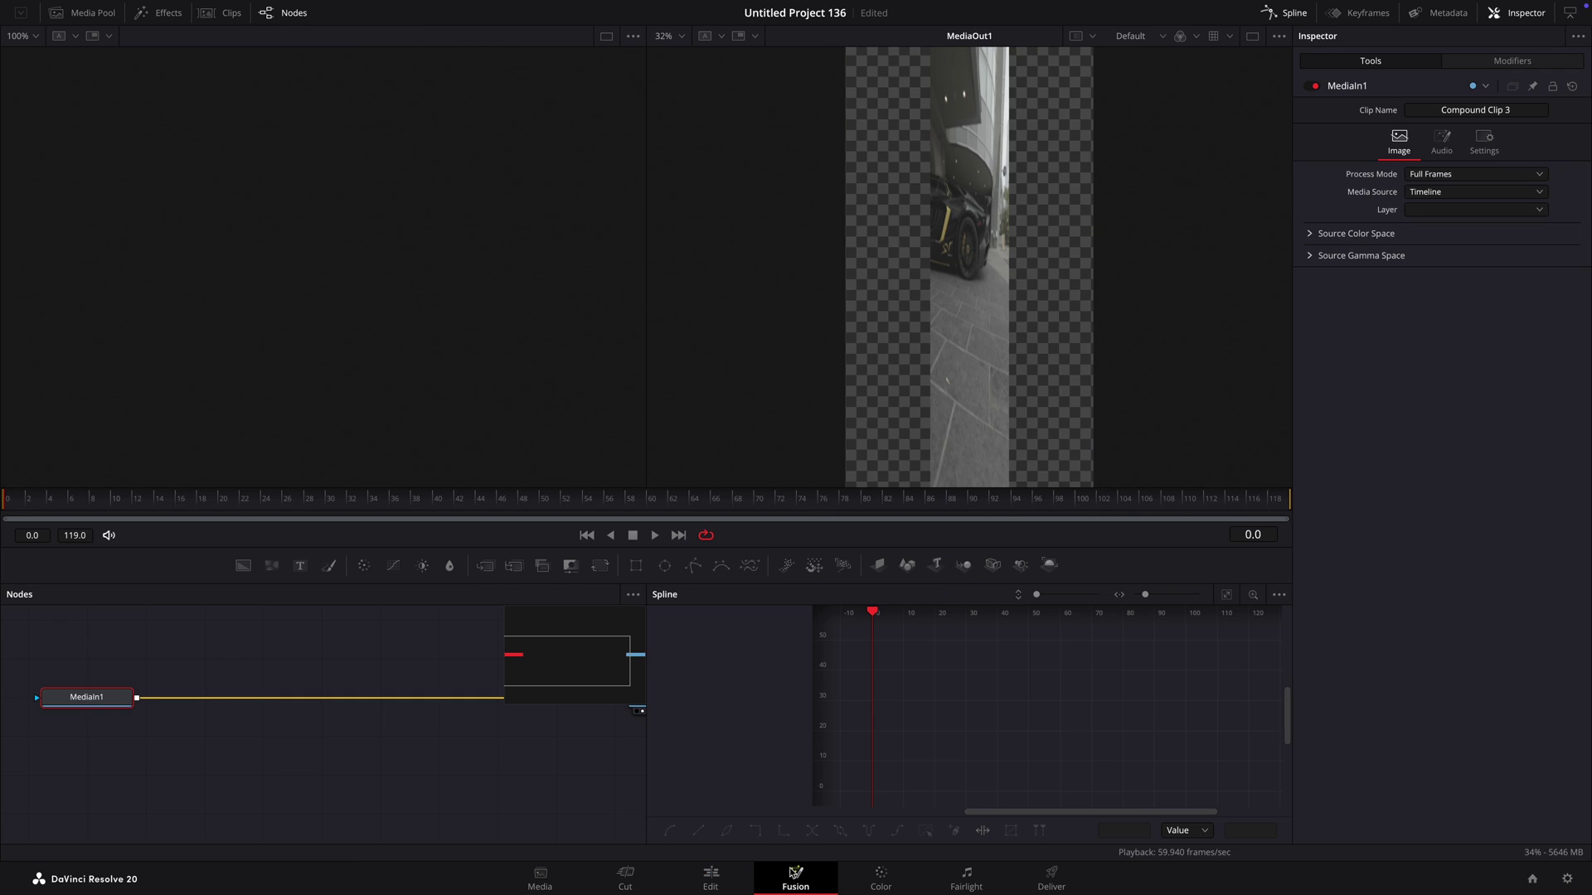
pyautogui.click(712, 891)
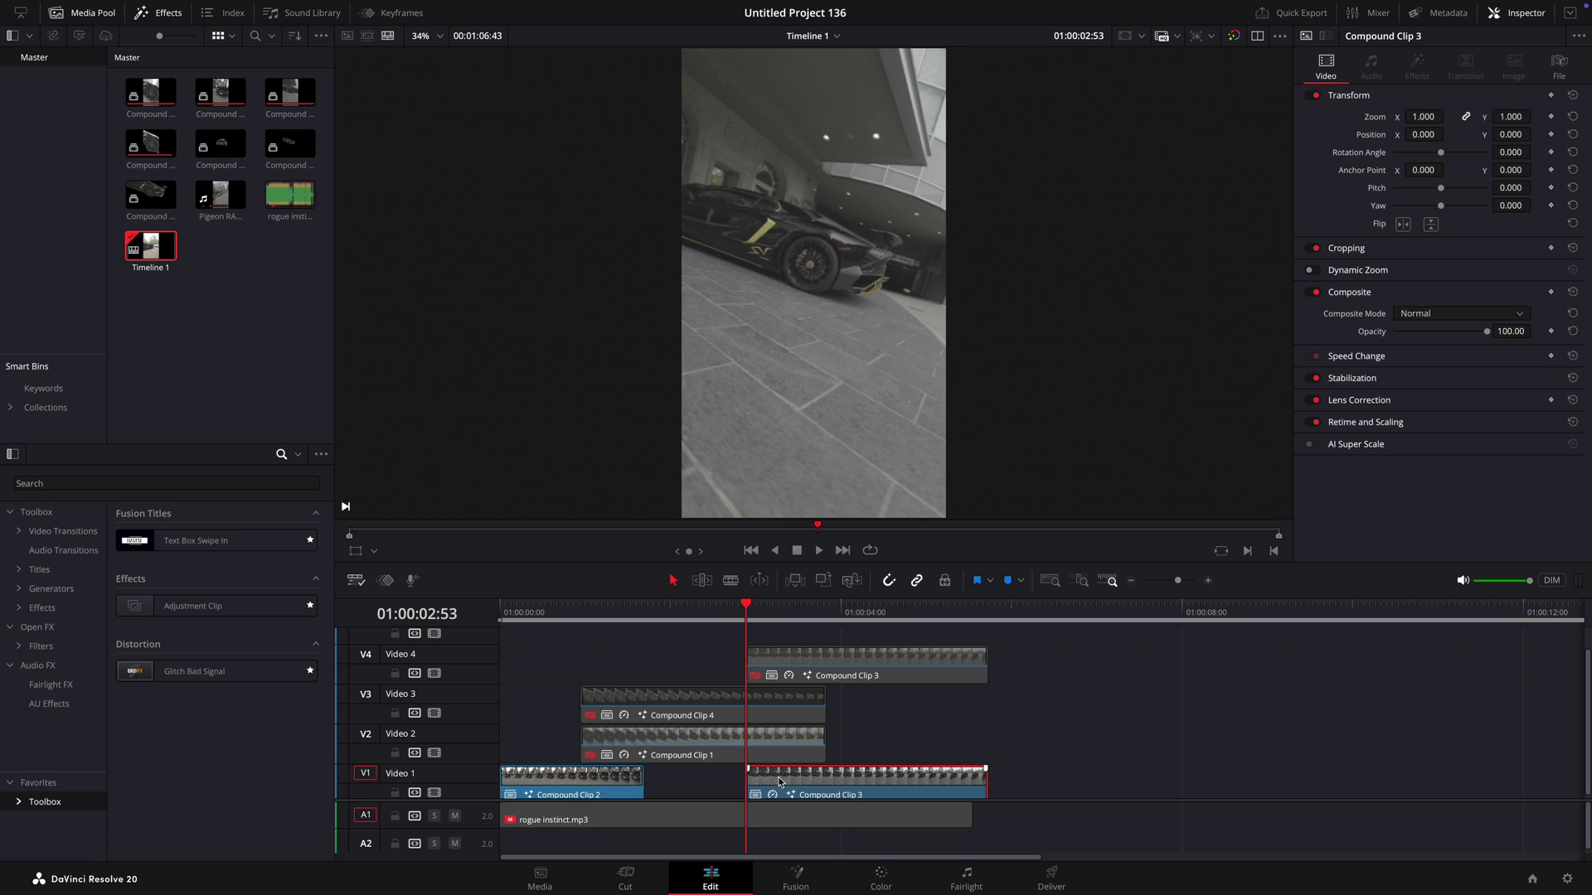
# - Move the disabled Compound Clip 3 to Video 5 and the other copy to Video 4, and re-enable all disabled clips
pyautogui.moveTo(811, 652); pyautogui.dragTo(859, 690)
pyautogui.scroll(1, 837, 693)
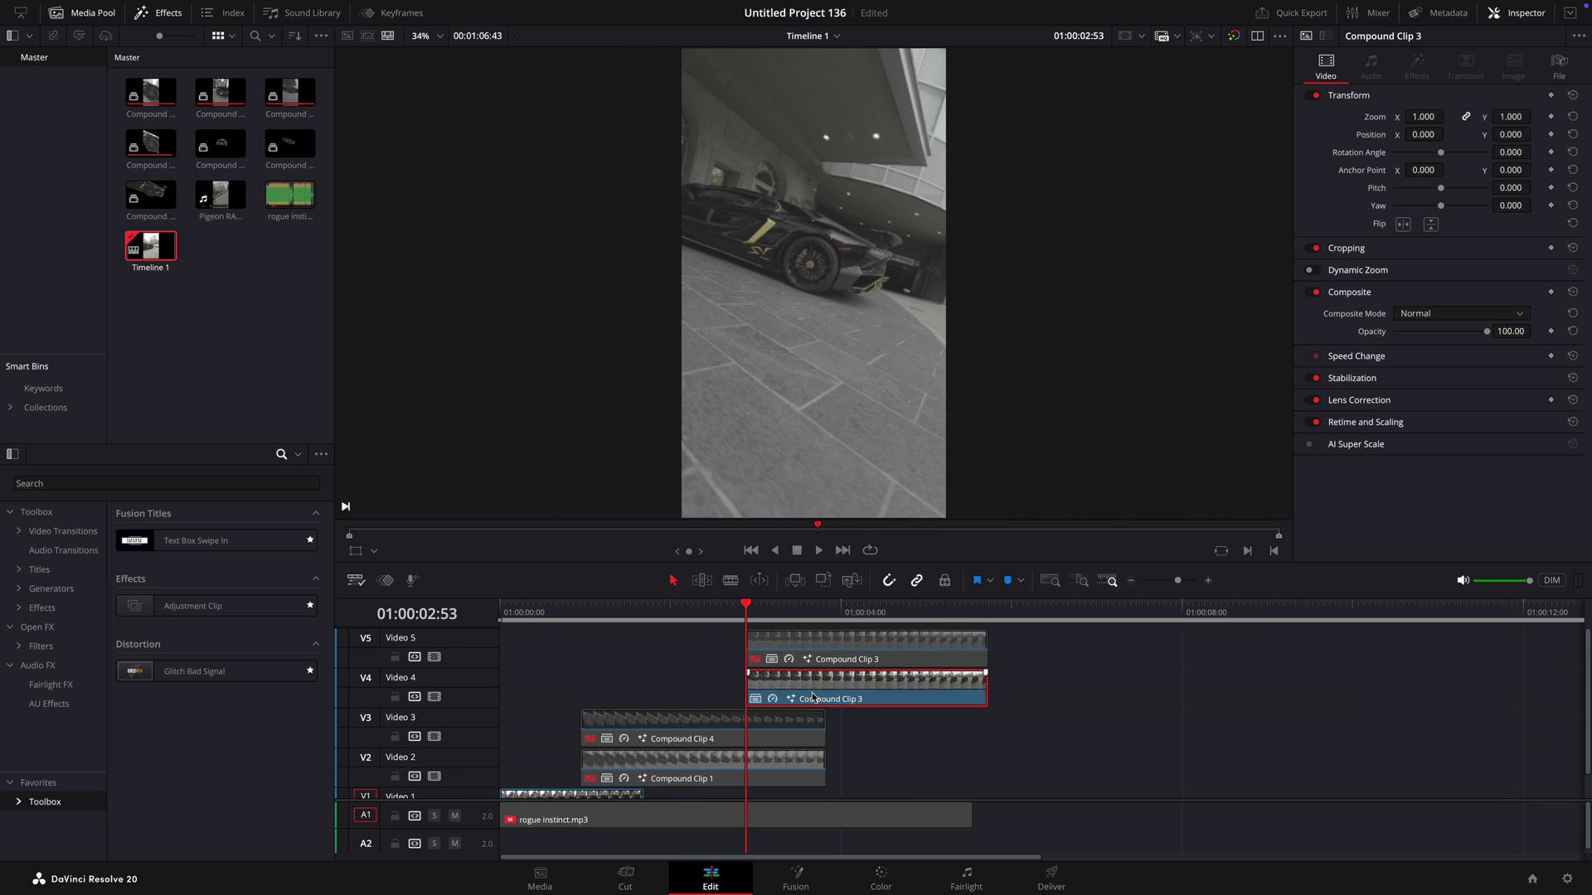
pyautogui.press('d')
pyautogui.click(743, 728)
pyautogui.press('d')
pyautogui.click(738, 768)
pyautogui.press('d')
# - Trim Compound Clip 1's start to the end of Compound Clip 2, and the Video 4 Compound Clip 3's start to the end of Compound Clip 1
pyautogui.scroll(-2, 739, 773)
pyautogui.moveTo(583, 739); pyautogui.dragTo(645, 738)
pyautogui.moveTo(822, 666); pyautogui.dragTo(833, 665)
# - Convert the Video 5 Compound Clip 3 and the Video 3 Compound Clip 4 each into a new compound clip
pyautogui.scroll(2, 832, 665)
pyautogui.rightClick(774, 640)
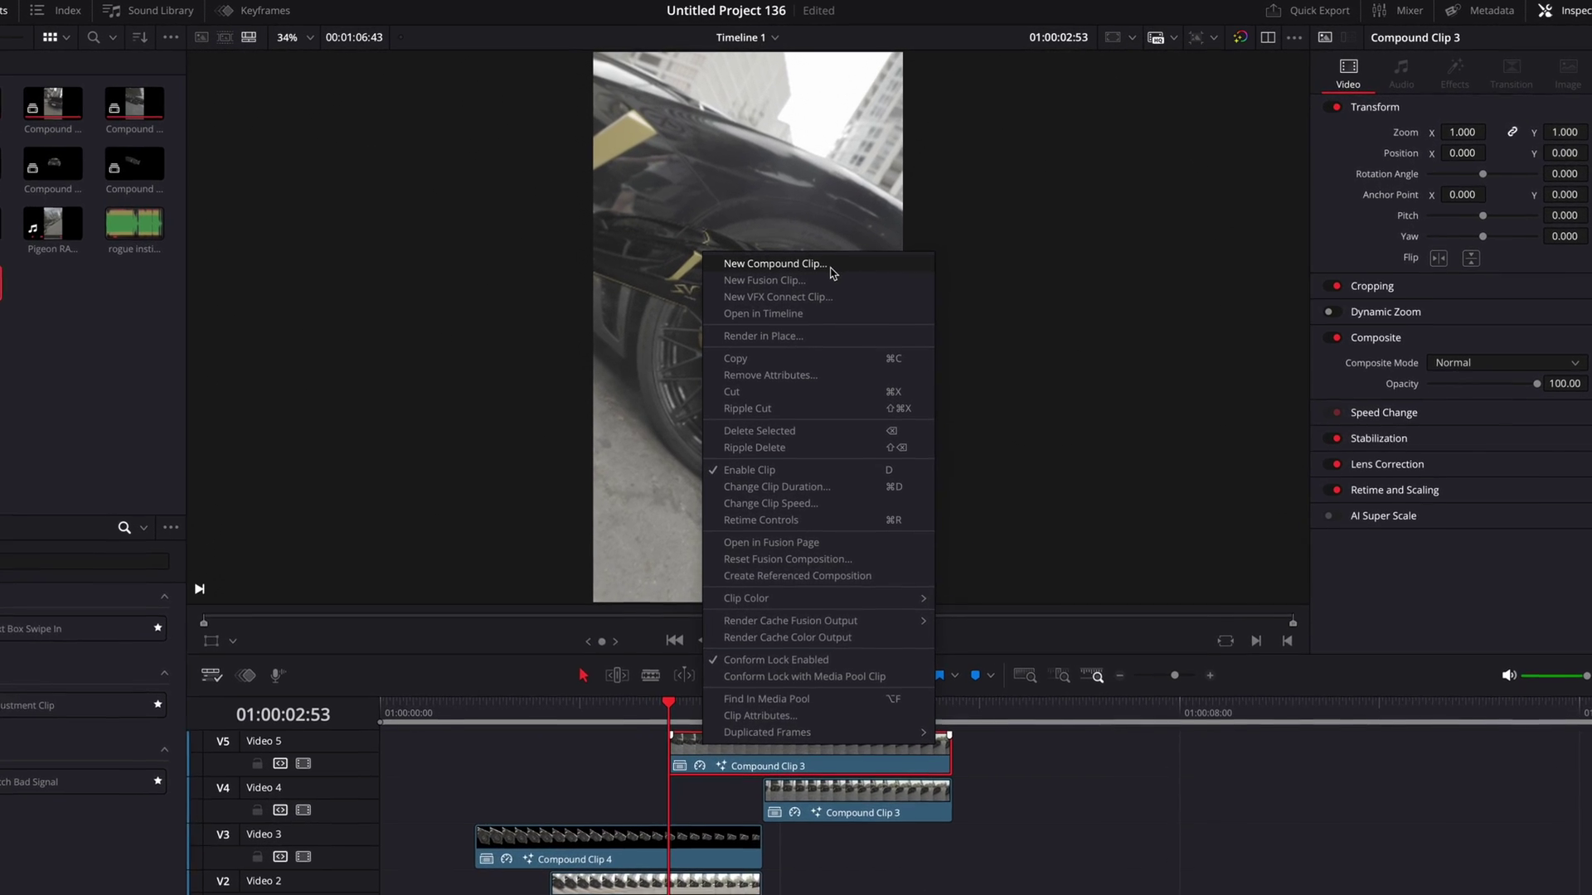
pyautogui.click(833, 263)
pyautogui.click(850, 576)
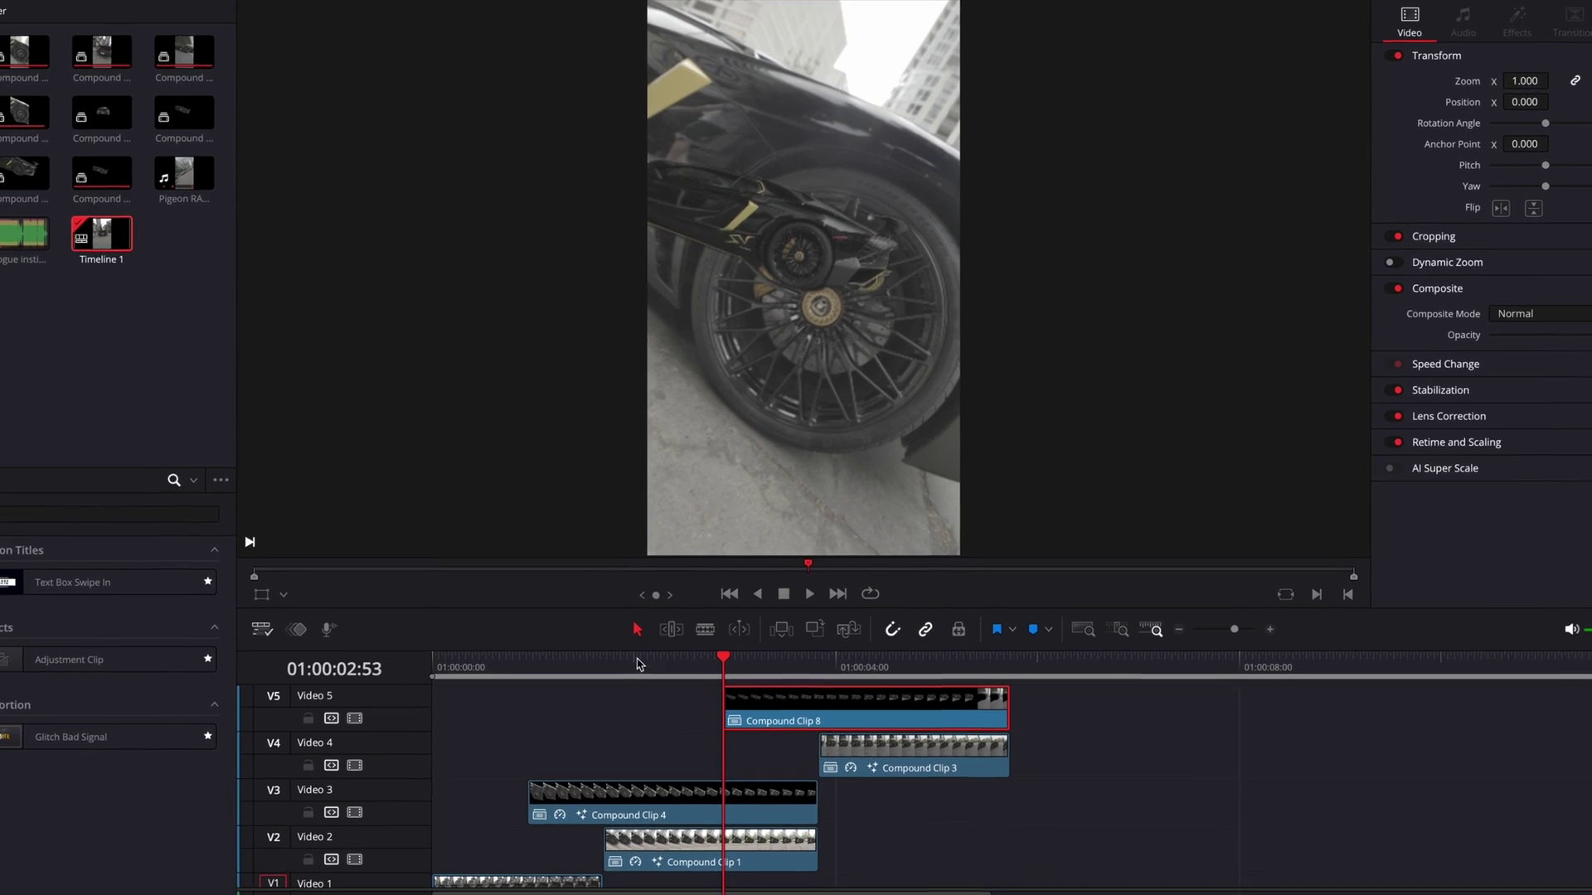
pyautogui.click(618, 666)
pyautogui.rightClick(665, 791)
pyautogui.click(801, 305)
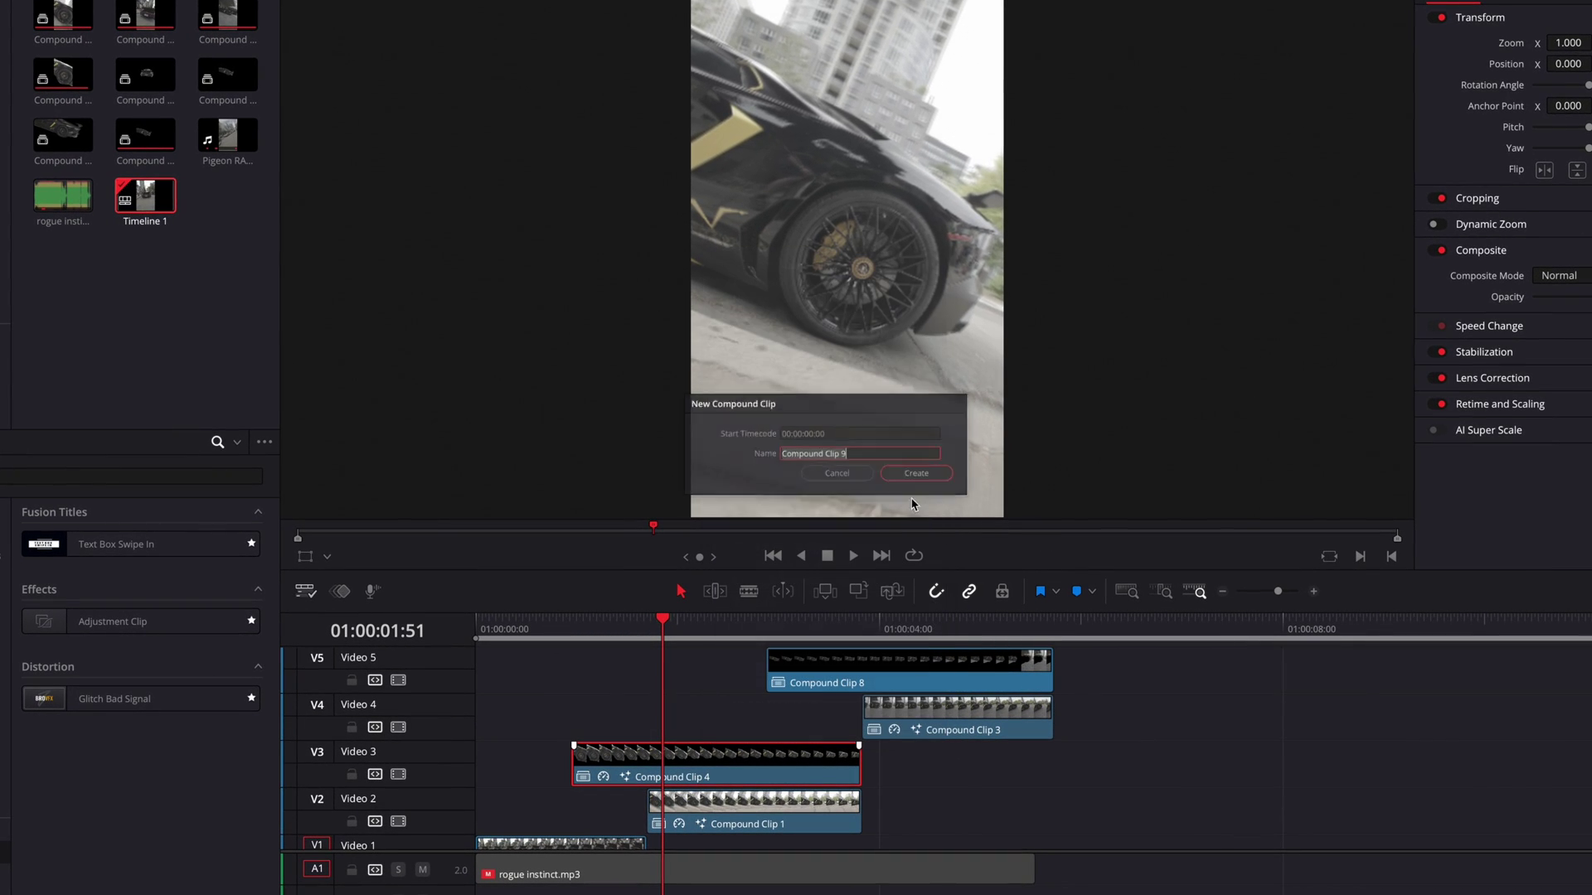
pyautogui.click(907, 470)
# - Open Compound Clip 9 in Fusion at 01:00:01:42, where Compound Clip 1 starts, and add a Transform node
pyautogui.moveTo(672, 634); pyautogui.dragTo(652, 635)
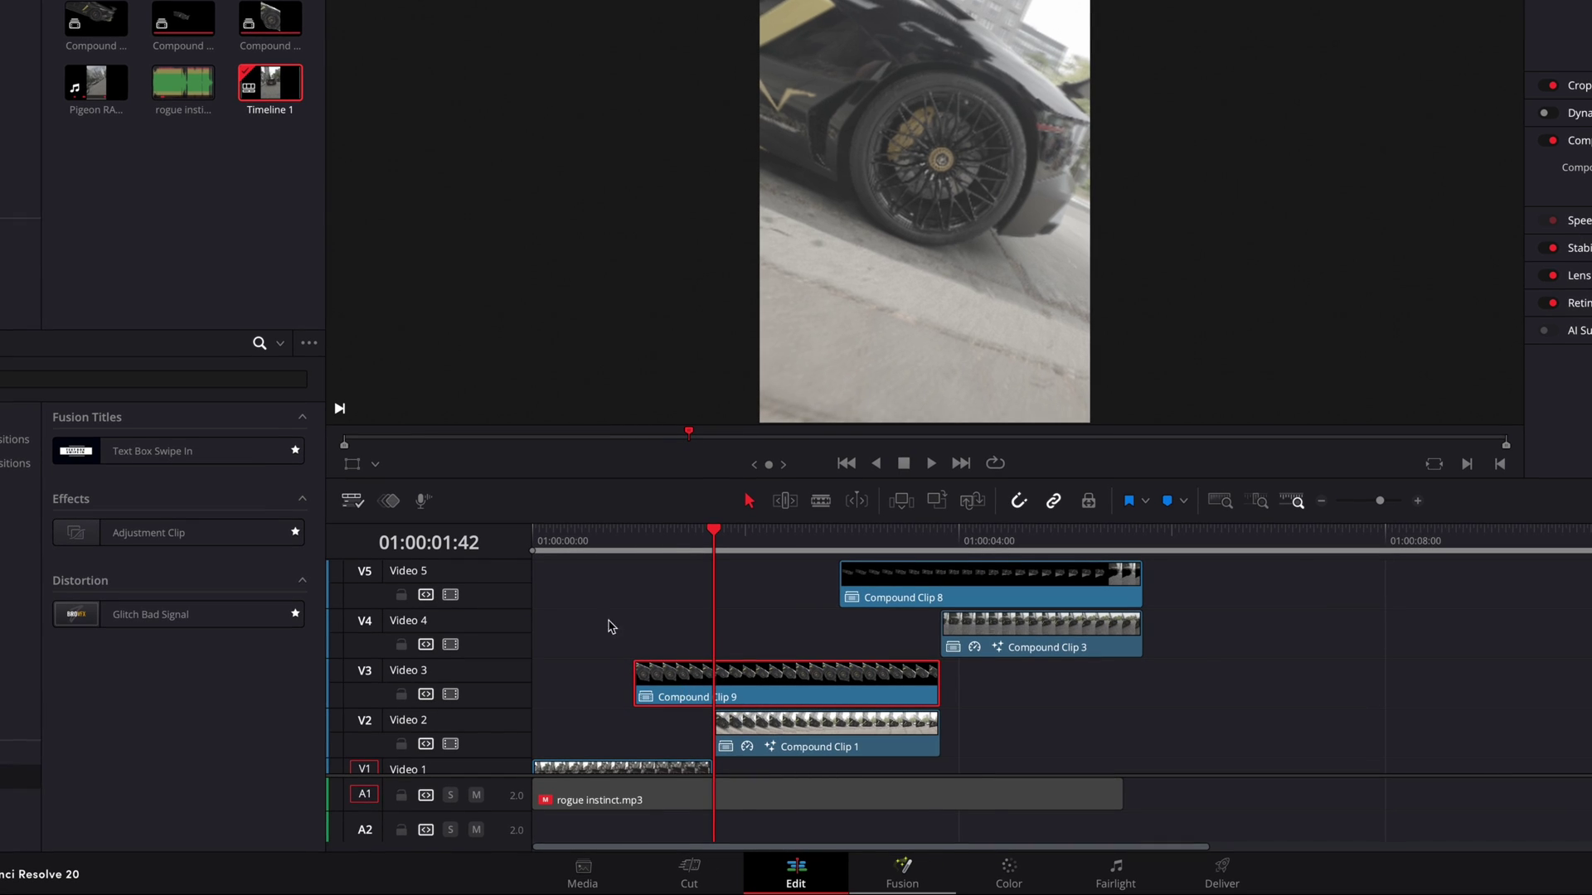
pyautogui.hotkey('shift', '5')
pyautogui.hotkey('shift', 'space')
pyautogui.write('time str')
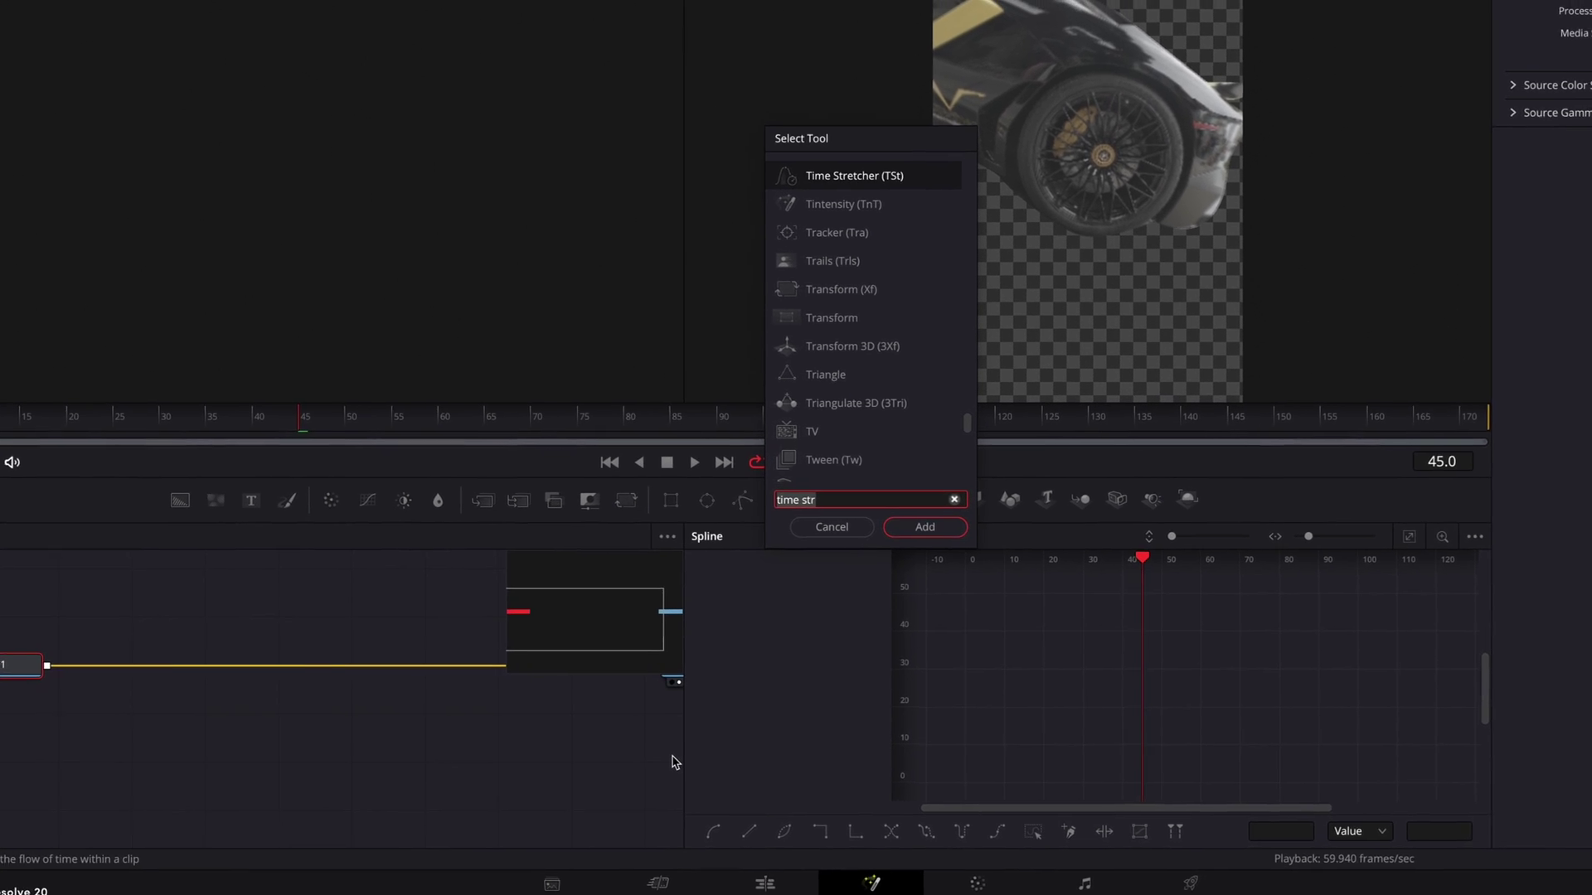
pyautogui.write('trans')
pyautogui.press('Return')
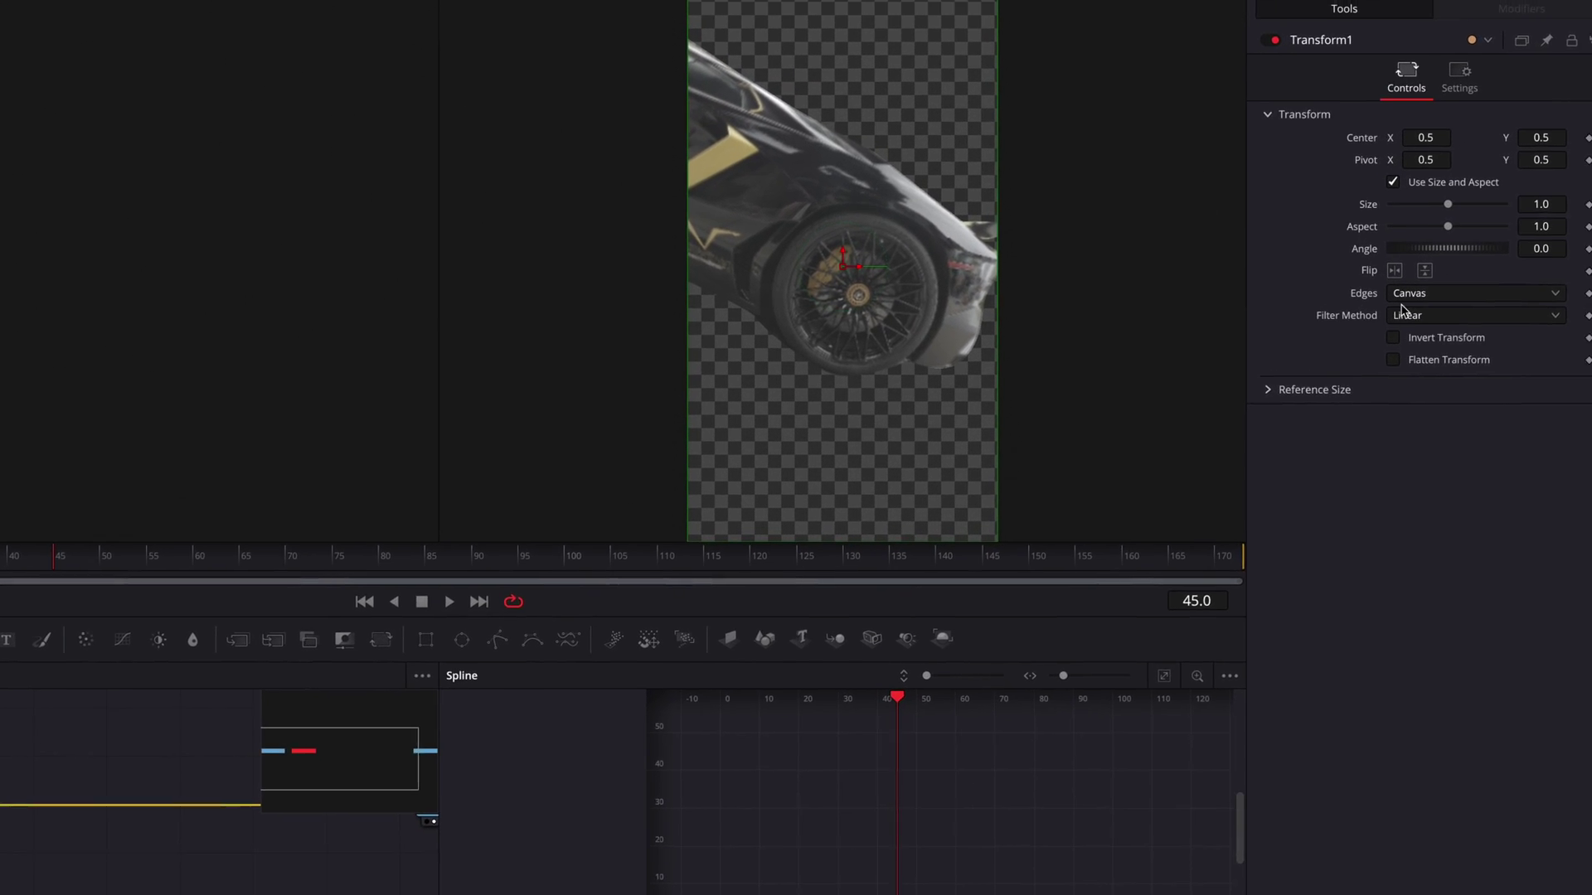
# - Keyframe the Transform's Center X at 0.5 on frame 45 and -0.506 on frame 0, ease the curve, and preview the slide-in
pyautogui.click(1588, 137)
pyautogui.hotkey('ctrl', 'Left')
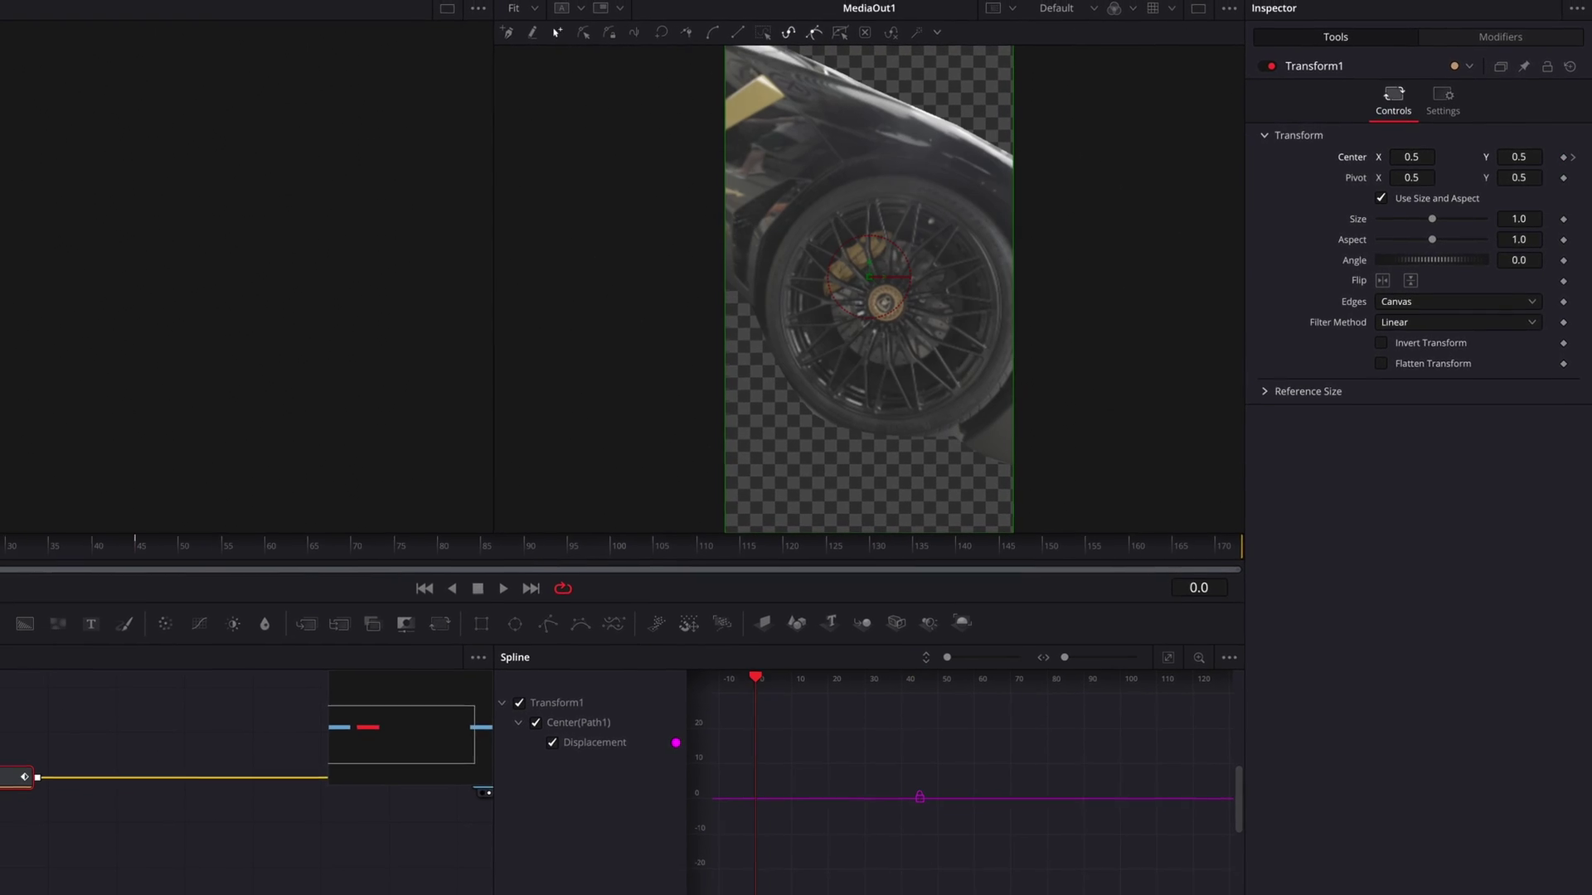
pyautogui.click(1563, 157)
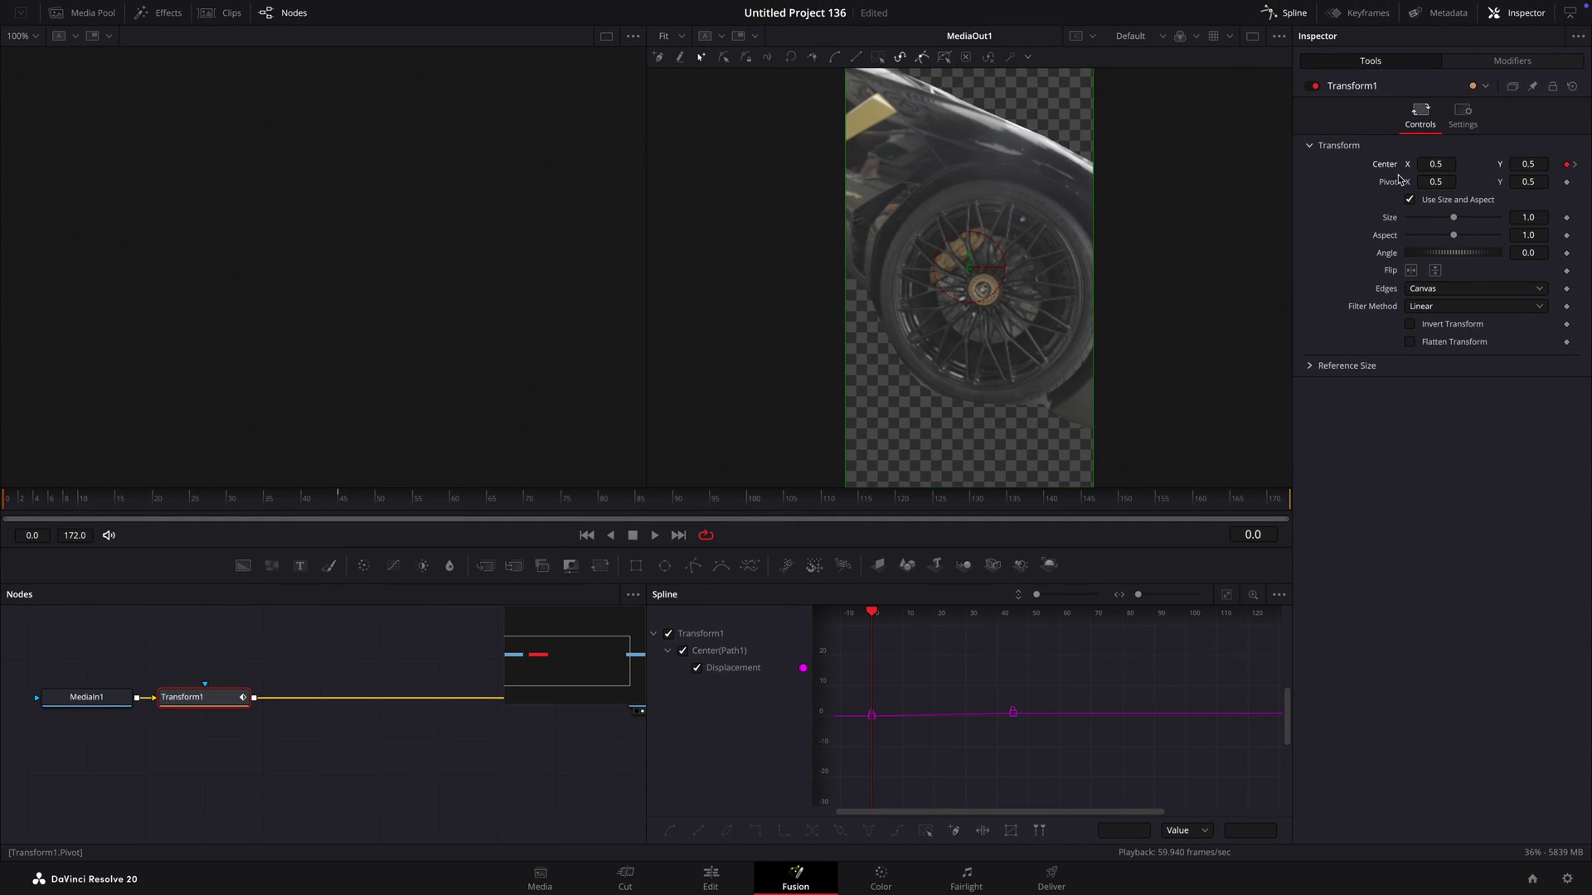
pyautogui.moveTo(1435, 163); pyautogui.dragTo(815, 170)
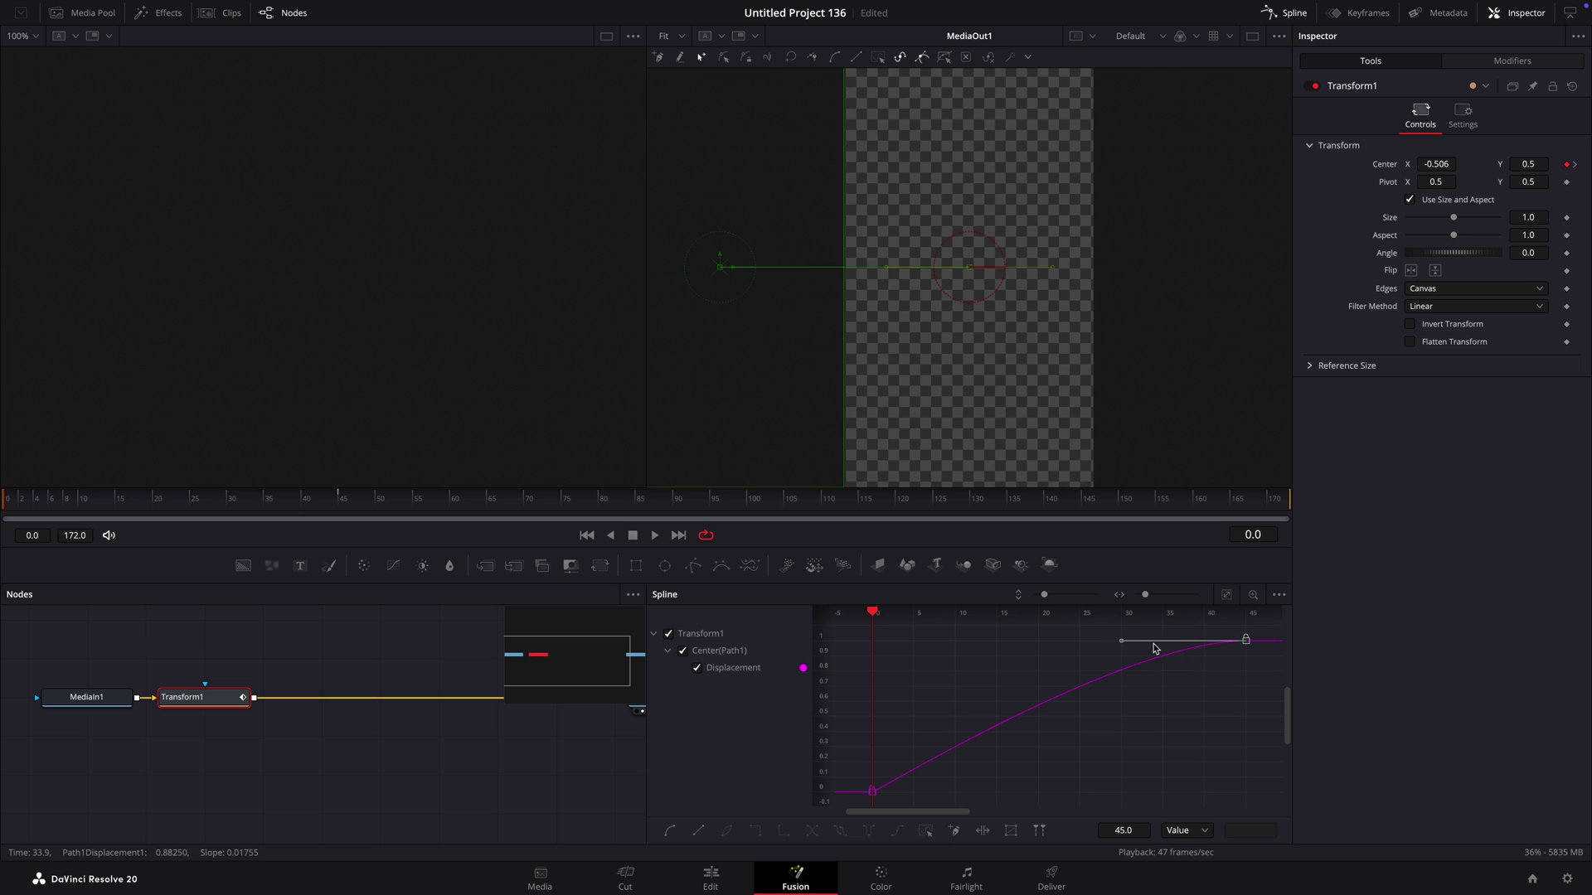
pyautogui.press('space')
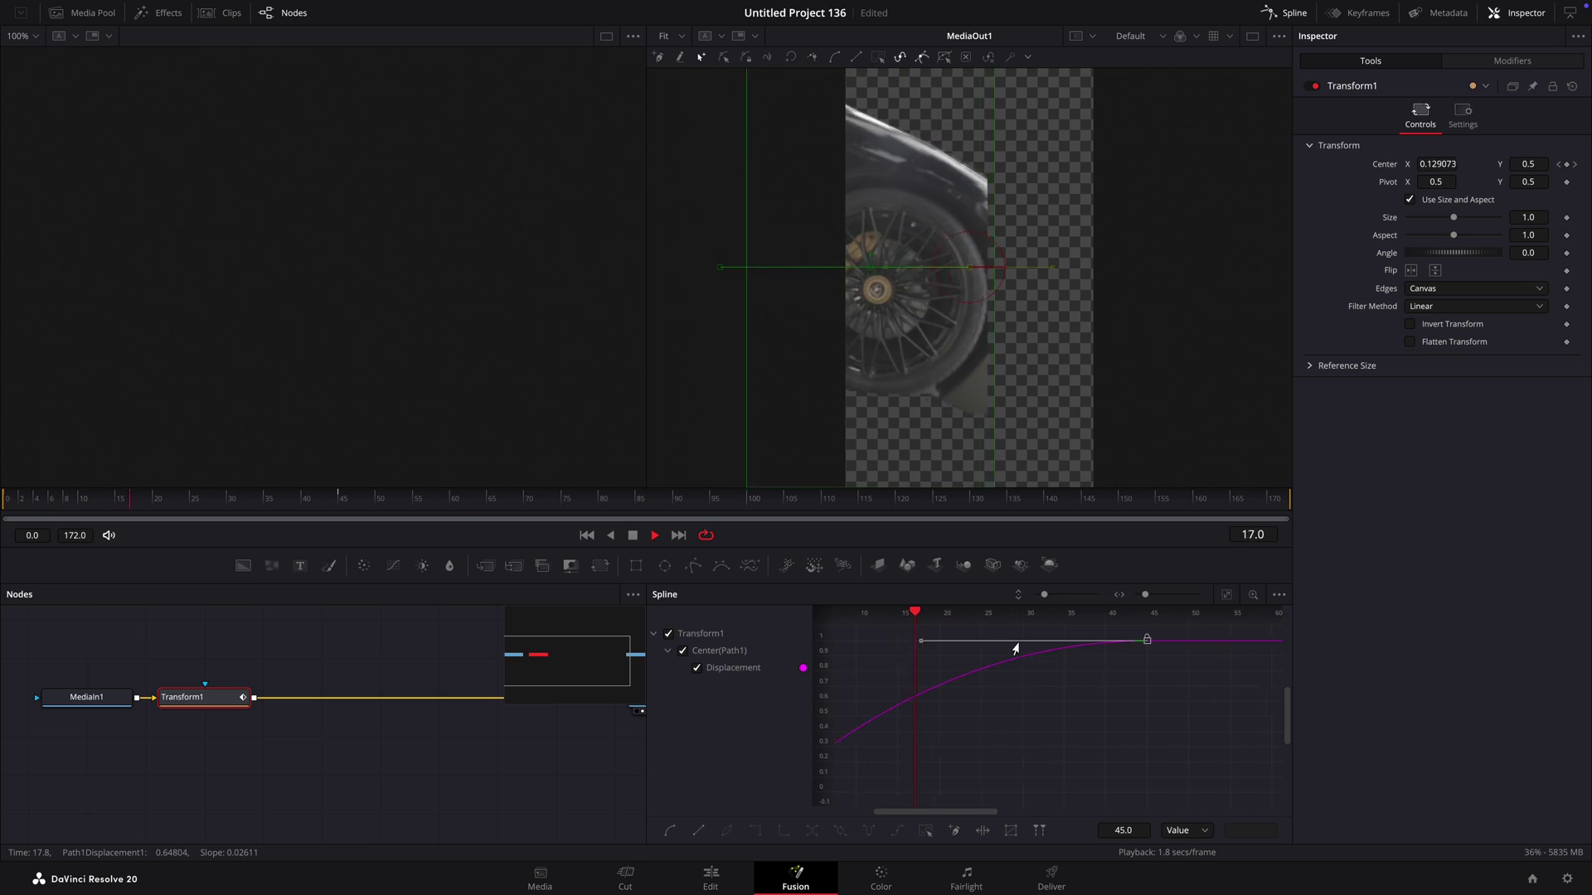
pyautogui.click(731, 890)
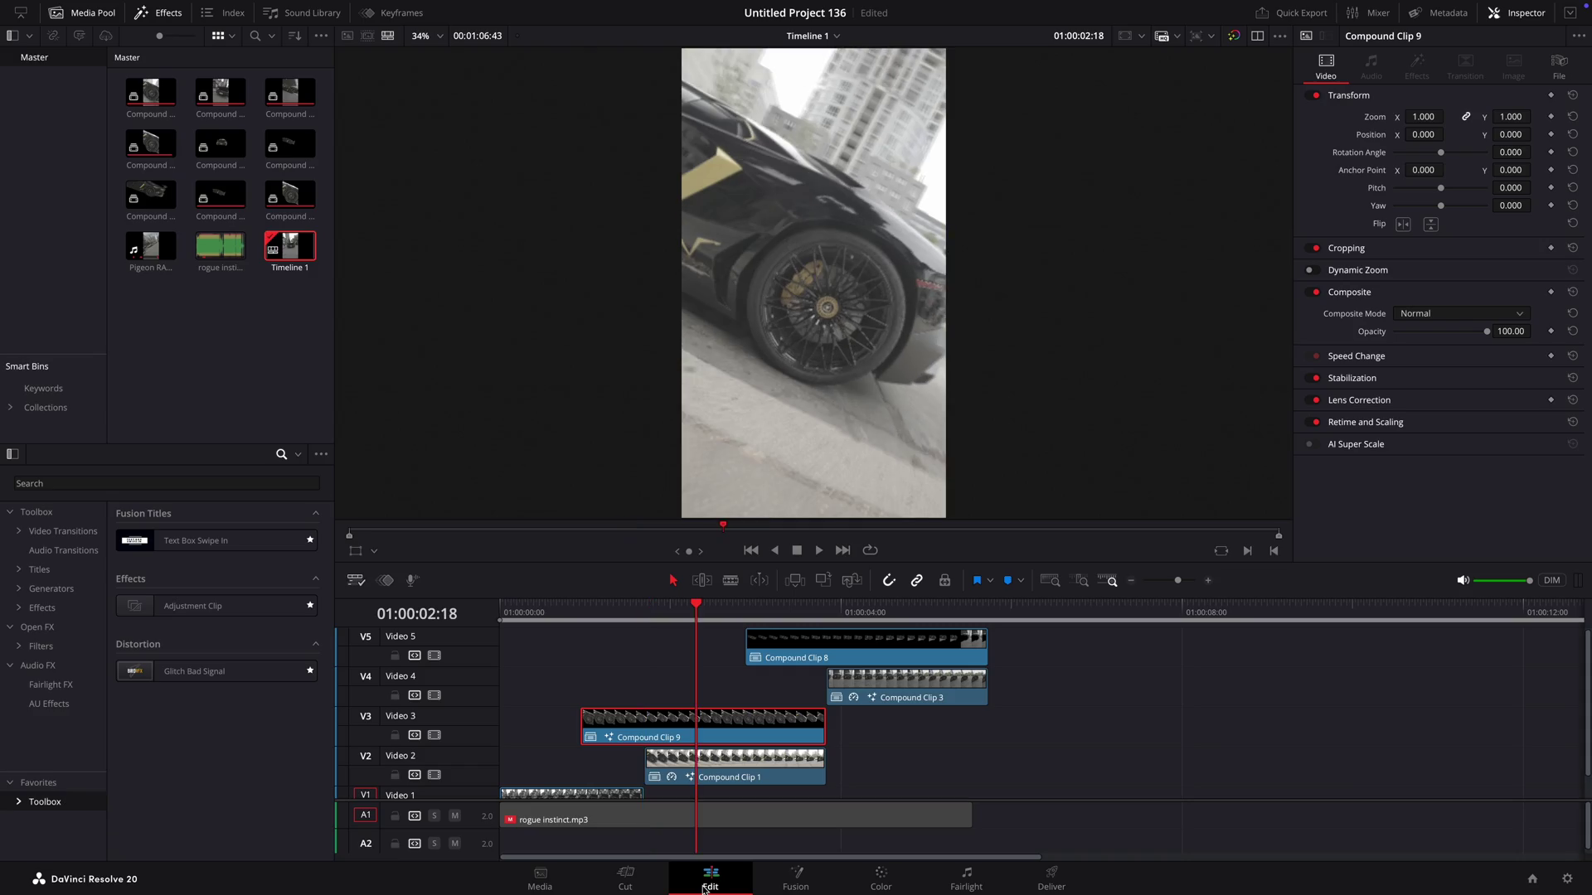
# - Open Compound Clip 8 in Fusion at 01:00:03:50 and add a Transform node
pyautogui.press('Down')
pyautogui.press('Down')
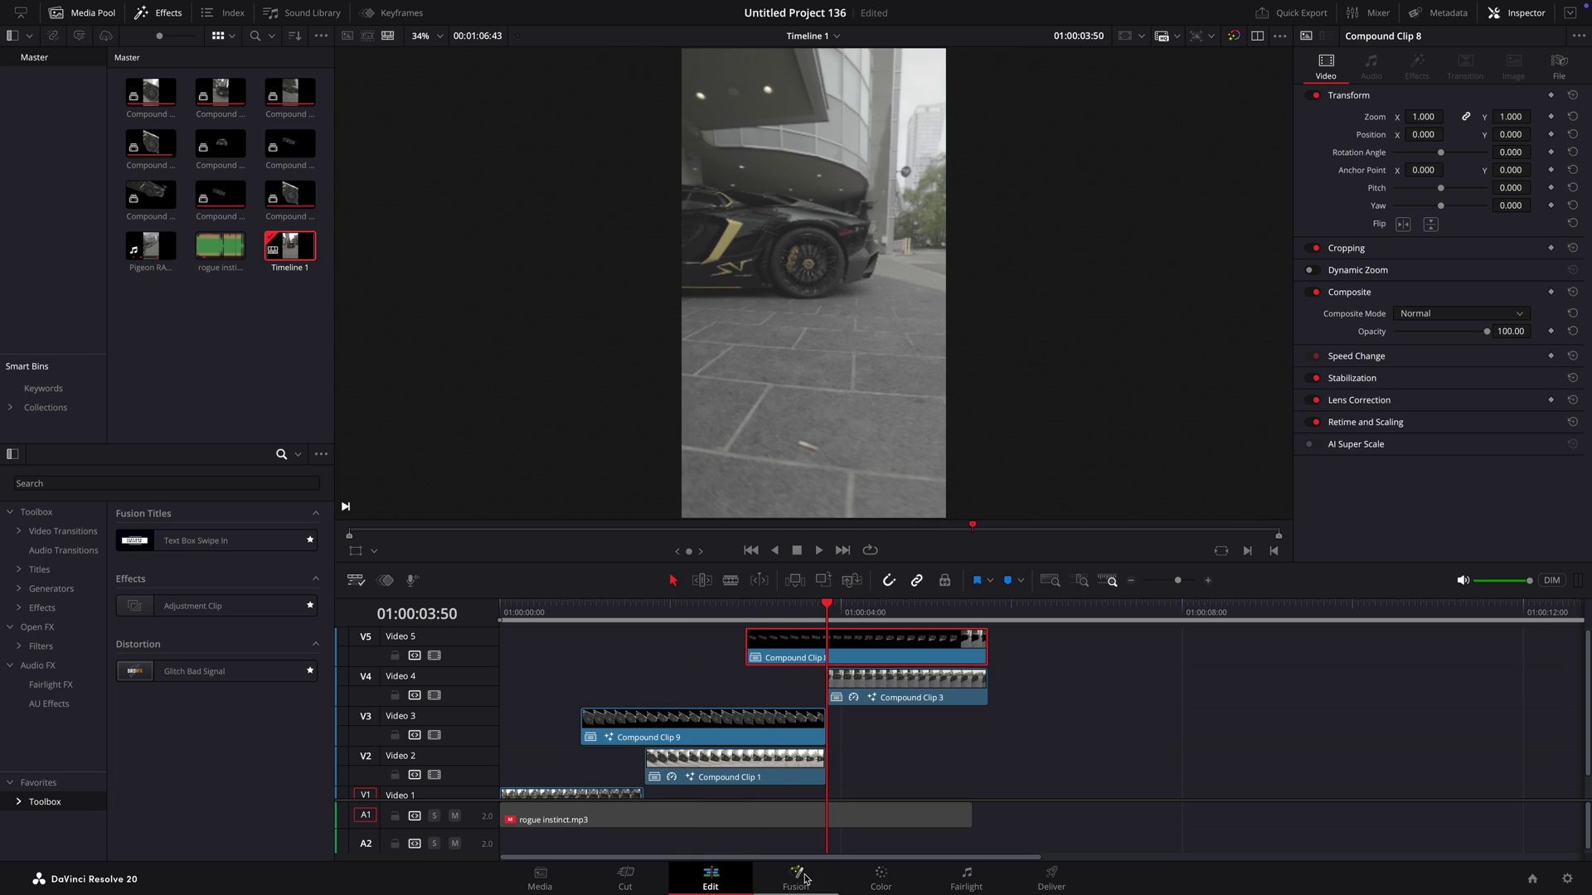
pyautogui.click(801, 879)
pyautogui.hotkey('shift', 'space')
pyautogui.write('tran')
pyautogui.press('Return')
# - Keyframe Center X at 0.5 on frame 57 and -0.347 on frame 0, ease the curve, and preview the motion
pyautogui.click(1566, 164)
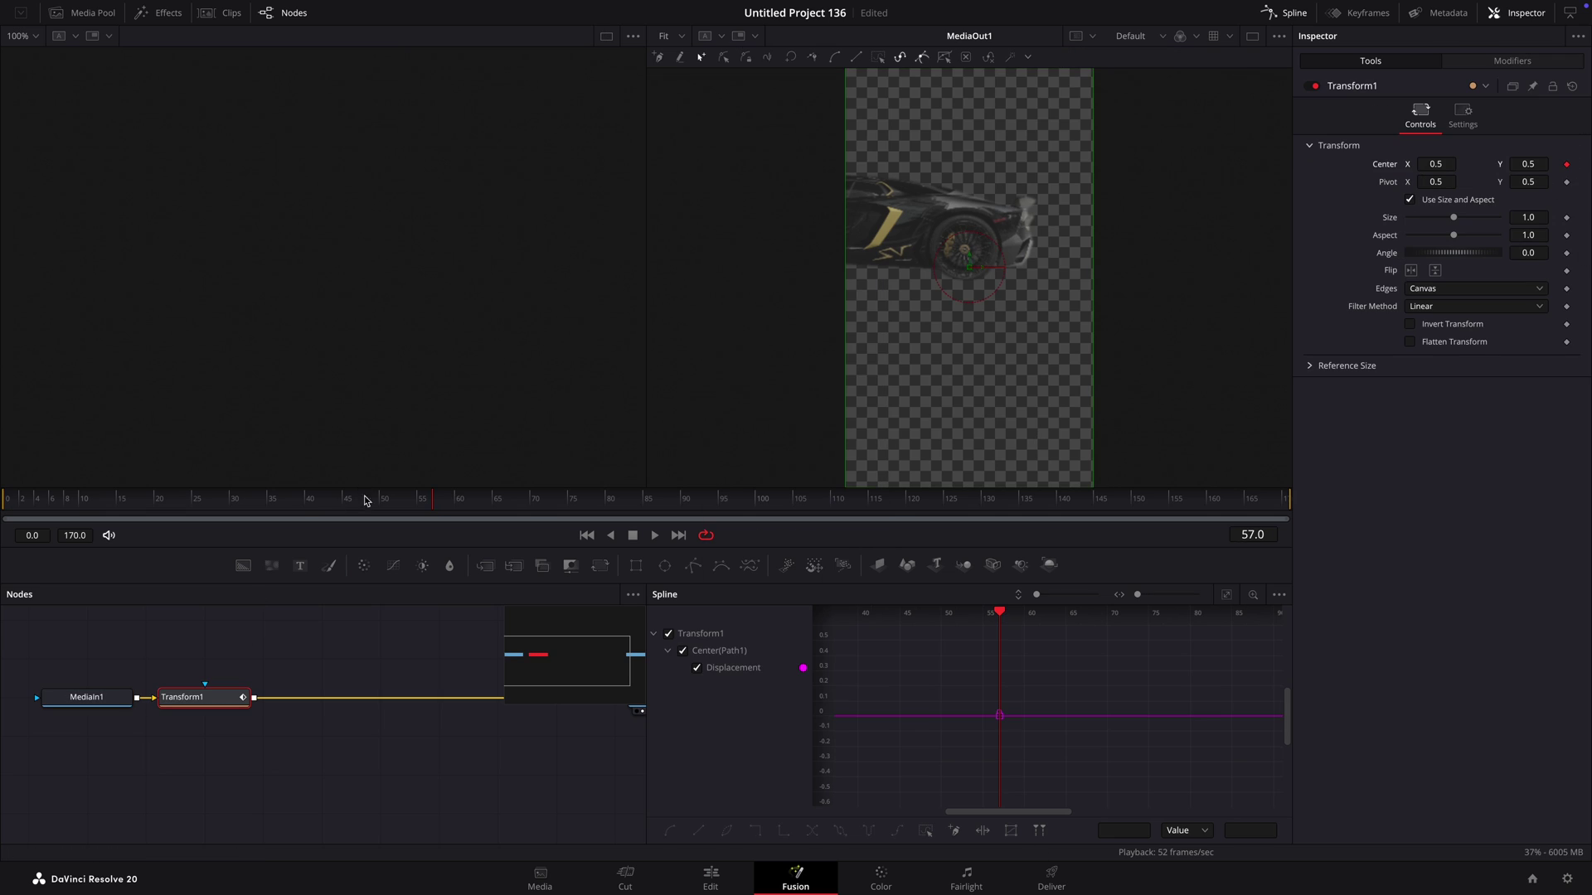
pyautogui.click(5, 498)
pyautogui.moveTo(1442, 161); pyautogui.dragTo(1402, 163)
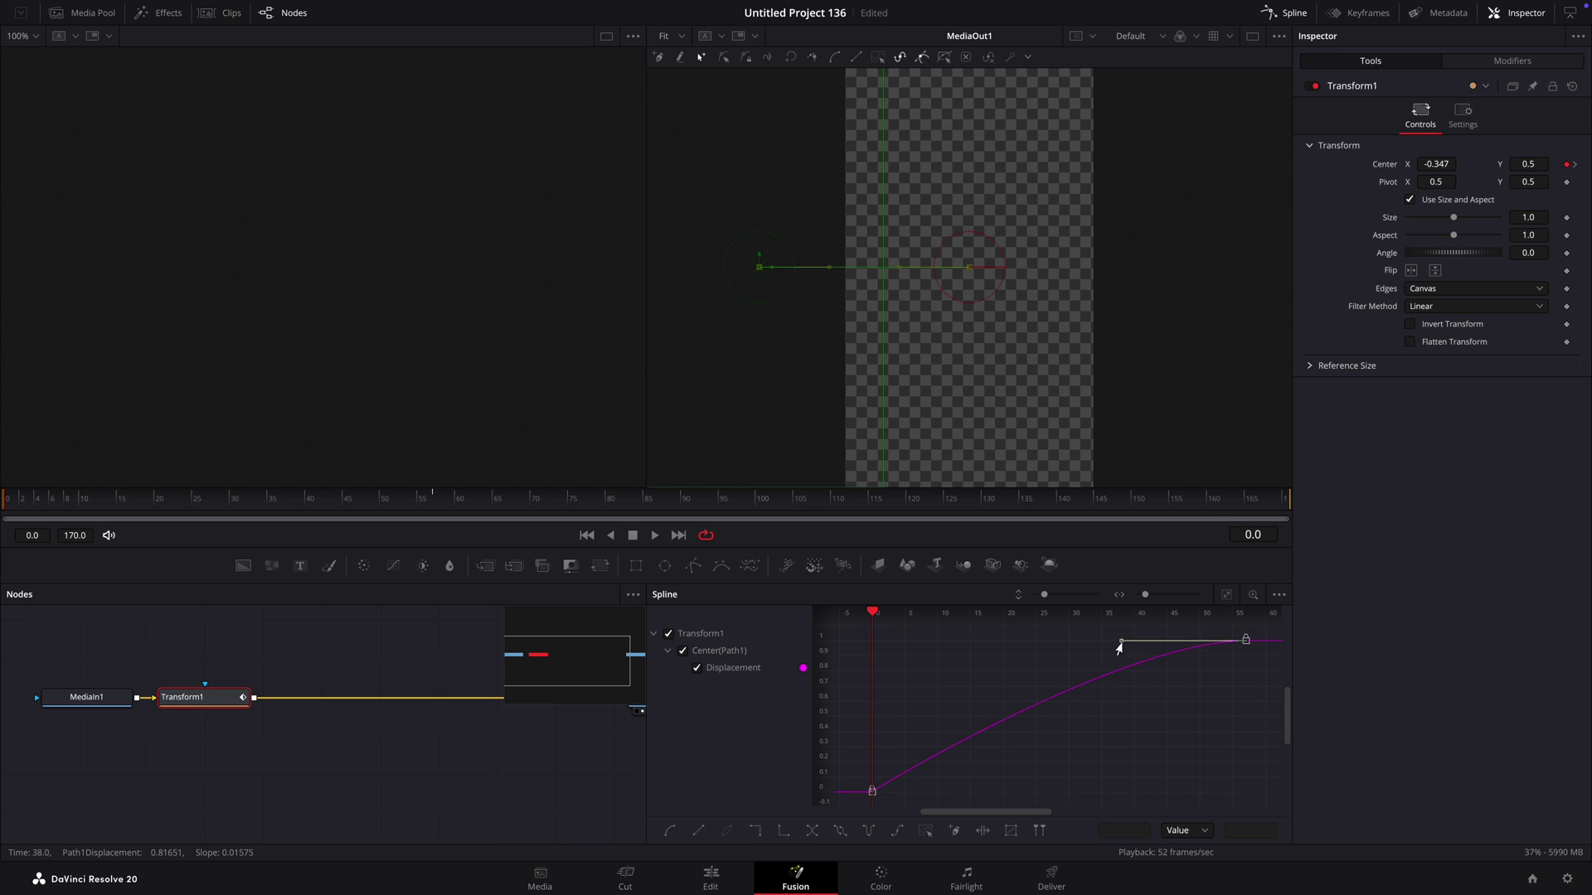
pyautogui.press('space')
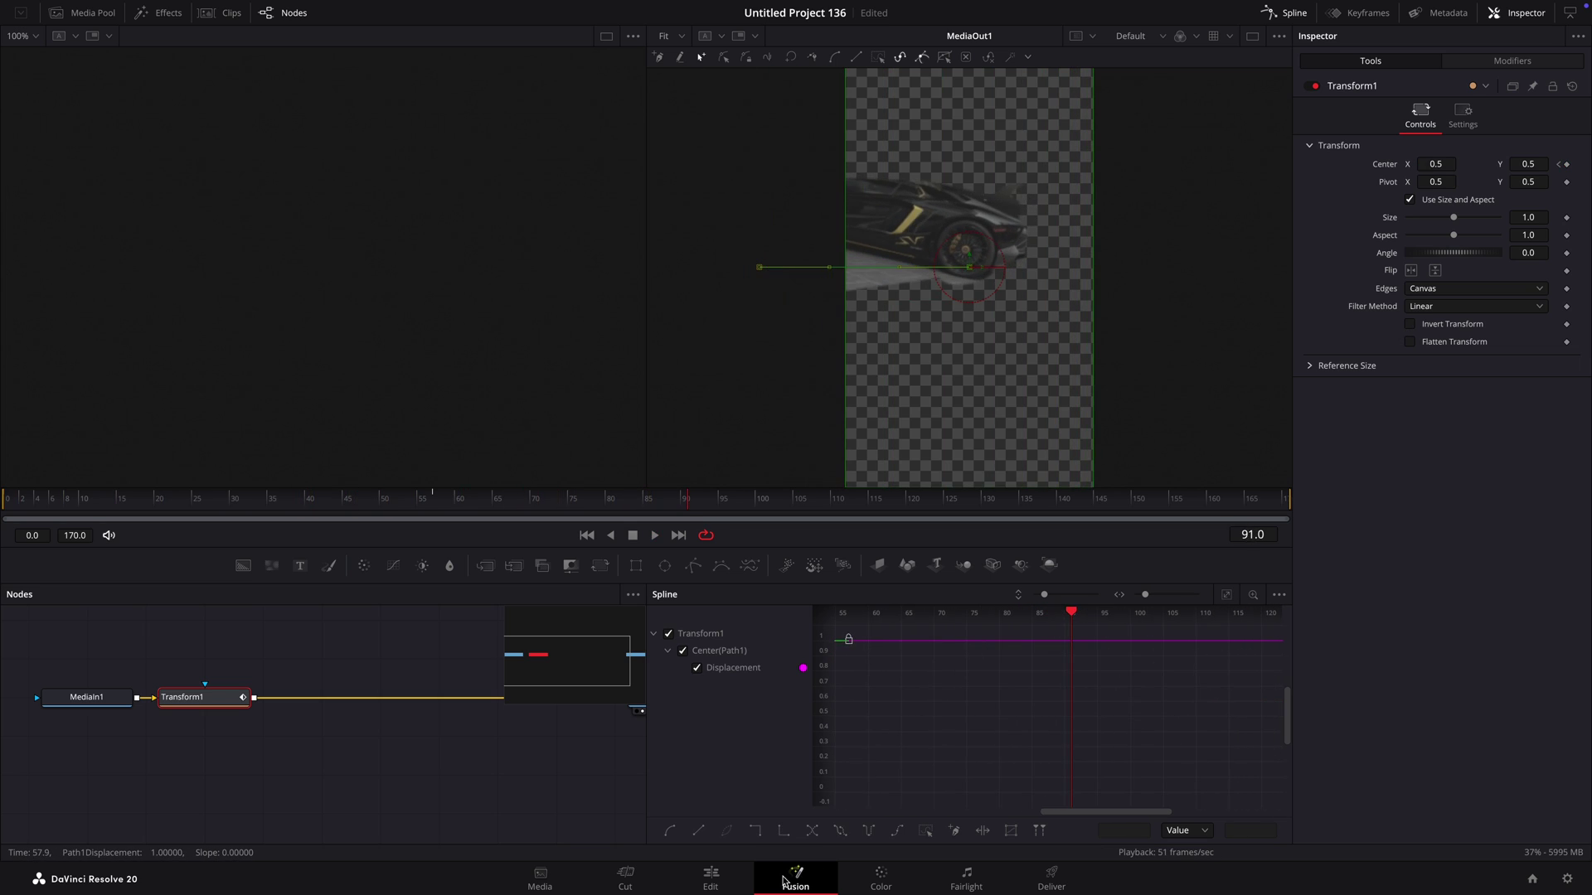
pyautogui.click(733, 882)
# - Disable Compound Clip 8 on Video 5 and Compound Clip 9 on Video 3
pyautogui.press('Up')
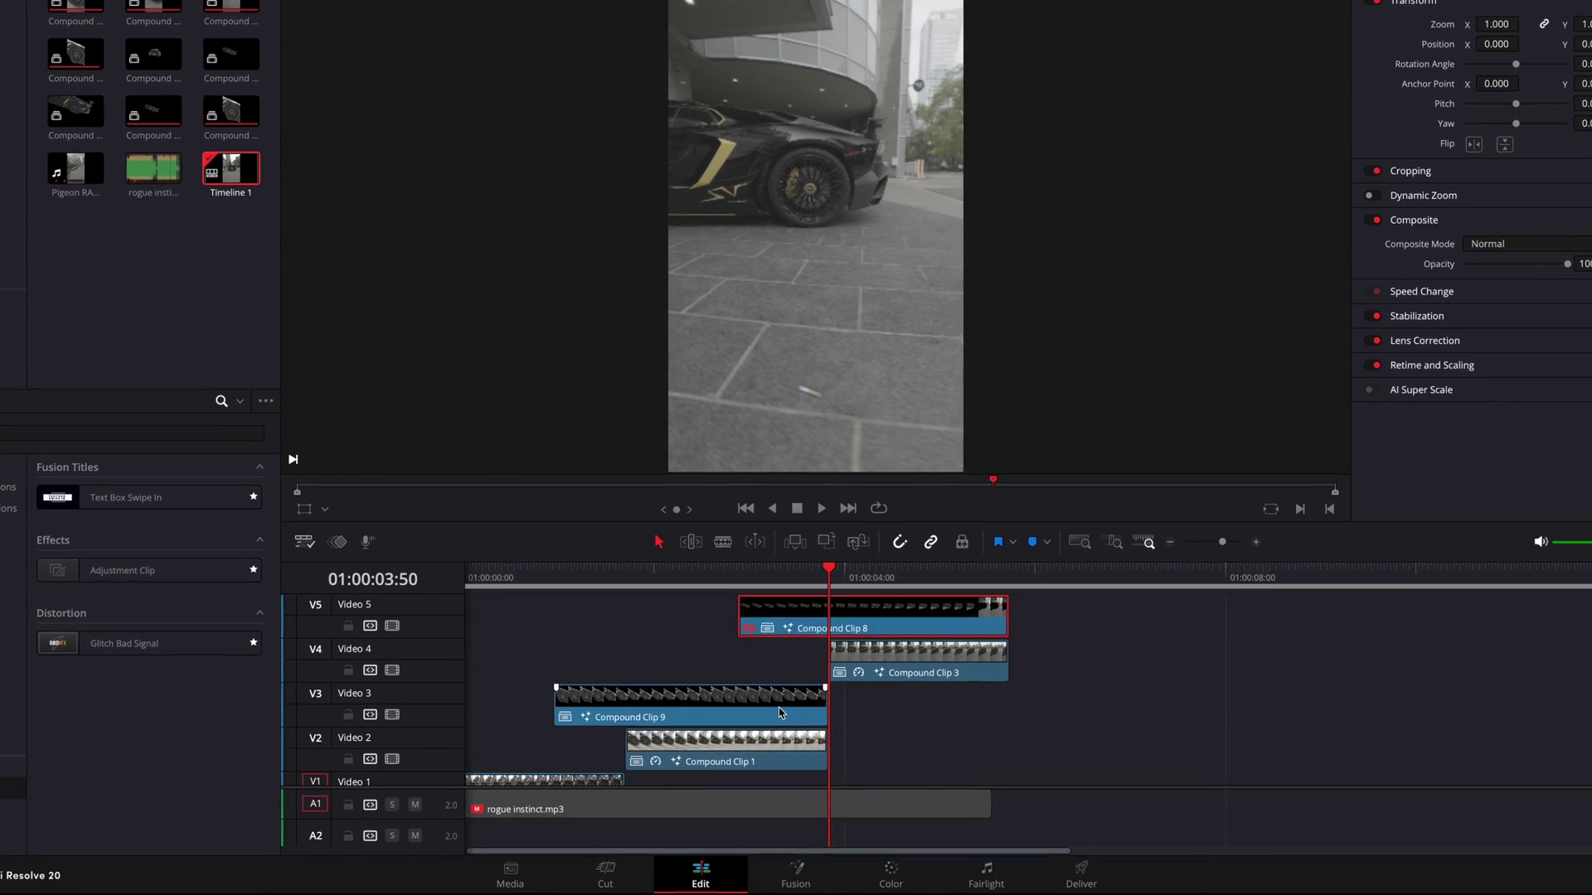
pyautogui.press('d')
pyautogui.click(813, 720)
pyautogui.press('d')
# - Extend the starts of Compound Clip 3 and Compound Clip 1 earlier, adding fade-ins of about 42 and 26 frames respectively
pyautogui.click(803, 741)
pyautogui.moveTo(801, 648)
pyautogui.mouseDown()
pyautogui.moveTo(764, 649)
pyautogui.moveTo(782, 646)
pyautogui.mouseUp()
pyautogui.moveTo(780, 646); pyautogui.dragTo(805, 624)
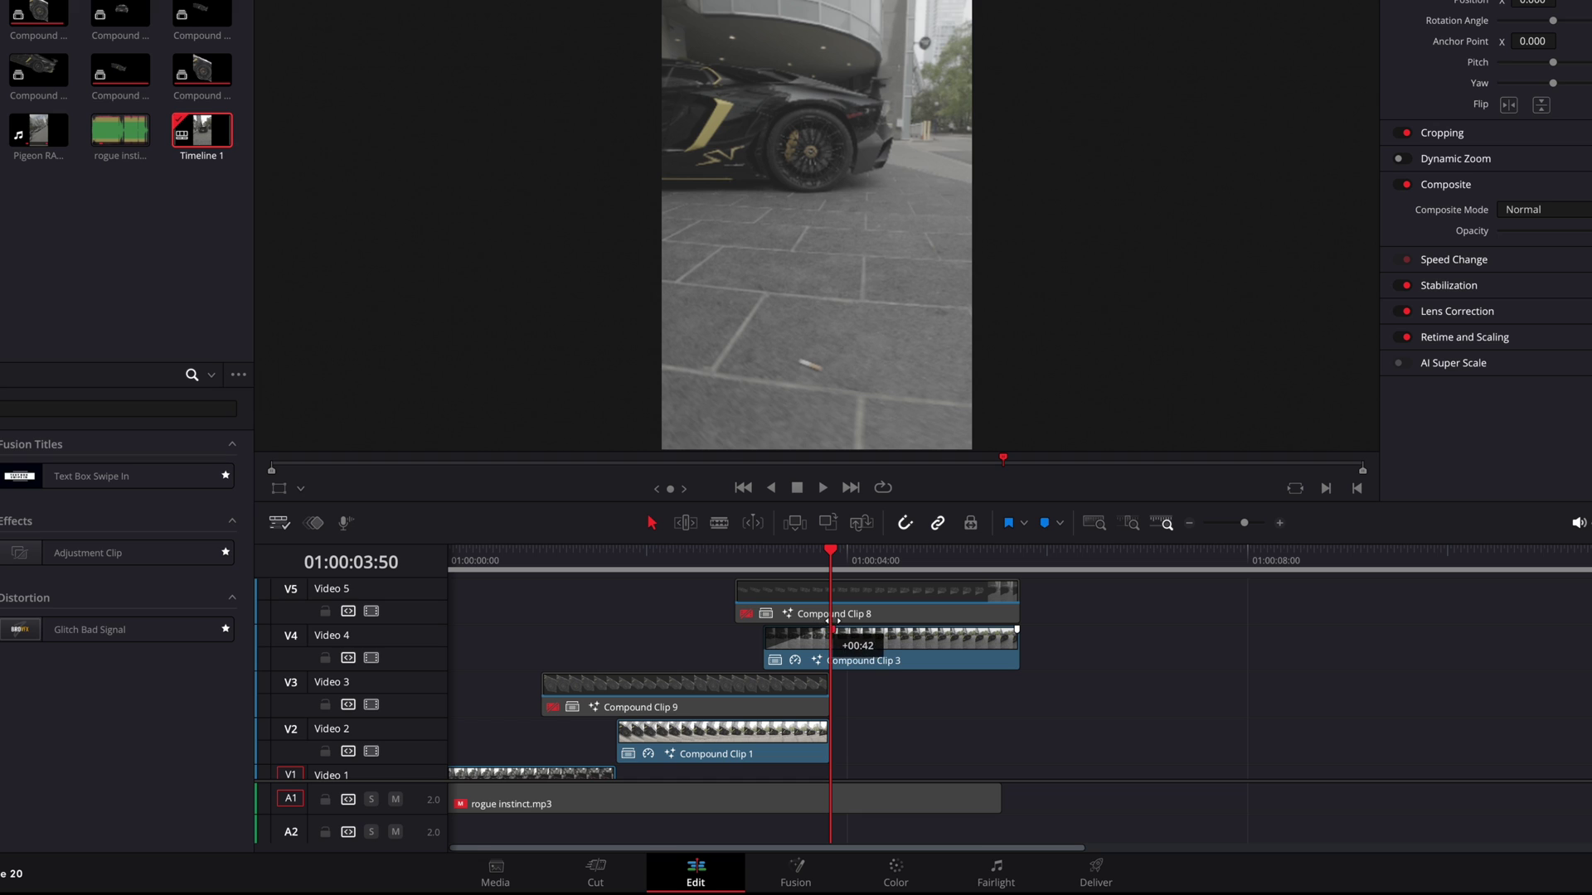
pyautogui.moveTo(613, 743); pyautogui.dragTo(566, 743)
pyautogui.moveTo(570, 722); pyautogui.dragTo(612, 717)
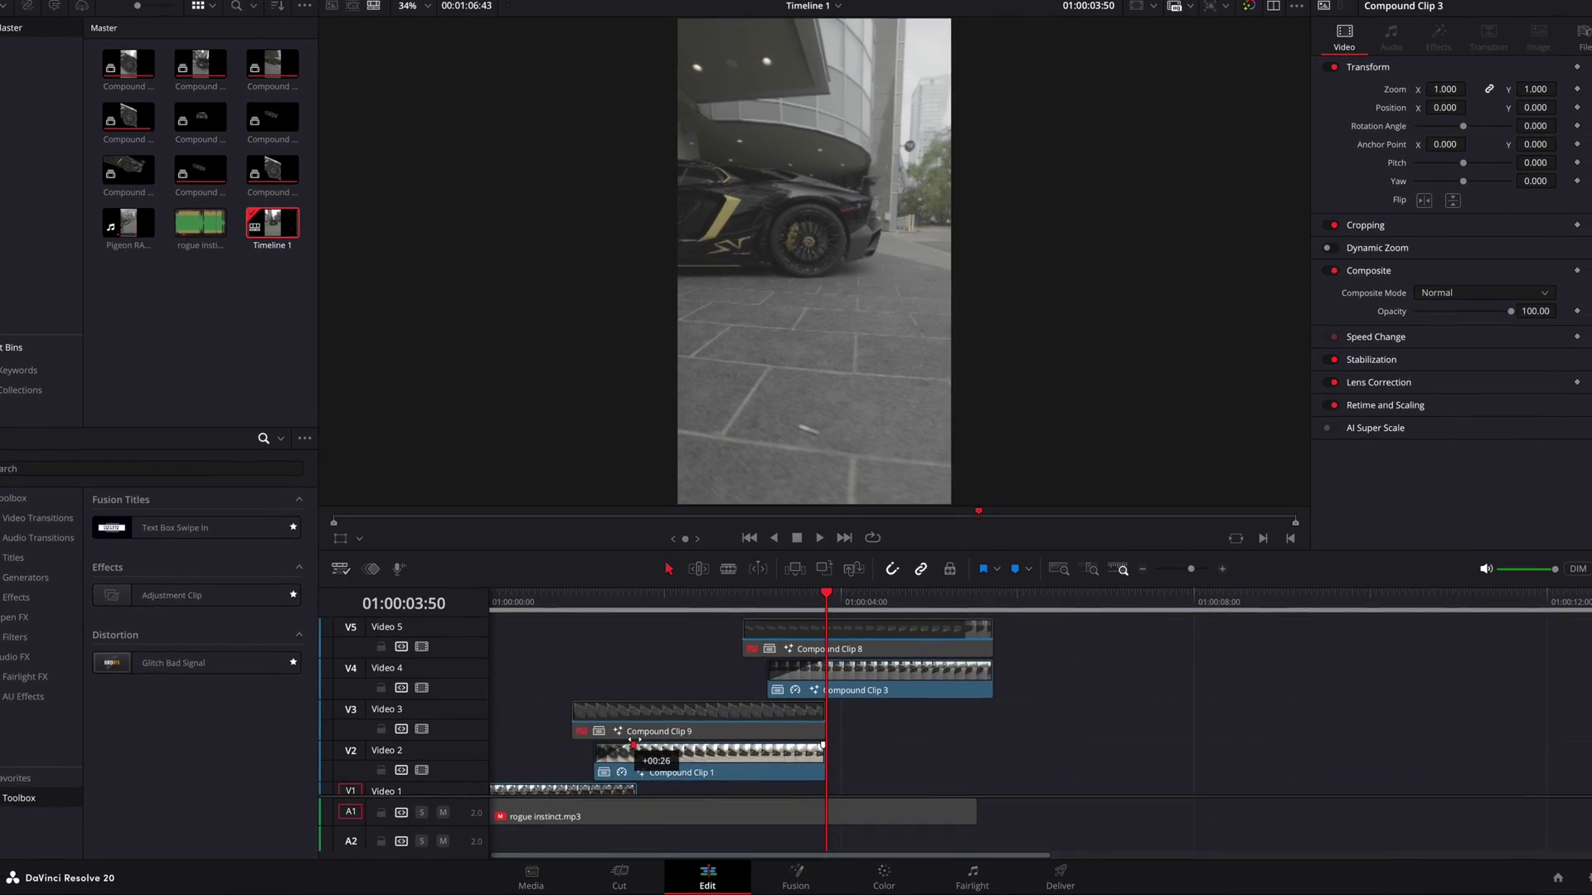
# - Open Compound Clip 9 in Fusion and show the general settings of its Transform node
pyautogui.click(633, 713)
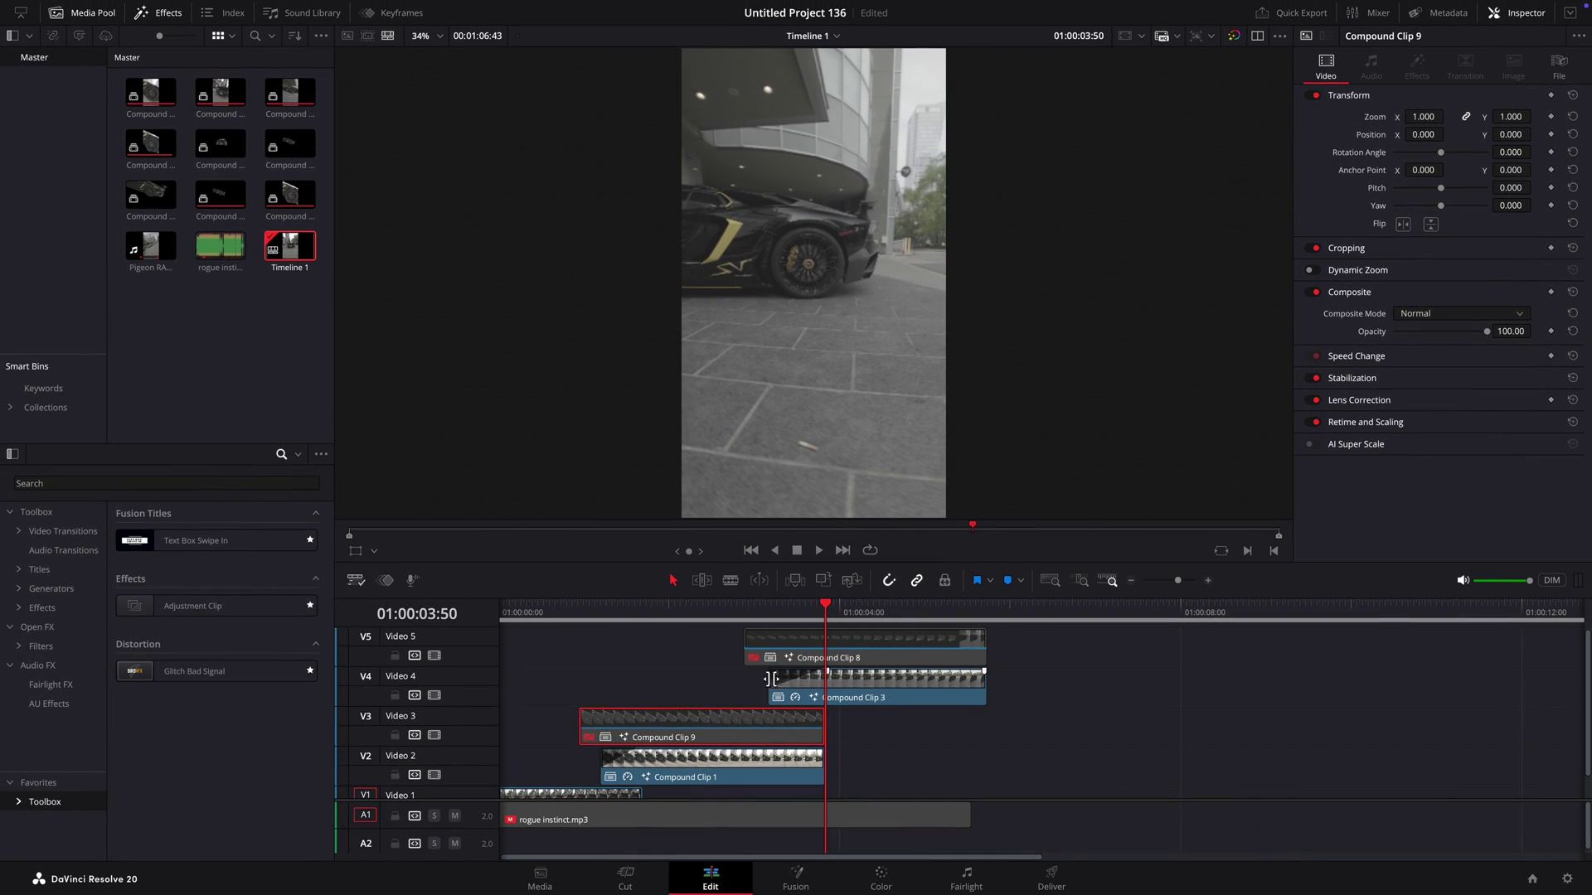
pyautogui.click(796, 877)
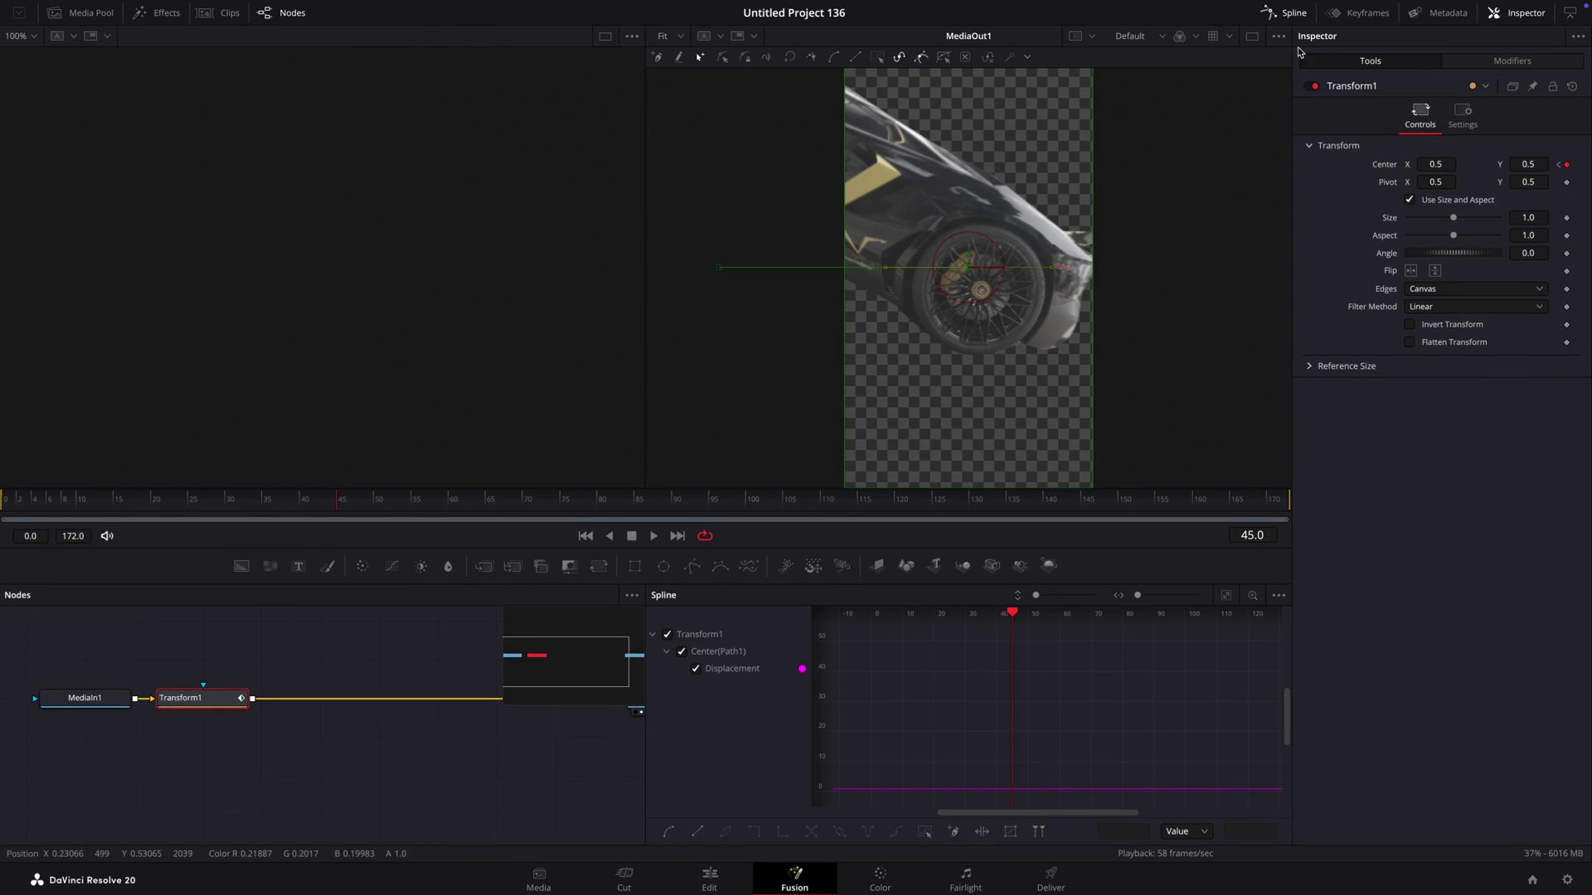
pyautogui.click(1462, 114)
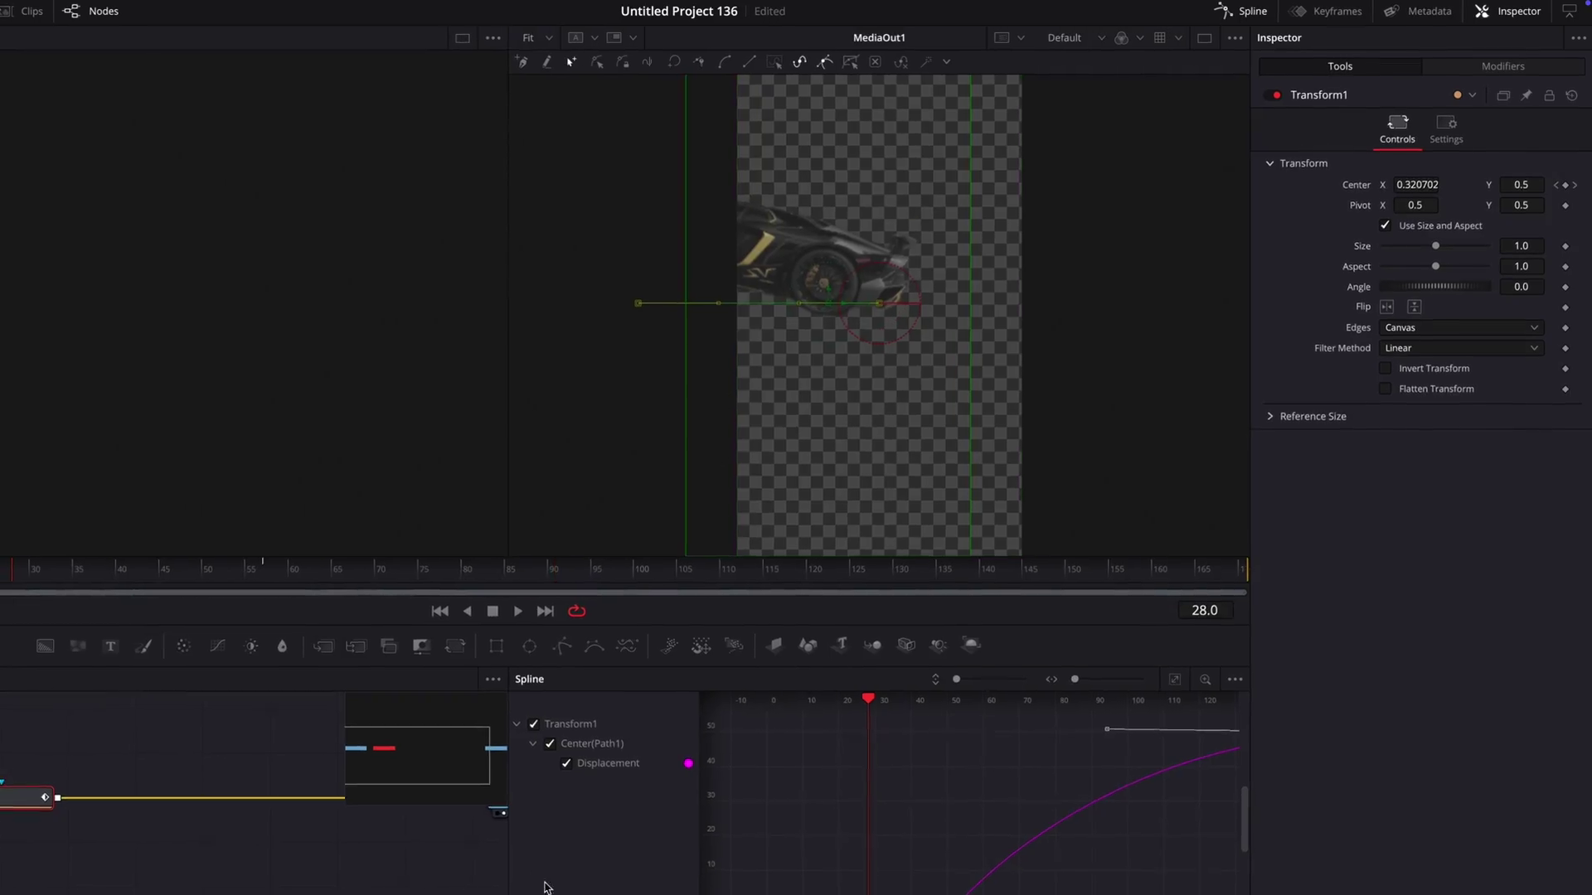
# - Enable Motion Blur on the Transform node of Compound Clip 8 with quality 10 and shutter angle 360
pyautogui.click(1445, 129)
pyautogui.click(1385, 336)
pyautogui.moveTo(1403, 357); pyautogui.dragTo(1485, 370)
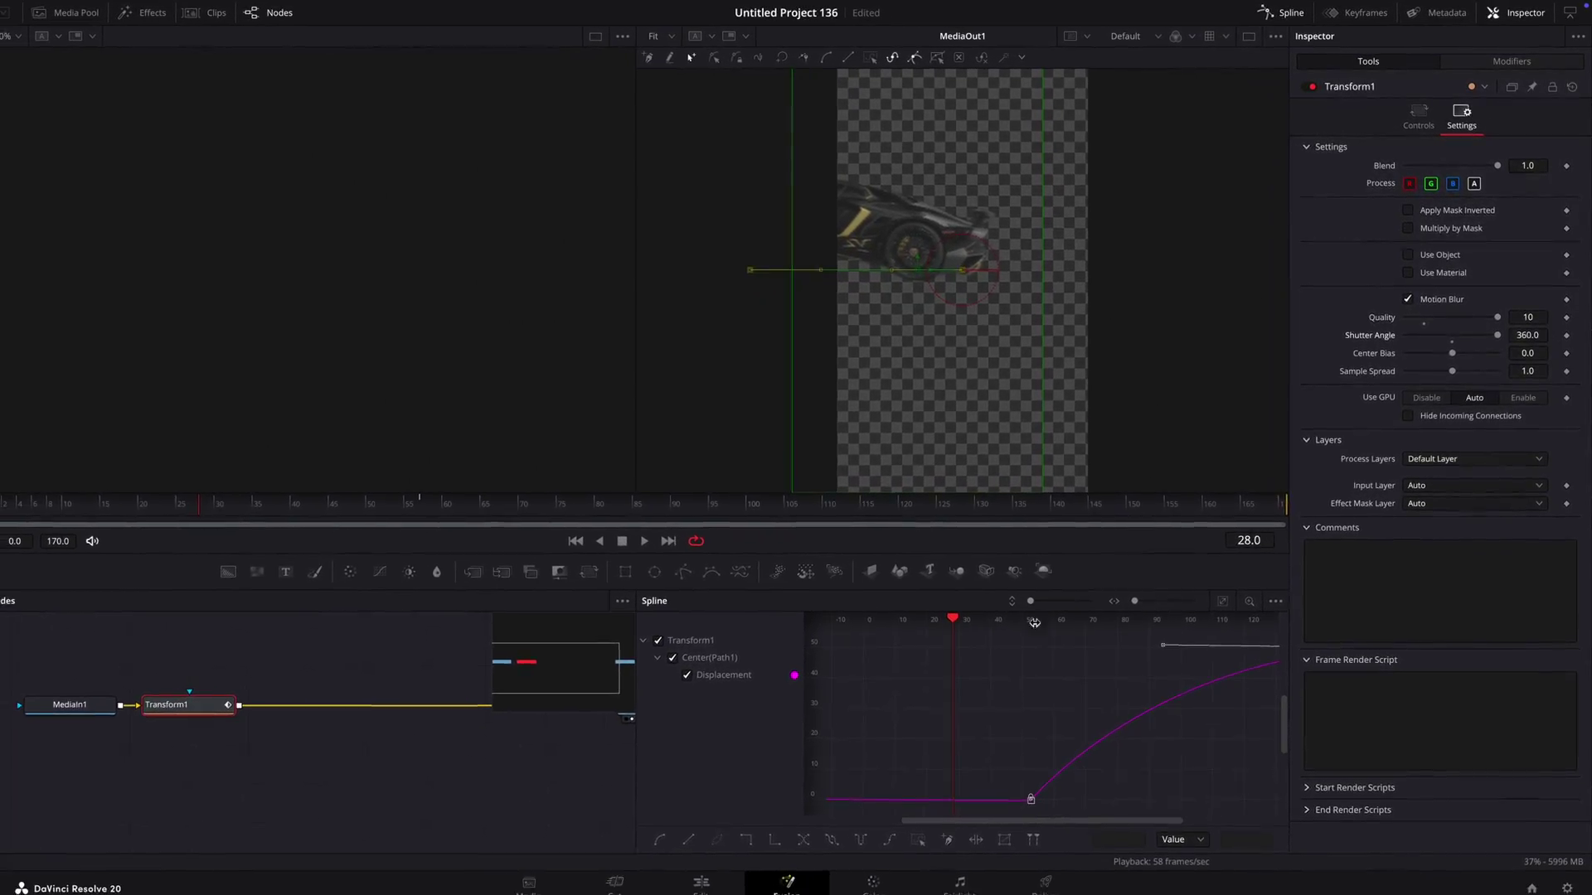